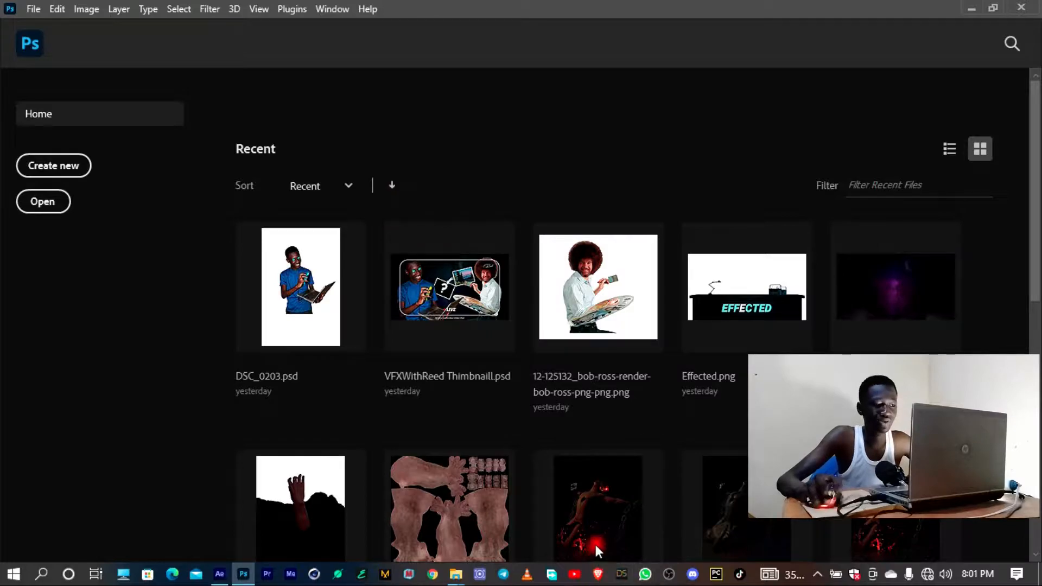
Switch to File Explorer and rename fanyogo_logo-1.webp as fanyogo_logo-1.png, accepting the extension change
{"action": "key", "text": "alt+Tab"}
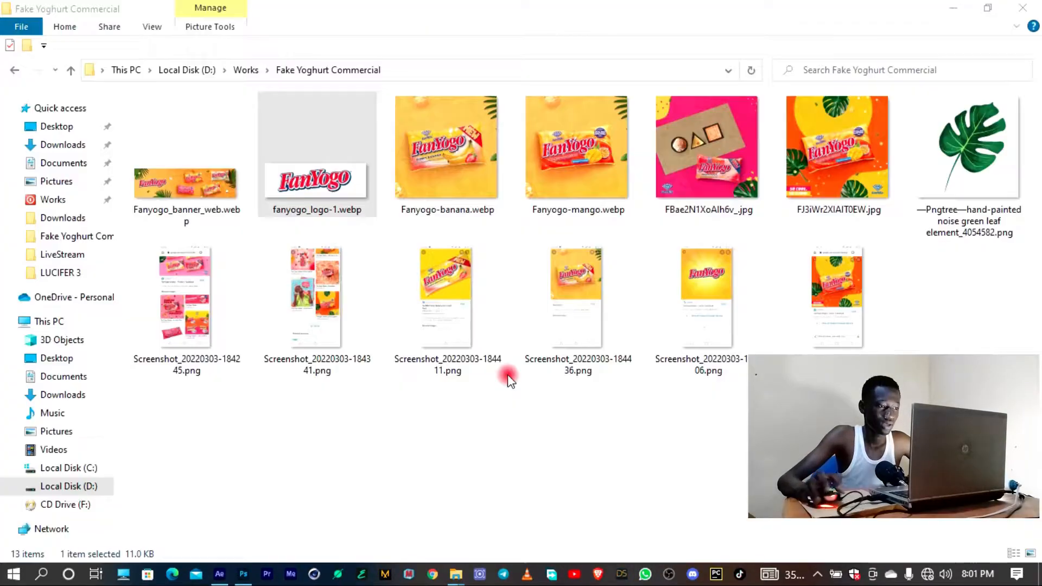
{"action": "key", "text": "F2"}
{"action": "key", "text": "Right"}
{"action": "key", "text": "Right"}
{"action": "key", "text": "Right"}
{"action": "key", "text": "Right"}
{"action": "key", "text": "Right"}
{"action": "key", "text": "Right"}
{"action": "key", "text": "BackSpace"}
{"action": "key", "text": "BackSpace"}
{"action": "key", "text": "BackSpace"}
{"action": "key", "text": "BackSpace"}
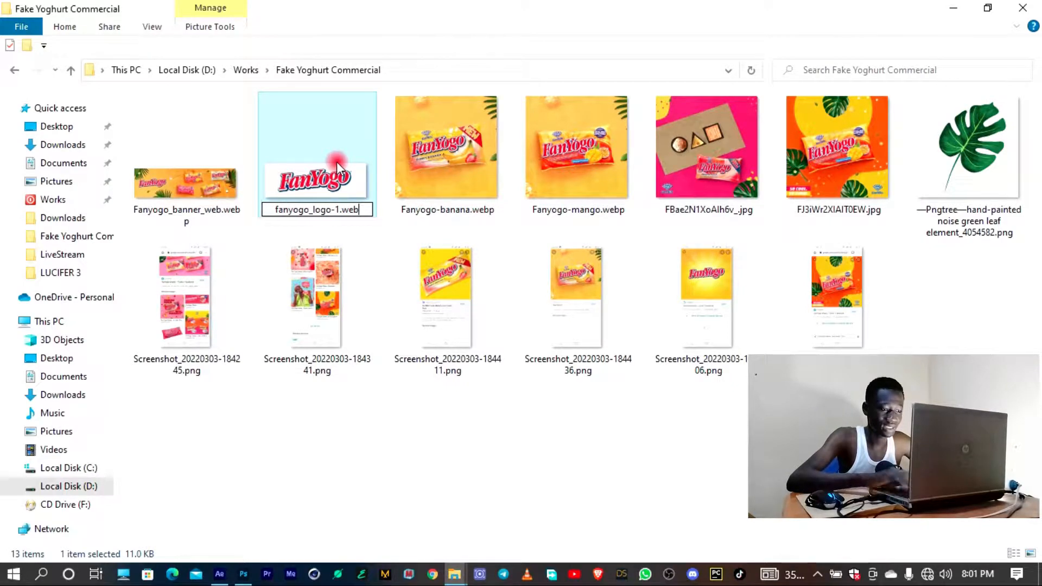
{"action": "type", "text": "png"}
{"action": "key", "text": "Return"}
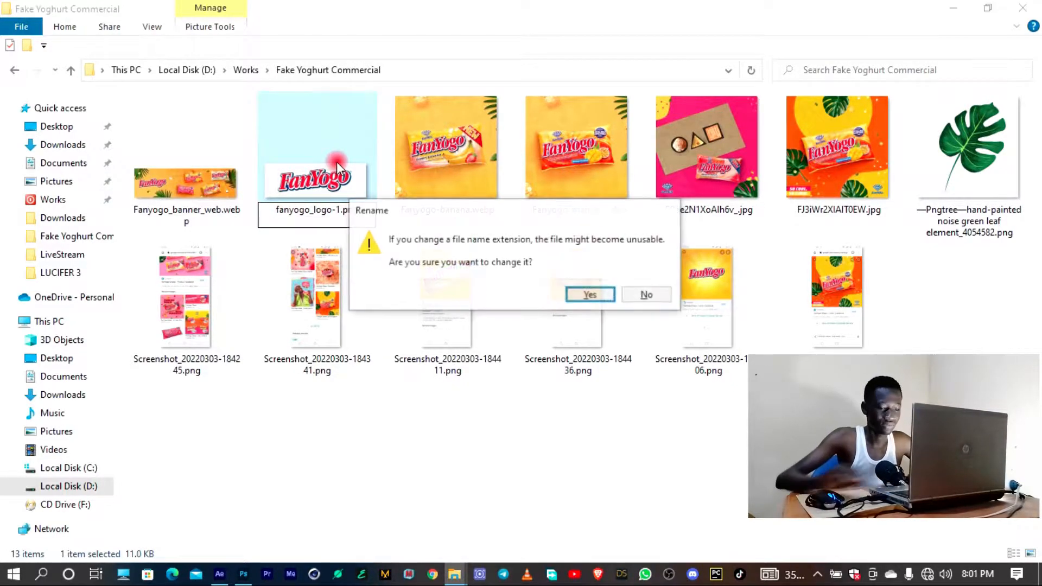
{"action": "key", "text": "Return"}
{"action": "left_click_drag", "start_coordinate": [336, 162], "coordinate": [496, 194]}
{"action": "left_click", "coordinate": [487, 223]}
{"action": "key", "text": "alt+Tab"}
{"action": "key", "text": "alt+Tab"}
{"action": "key", "text": "super+d"}
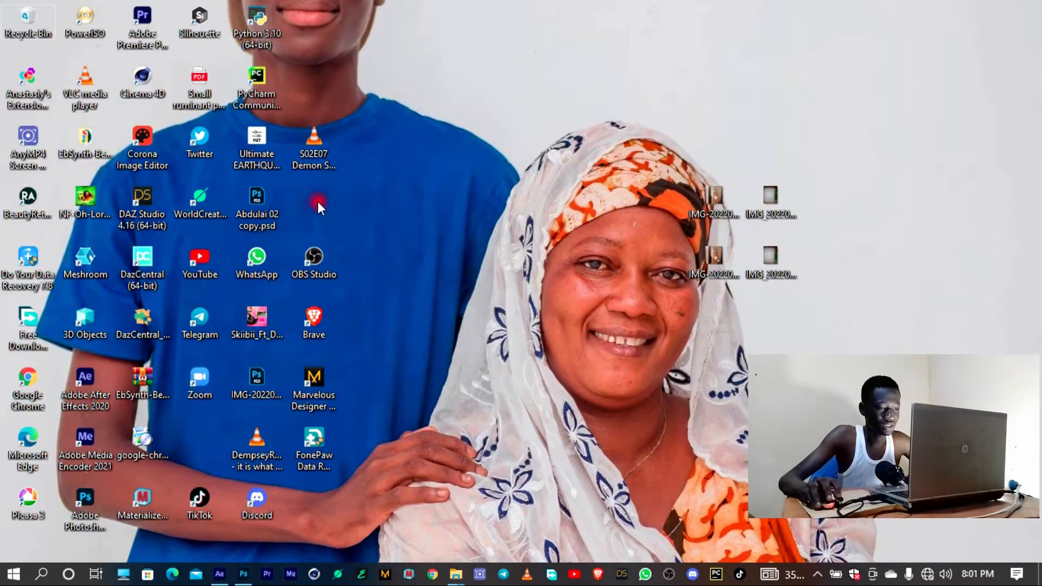
{"action": "key", "text": "alt+Tab"}
{"action": "key", "text": "alt+Tab"}
{"action": "key", "text": "alt+Tab"}
Open fanyogo_logo-1.png in Paint and choose JPEG as the format for saving a copy
{"action": "right_click", "coordinate": [309, 179]}
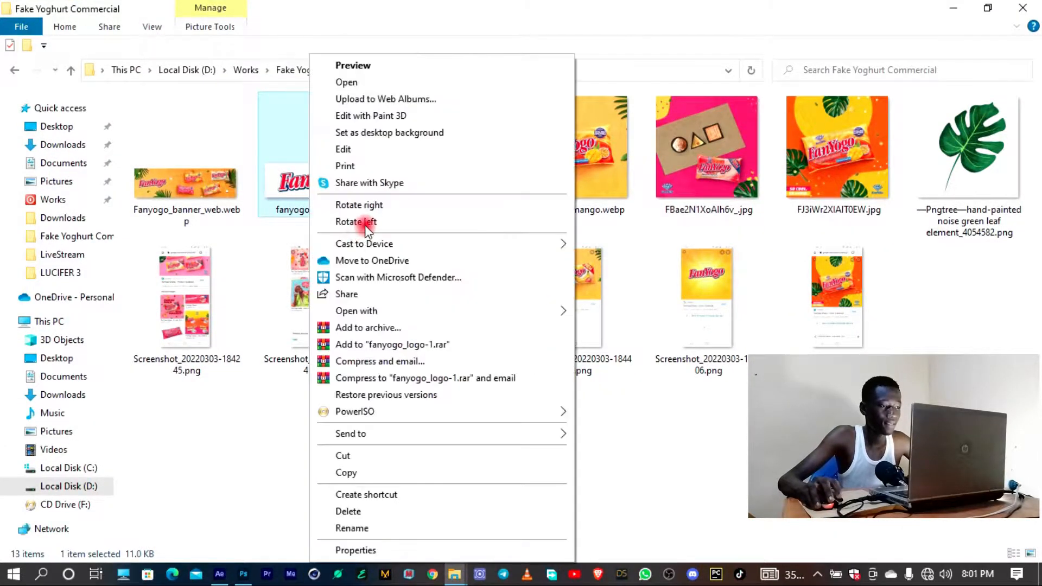
{"action": "left_click", "coordinate": [359, 149]}
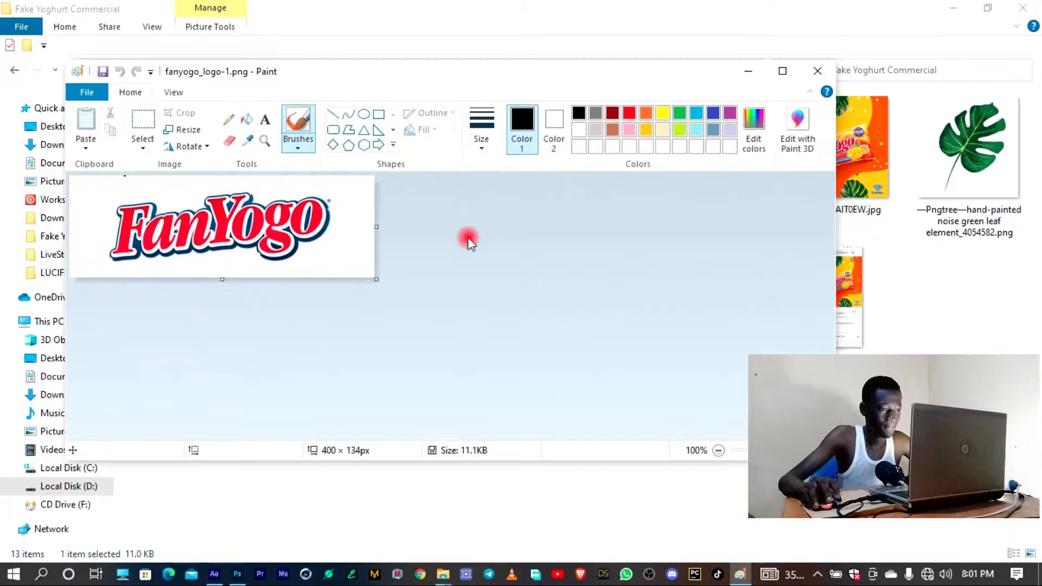
{"action": "key", "text": "ctrl+s"}
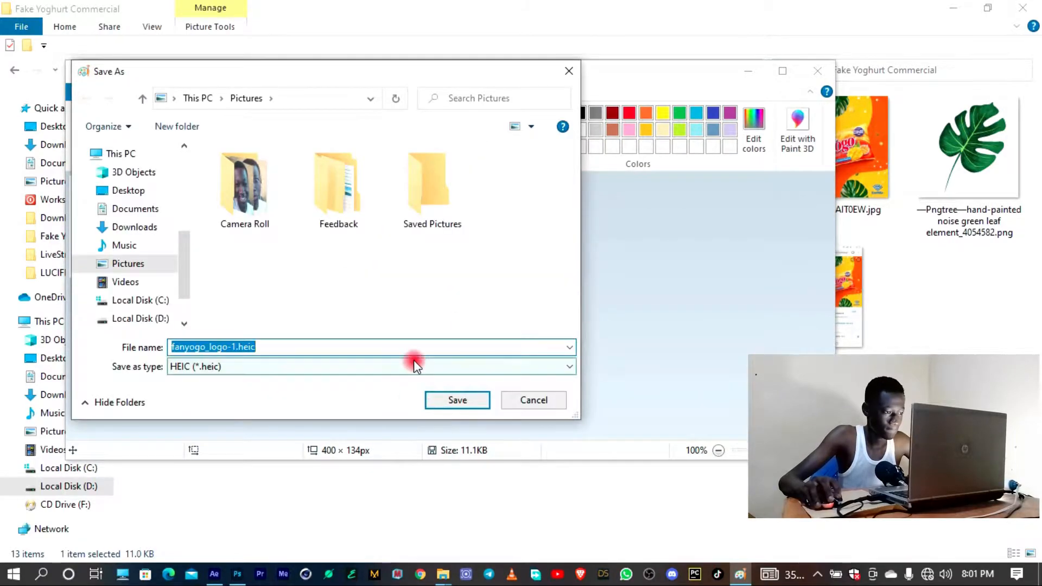
{"action": "left_click", "coordinate": [414, 361]}
{"action": "left_click", "coordinate": [319, 428]}
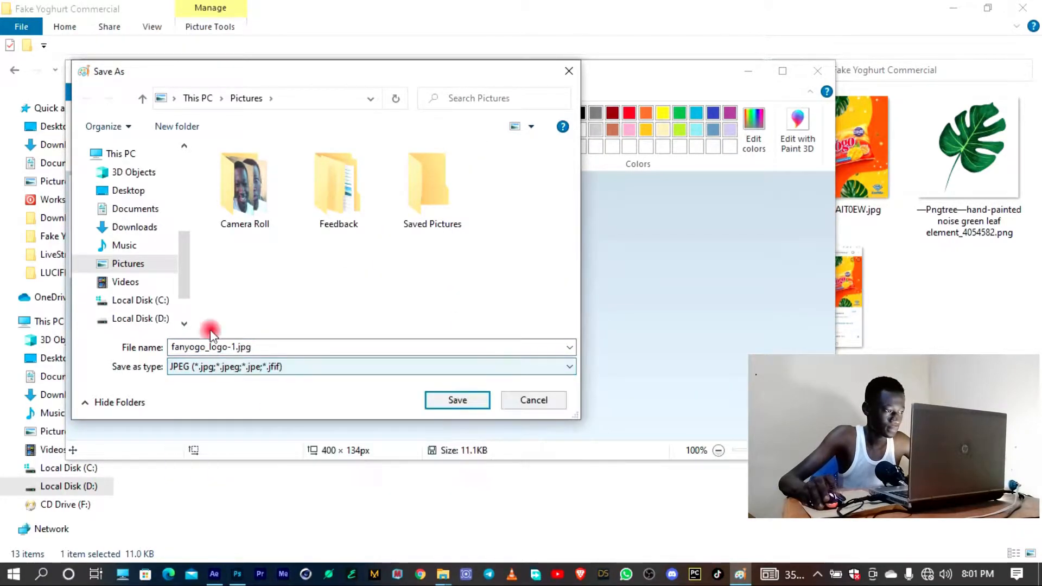
Save the copy as fanyogo_logo-1.jpg in the Fake Yoghurt Commercial folder under Works on drive D, accepting the transparency loss, and close Paint
{"action": "scroll", "coordinate": [109, 185], "scroll_direction": "down", "scroll_amount": 3}
{"action": "left_click", "coordinate": [125, 260]}
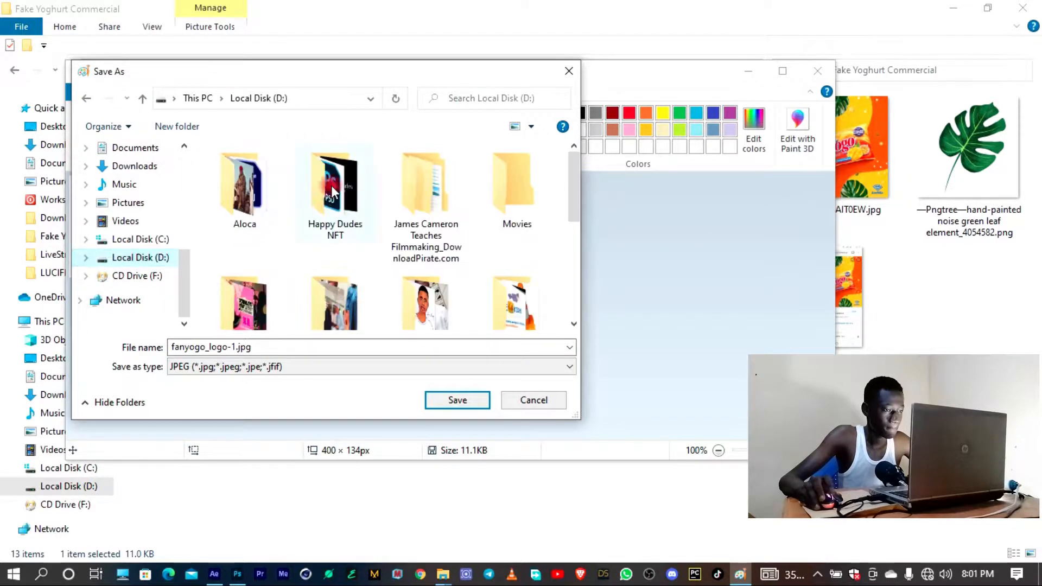
{"action": "scroll", "coordinate": [353, 228], "scroll_direction": "down", "scroll_amount": 5}
{"action": "left_click", "coordinate": [266, 209]}
{"action": "double_click", "coordinate": [266, 209]}
{"action": "scroll", "coordinate": [428, 247], "scroll_direction": "down", "scroll_amount": 10}
{"action": "scroll", "coordinate": [340, 317], "scroll_direction": "up", "scroll_amount": 10}
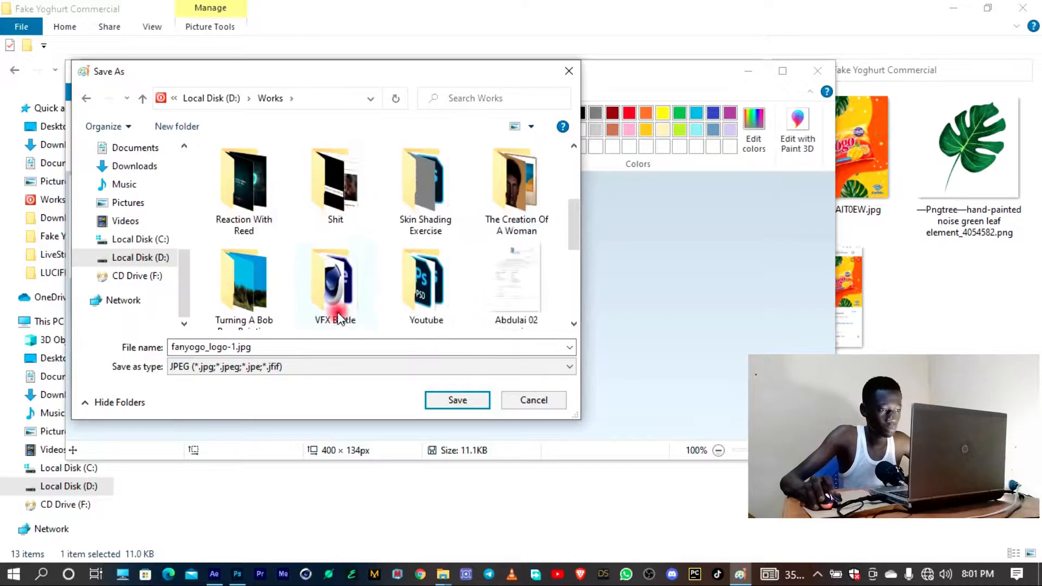
{"action": "double_click", "coordinate": [263, 207]}
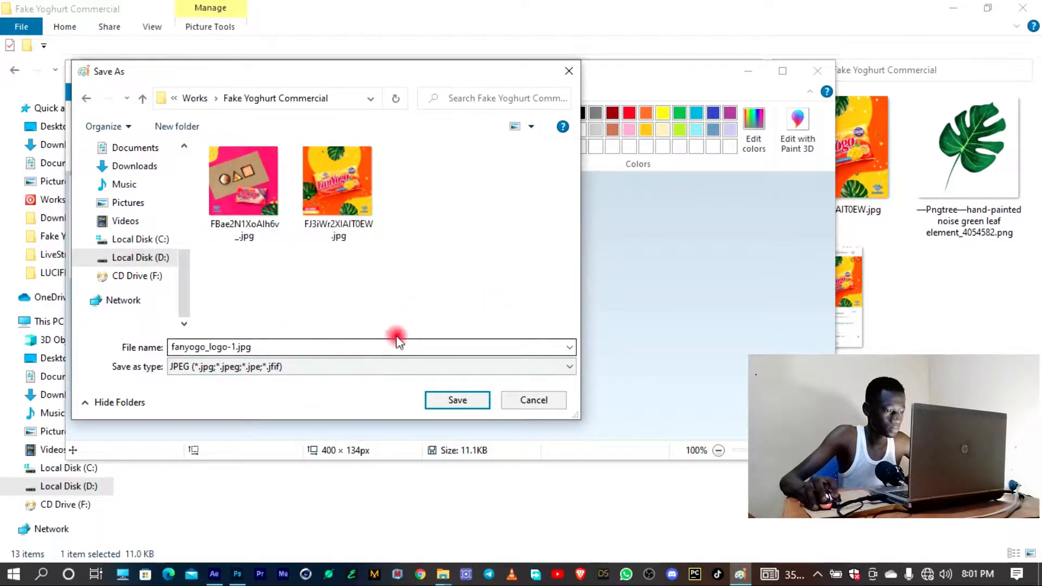
{"action": "left_click", "coordinate": [458, 400]}
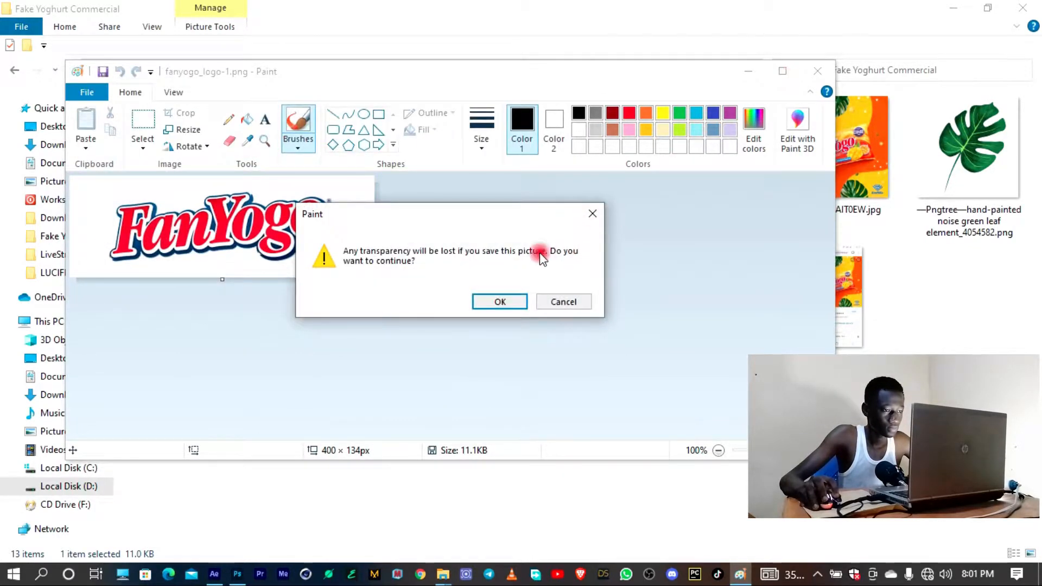
{"action": "left_click", "coordinate": [520, 305]}
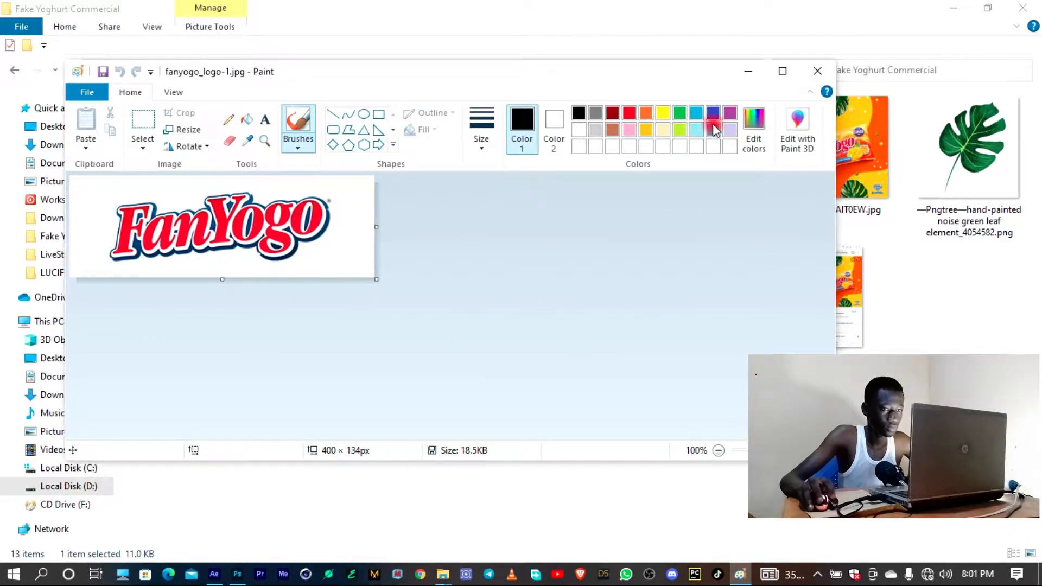
{"action": "left_click", "coordinate": [817, 71]}
Open fanyogo_logo-1.jpg in Photoshop
{"action": "left_click_drag", "start_coordinate": [341, 182], "coordinate": [447, 176]}
{"action": "key", "text": "alt+Tab"}
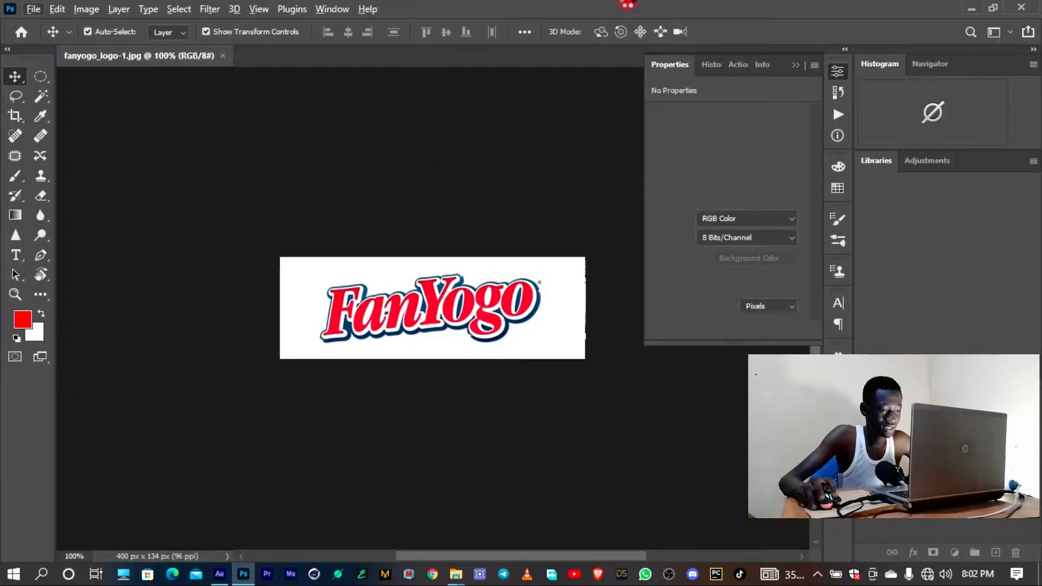
{"action": "scroll", "coordinate": [458, 336], "scroll_direction": "up", "scroll_amount": 2}
Remove the white background around the FanYogo logo with the Magic Eraser, restricted to contiguous pixels at tolerance 32
{"action": "key", "text": "e"}
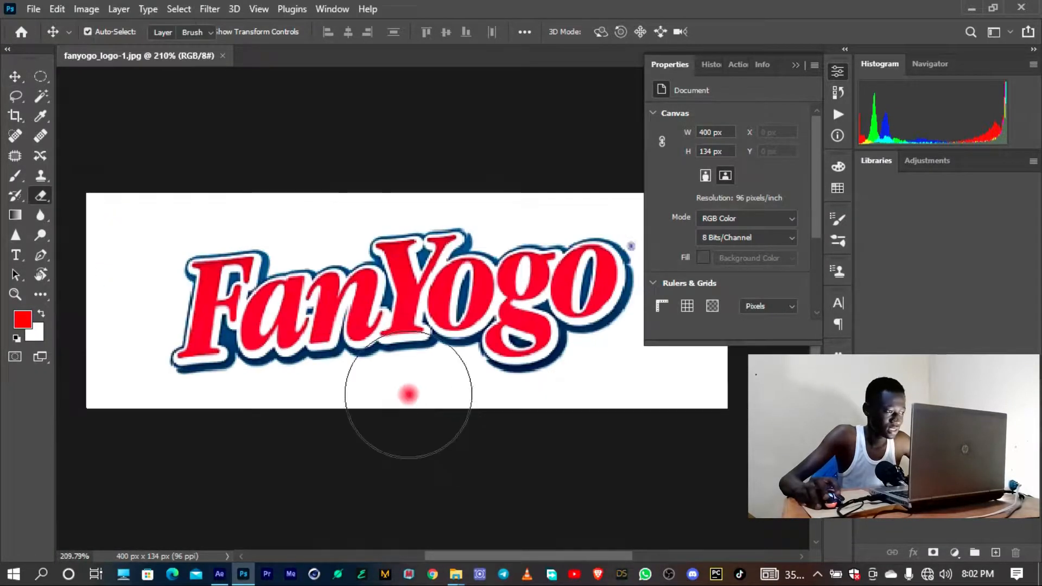
{"action": "right_click", "coordinate": [41, 199]}
{"action": "left_click", "coordinate": [79, 225]}
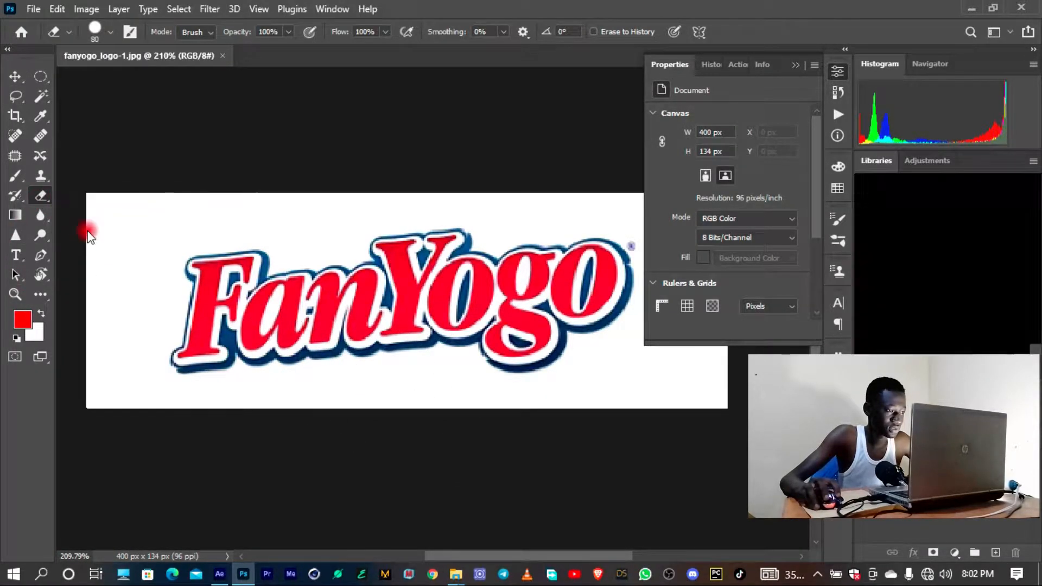
{"action": "left_click", "coordinate": [145, 243]}
{"action": "key", "text": "ctrl+z"}
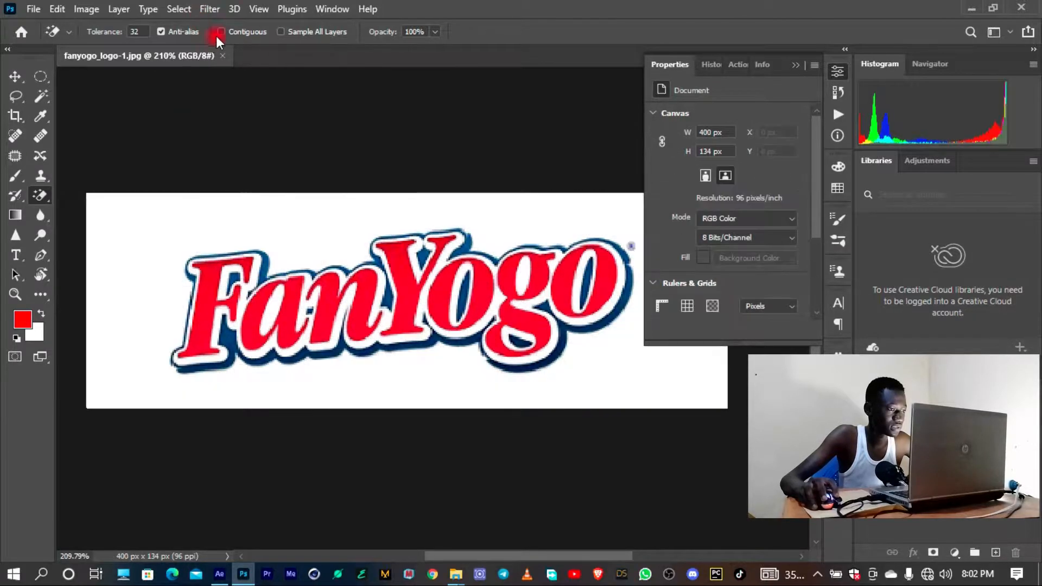
{"action": "left_click", "coordinate": [199, 268]}
{"action": "scroll", "coordinate": [199, 268], "scroll_direction": "down", "scroll_amount": 2}
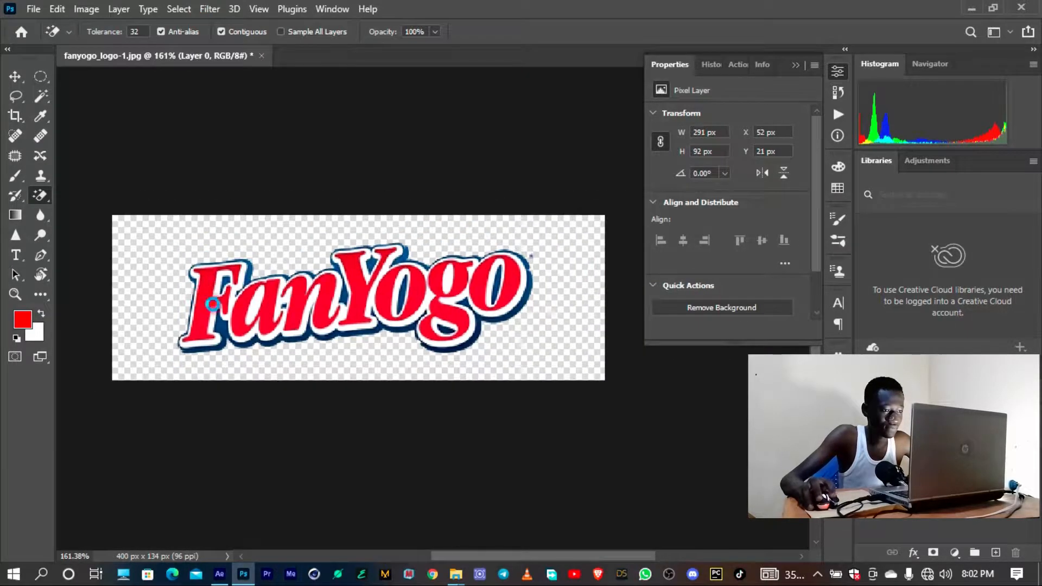
Save the cut-out logo as a large-file-size PNG, replacing fanyogo_logo-1.png, and close the document
{"action": "key", "text": "ctrl+shift+s"}
{"action": "left_click", "coordinate": [442, 455]}
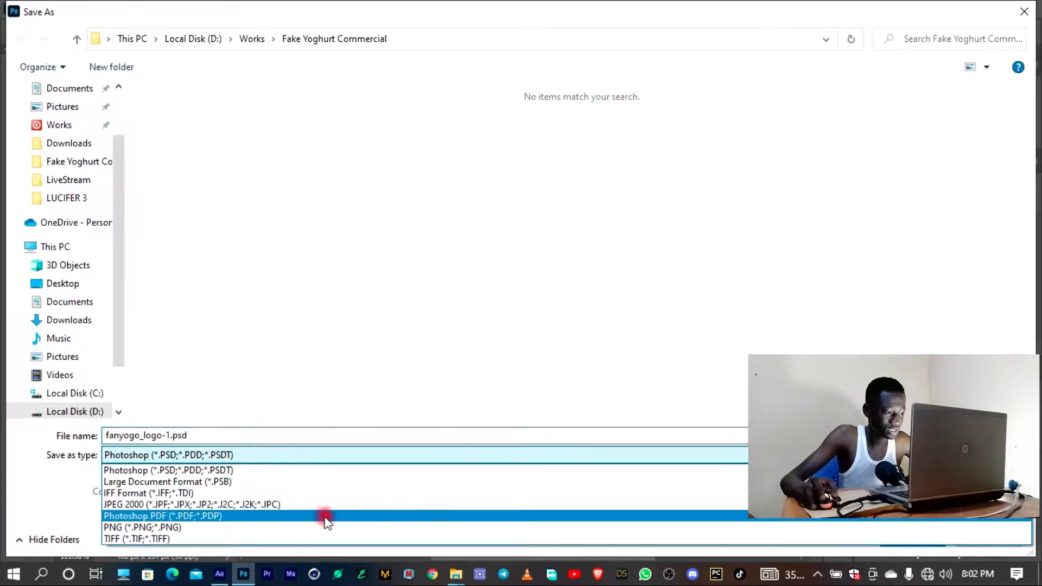
{"action": "left_click", "coordinate": [309, 527]}
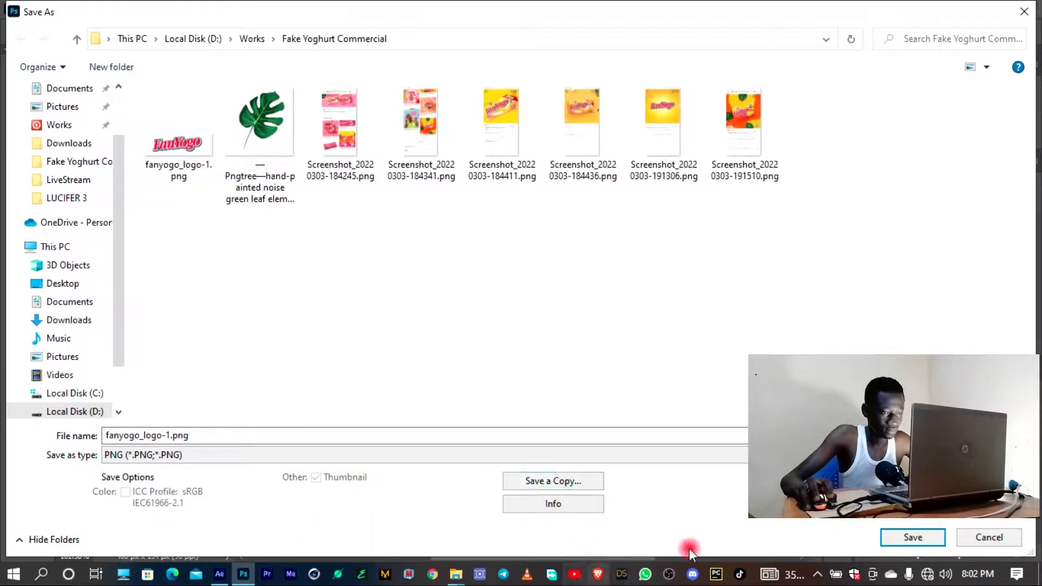
{"action": "left_click", "coordinate": [909, 530]}
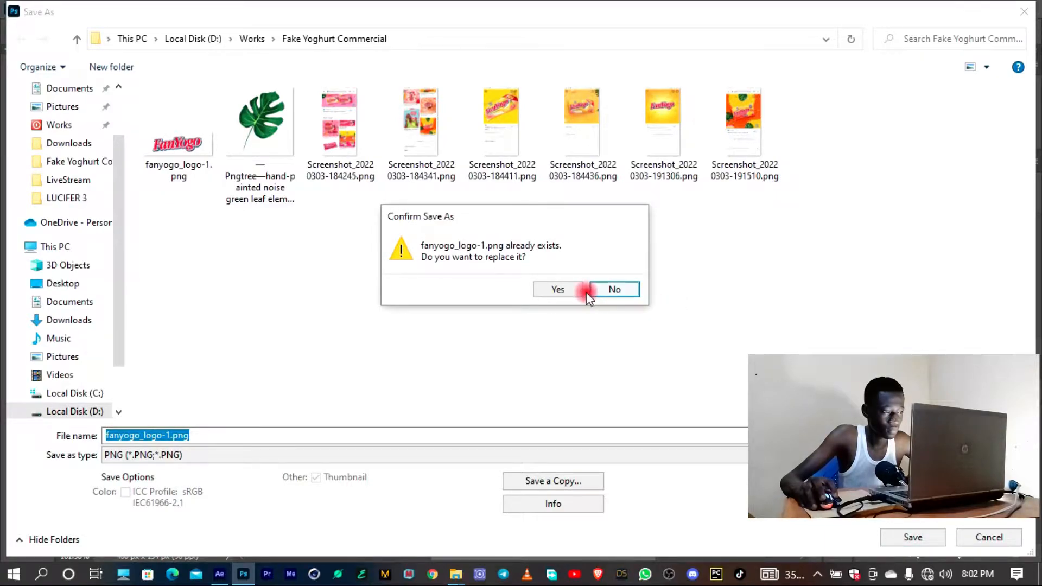
{"action": "left_click", "coordinate": [559, 289]}
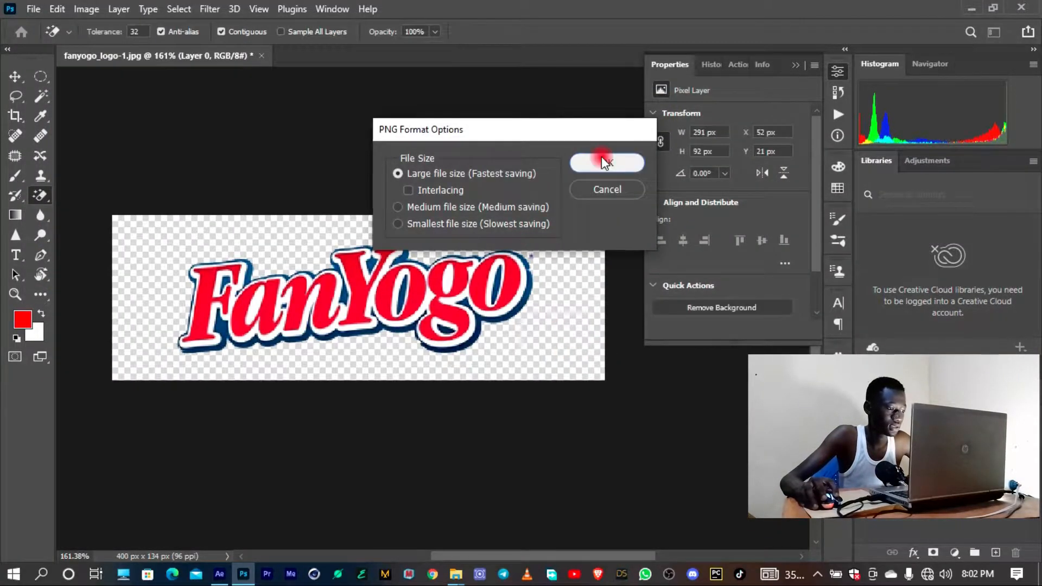
{"action": "left_click", "coordinate": [602, 158]}
{"action": "key", "text": "ctrl+w"}
Preview fanyogo_logo-1.png from File Explorer to check the logo's transparent background
{"action": "key", "text": "alt+Tab"}
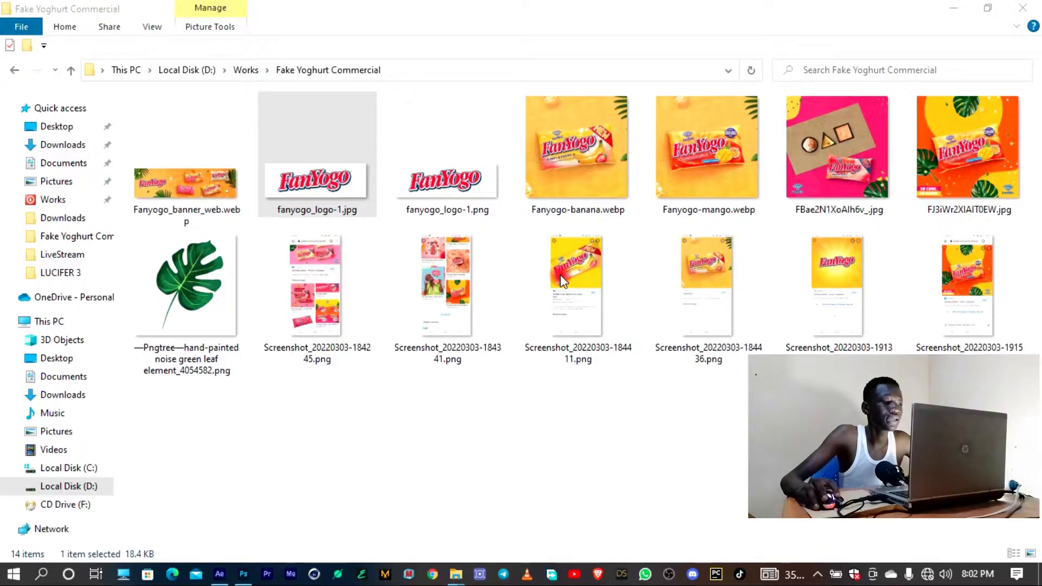
{"action": "double_click", "coordinate": [429, 174]}
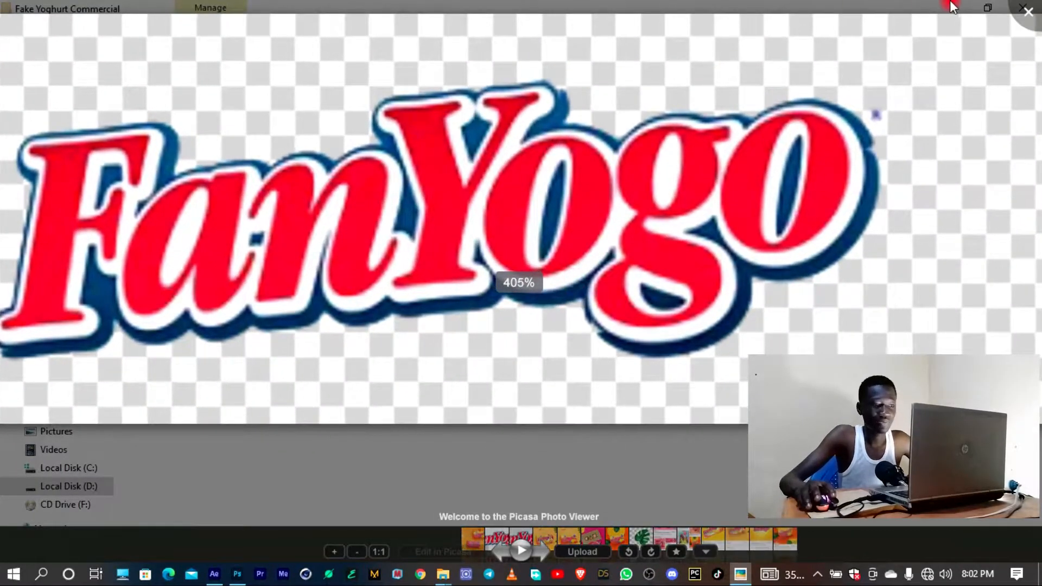
{"action": "left_click", "coordinate": [559, 432]}
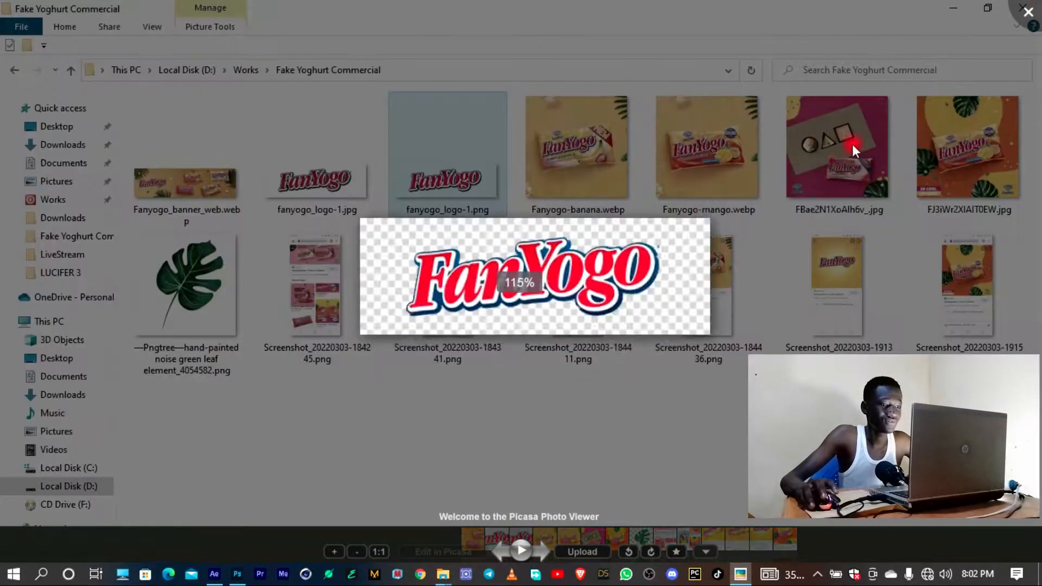
{"action": "right_click", "coordinate": [560, 431]}
{"action": "left_click", "coordinate": [600, 496]}
Switch to After Effects and create the composition Comp 1 at 1920 x 1080, 60 fps and 10 seconds long
{"action": "key", "text": "alt+Tab"}
{"action": "key", "text": "Tab"}
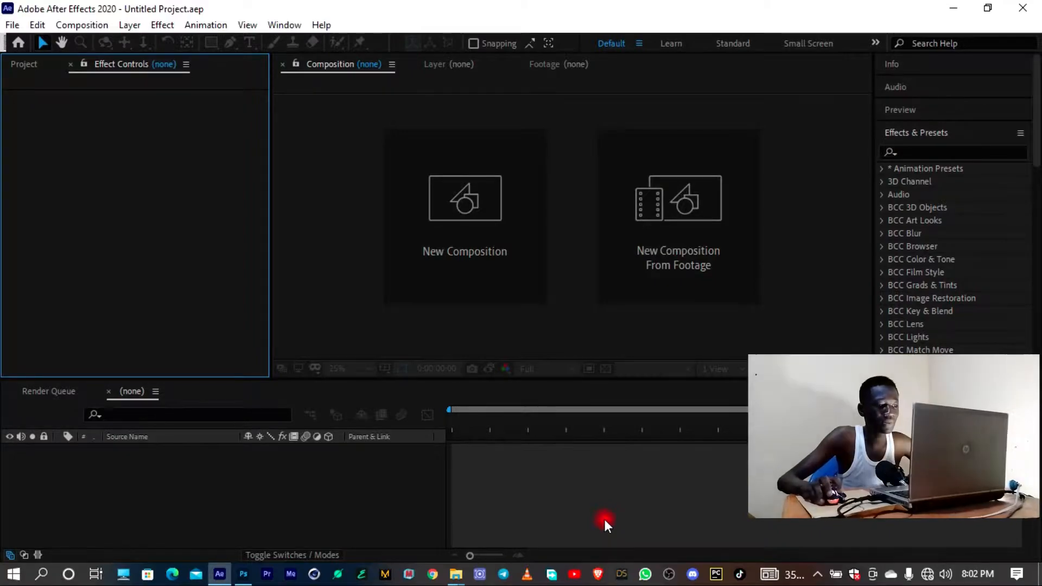
{"action": "left_click", "coordinate": [453, 288]}
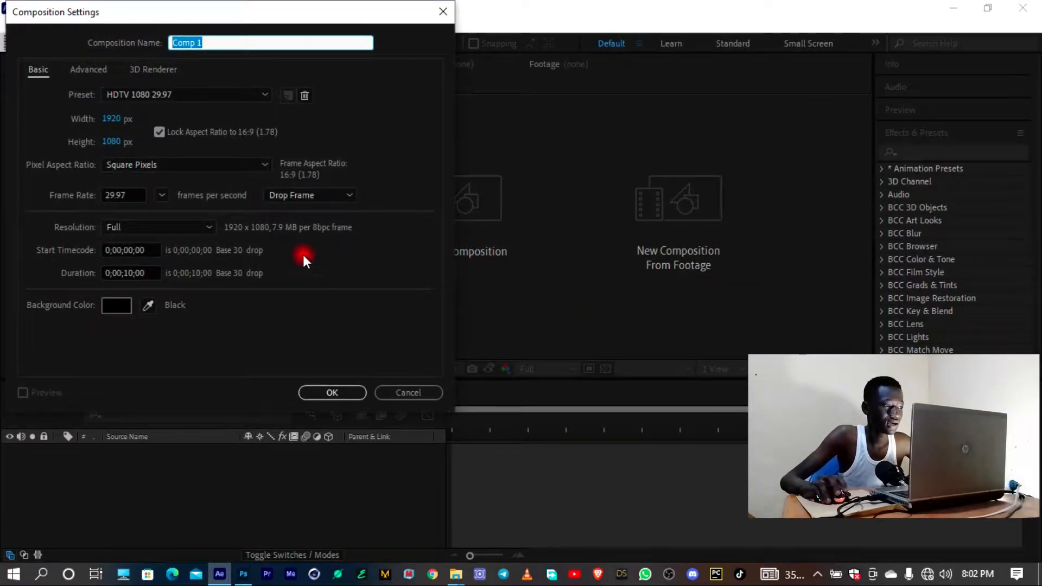
{"action": "left_click", "coordinate": [163, 195]}
{"action": "left_click", "coordinate": [190, 377]}
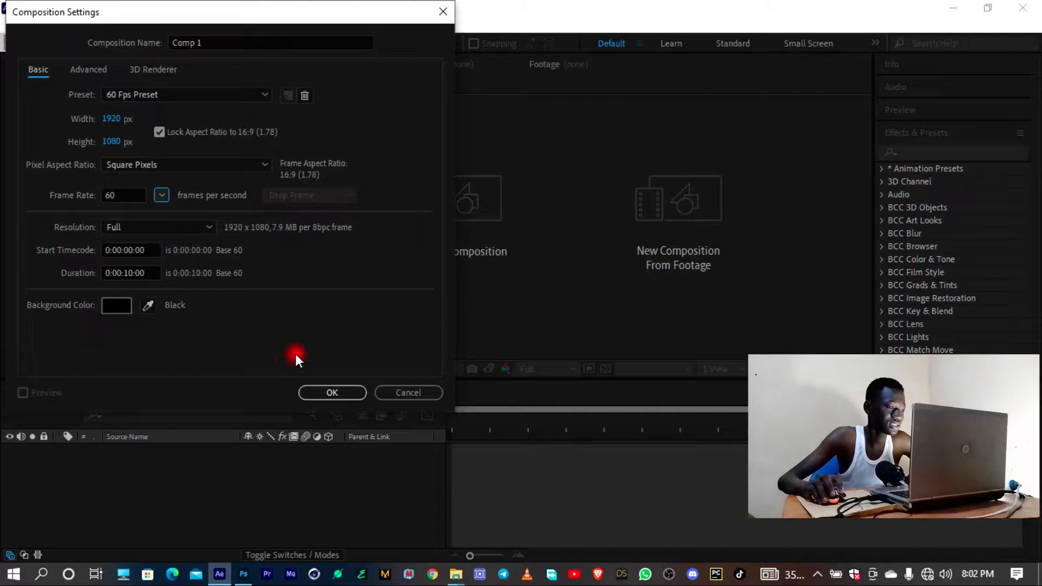
{"action": "left_click", "coordinate": [337, 392]}
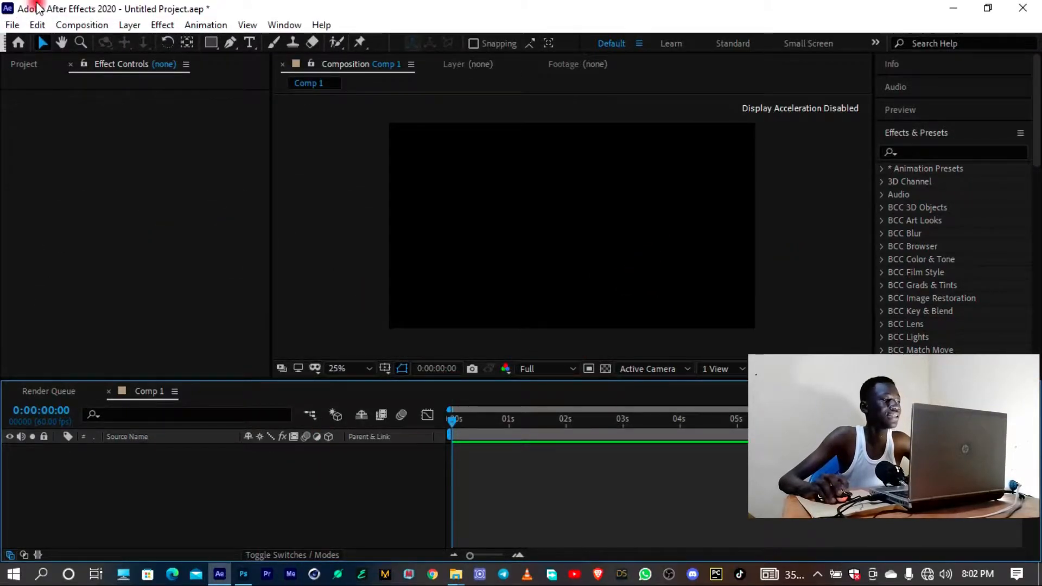
Import fanyogo_logo-1.png from the Fake Yoghurt Commercial folder into the After Effects project
{"action": "left_click", "coordinate": [31, 70]}
{"action": "key", "text": "alt+Tab"}
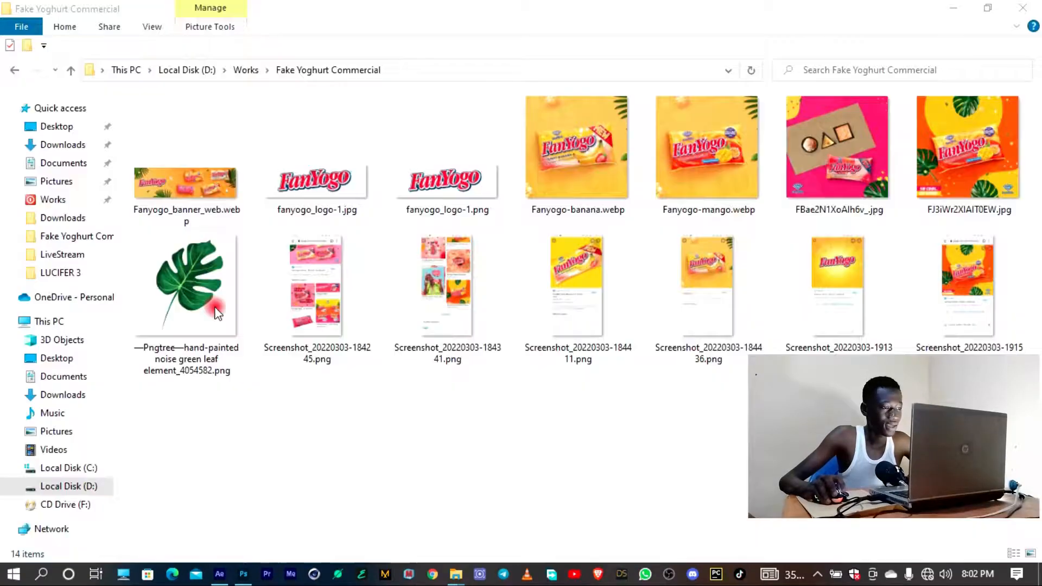
{"action": "left_click", "coordinate": [360, 209]}
{"action": "left_click_drag", "start_coordinate": [396, 210], "coordinate": [169, 347]}
{"action": "key", "text": "alt+Tab"}
{"action": "left_click", "coordinate": [171, 281]}
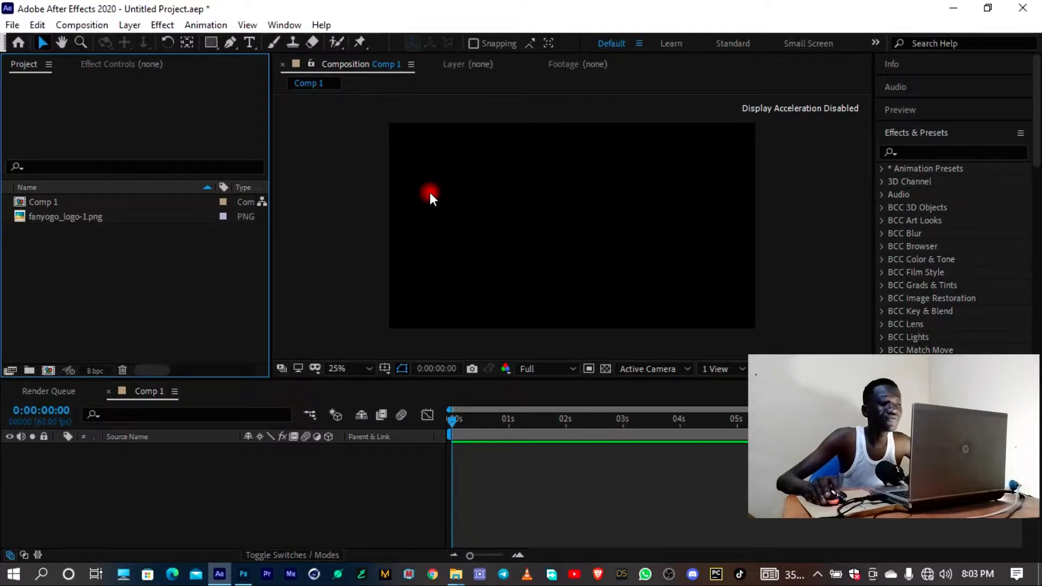
Import the image FJ3iWr2XIAIT0EW.jpg from the Fake Yoghurt Commercial folder into the After Effects project
{"action": "key", "text": "alt+Tab"}
{"action": "left_click", "coordinate": [608, 192]}
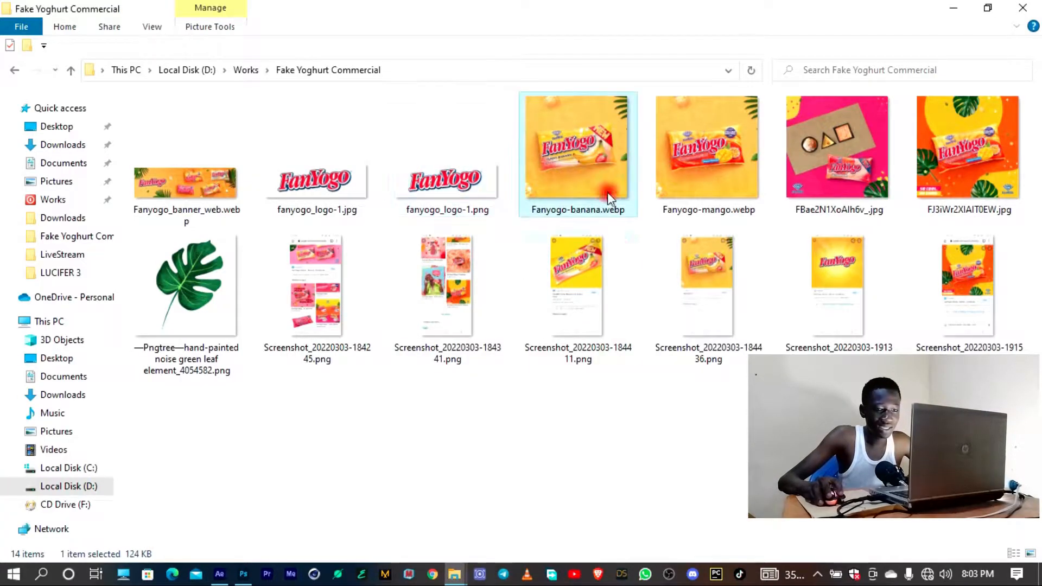
{"action": "left_click", "coordinate": [735, 126]}
{"action": "left_click_drag", "start_coordinate": [902, 206], "coordinate": [161, 269]}
{"action": "key", "text": "alt+Tab"}
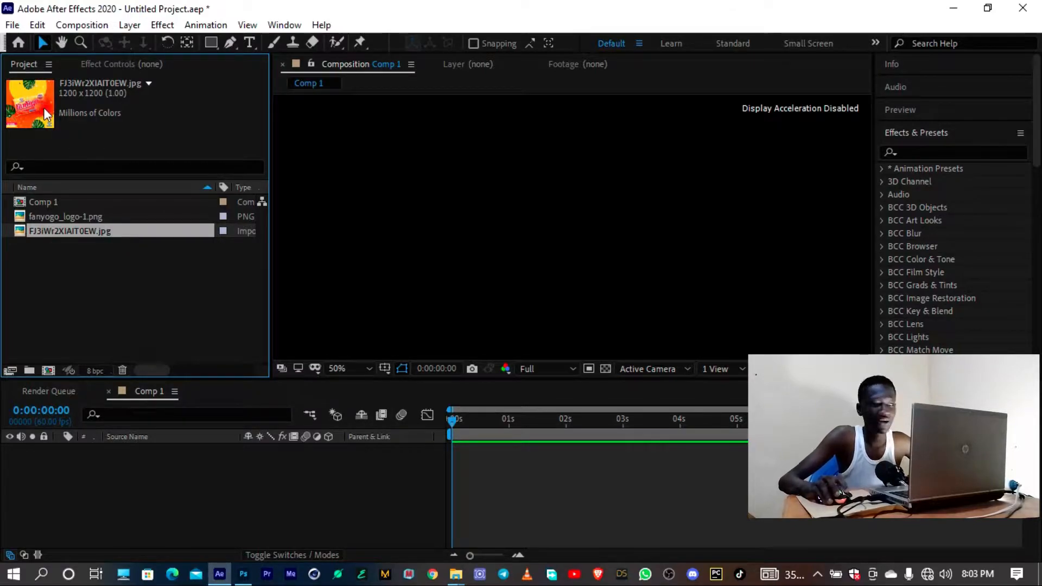
{"action": "left_click", "coordinate": [95, 320]}
Create a 1920 x 1080 orange solid in Comp 1, sampling its colour from the FJ3iWr2XIAIT0EW.jpg thumbnail
{"action": "right_click", "coordinate": [164, 487]}
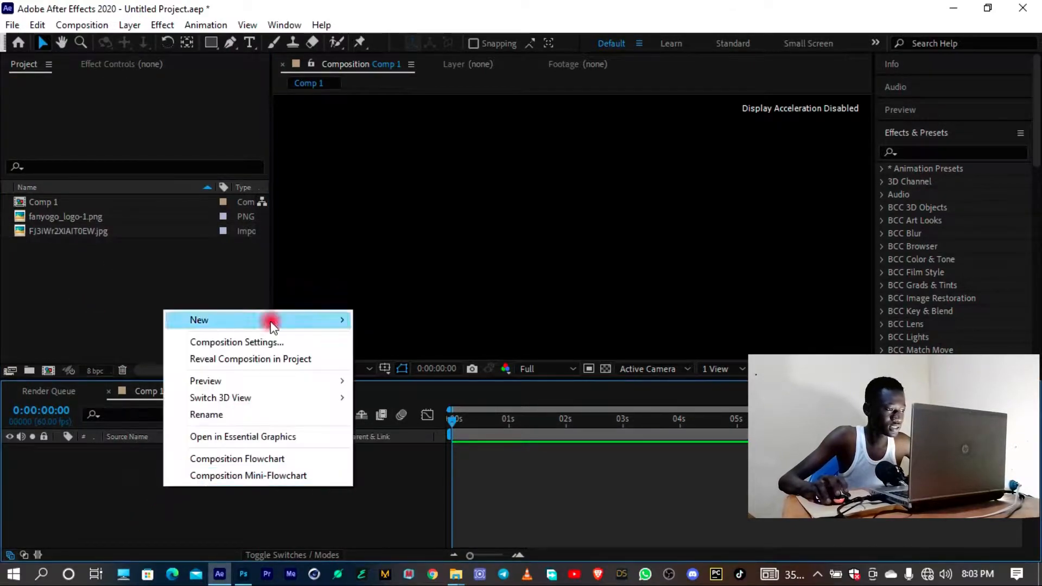
{"action": "left_click", "coordinate": [115, 240]}
{"action": "left_click", "coordinate": [114, 234]}
{"action": "right_click", "coordinate": [140, 475]}
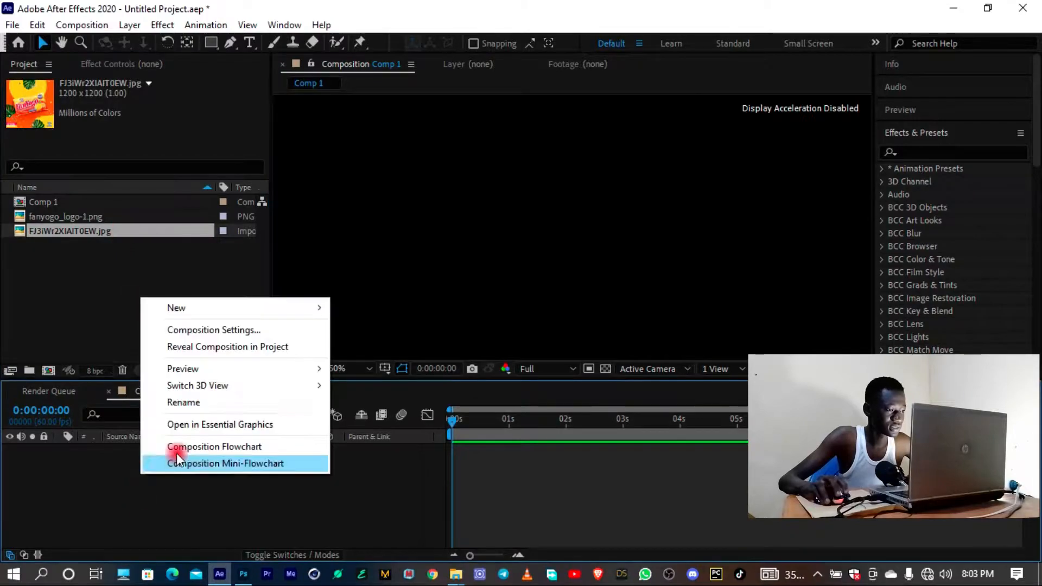
{"action": "mouse_move", "coordinate": [279, 308]}
{"action": "left_click", "coordinate": [361, 348]}
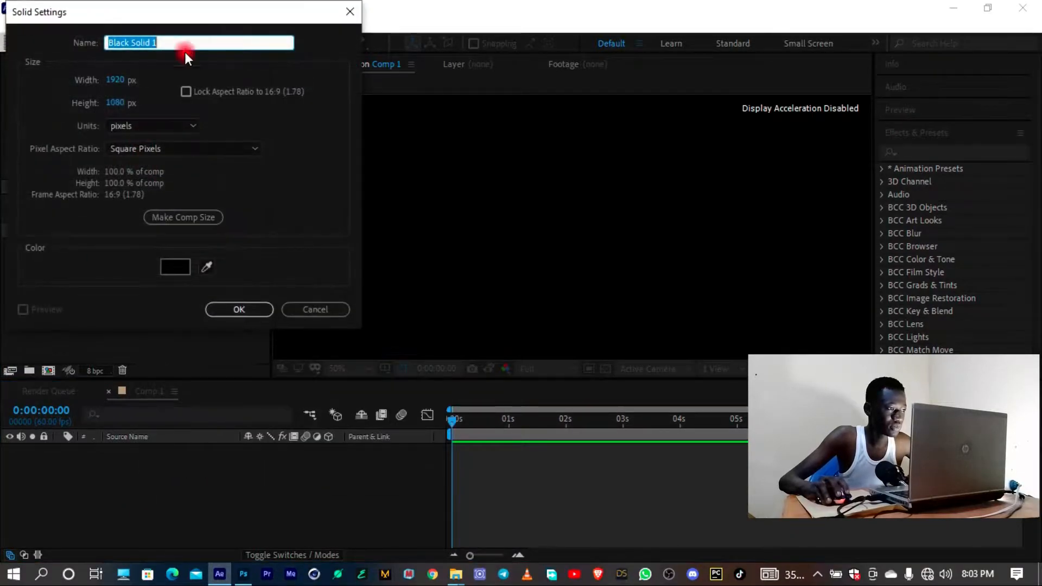
{"action": "left_click", "coordinate": [535, 360]}
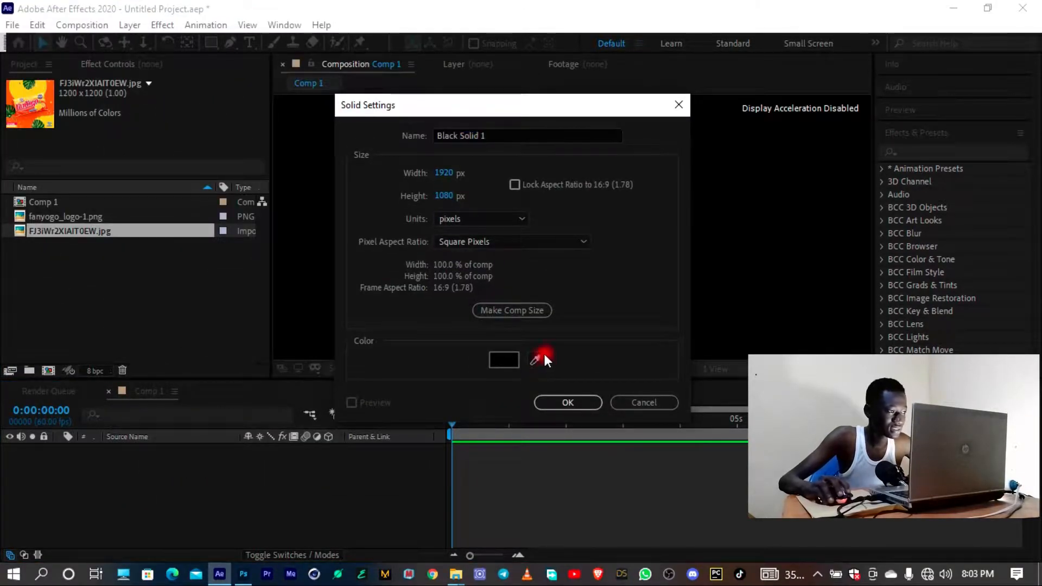
{"action": "left_click", "coordinate": [31, 119]}
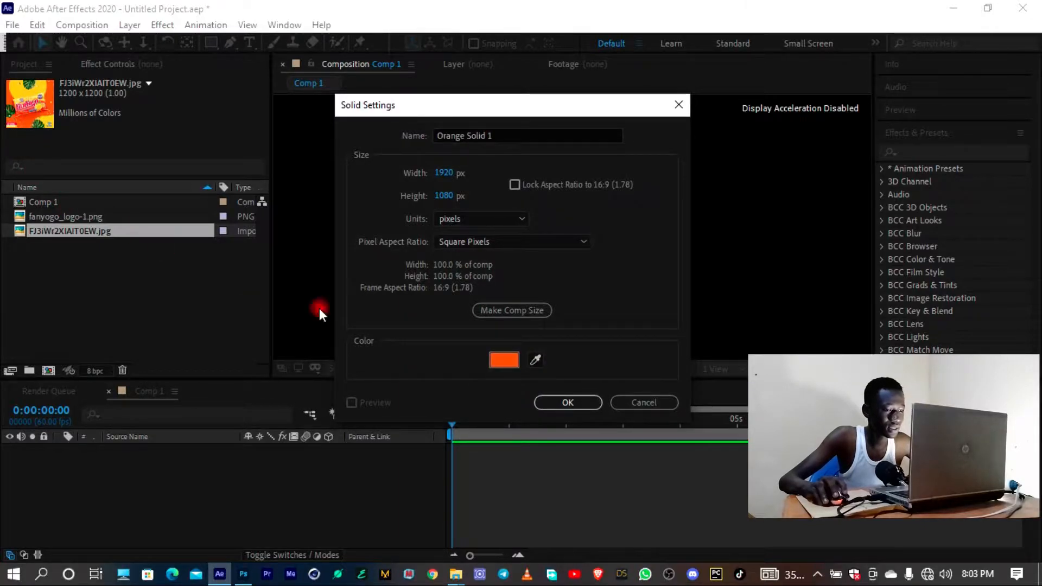
{"action": "left_click", "coordinate": [551, 405]}
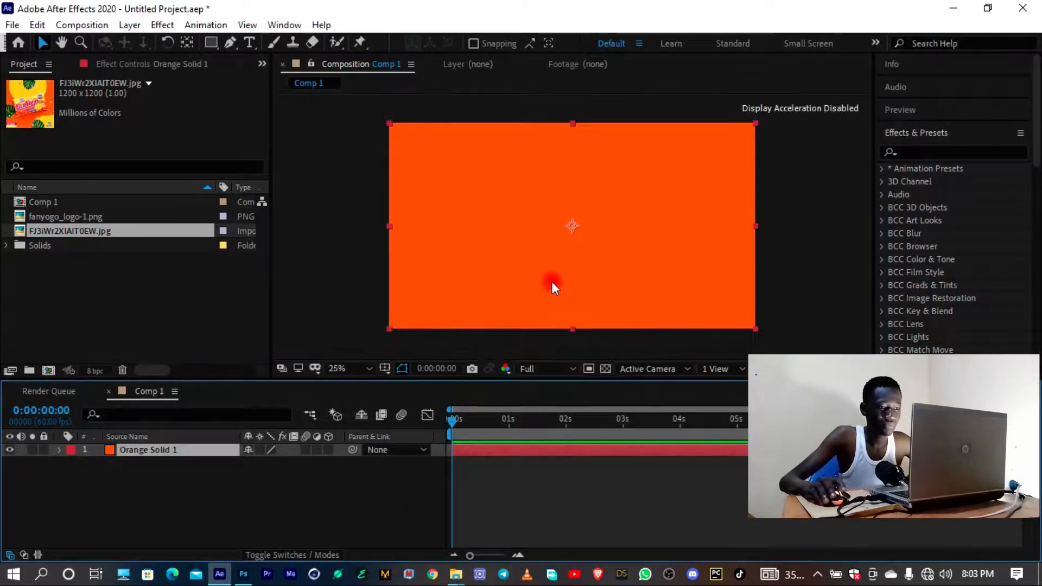
Activate the Pen tool with no layer selected and set the shape fill to yellow FECC00, sampled from the reference image thumbnail
{"action": "left_click", "coordinate": [313, 203]}
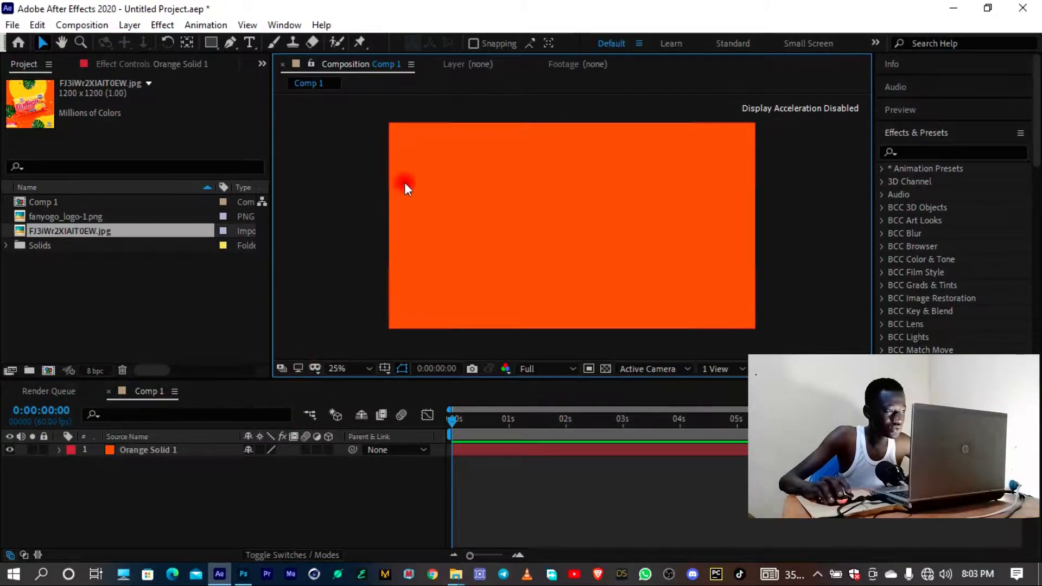
{"action": "left_click", "coordinate": [233, 44]}
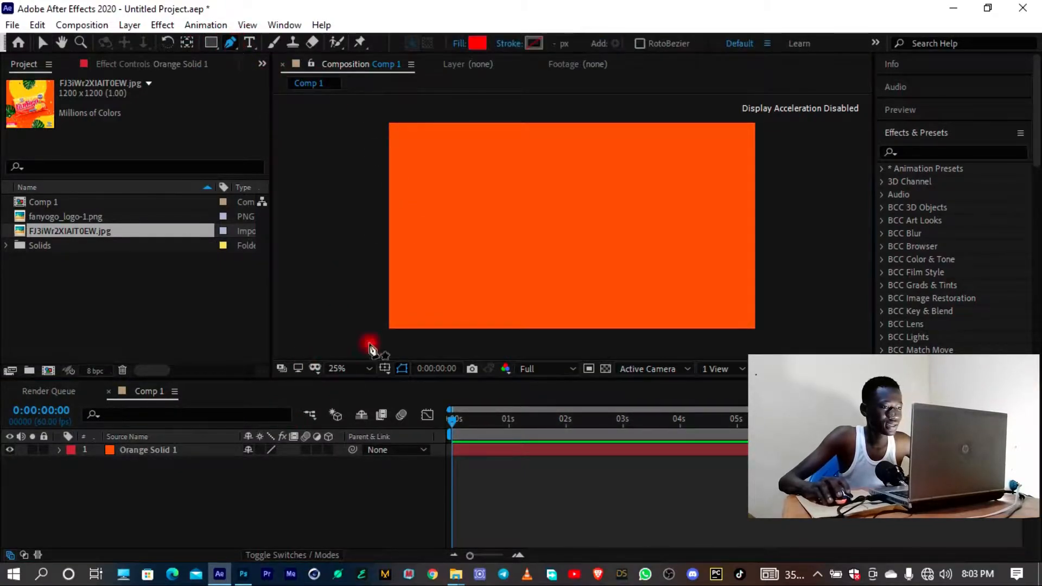
{"action": "left_click", "coordinate": [478, 43]}
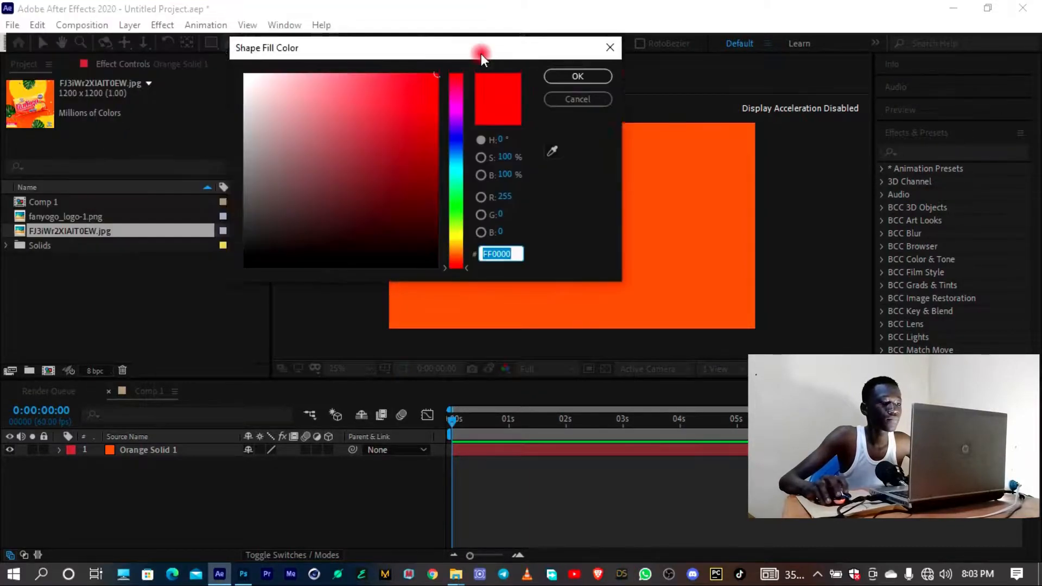
{"action": "left_click", "coordinate": [613, 164]}
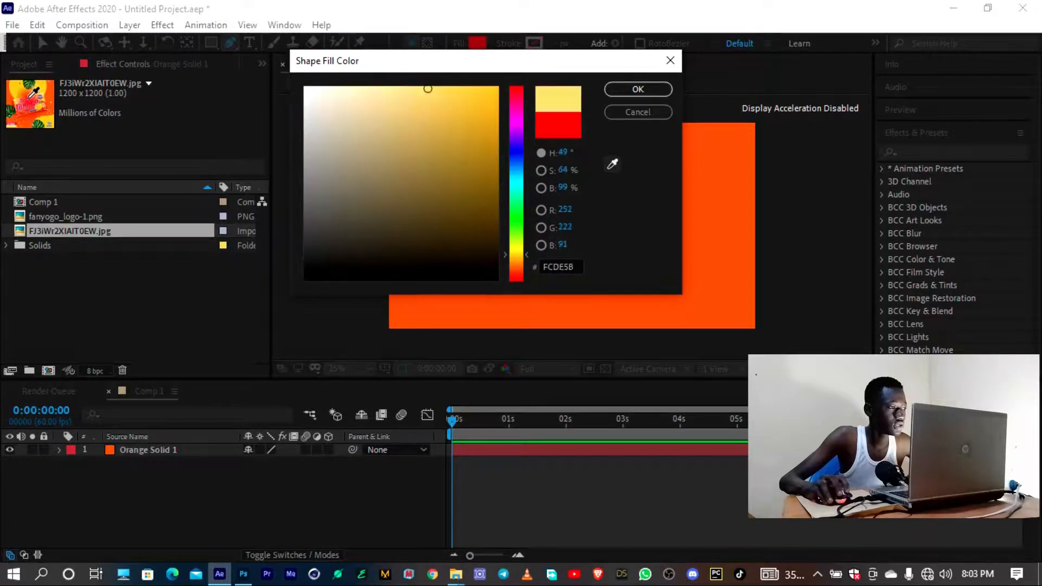
{"action": "left_click", "coordinate": [33, 101]}
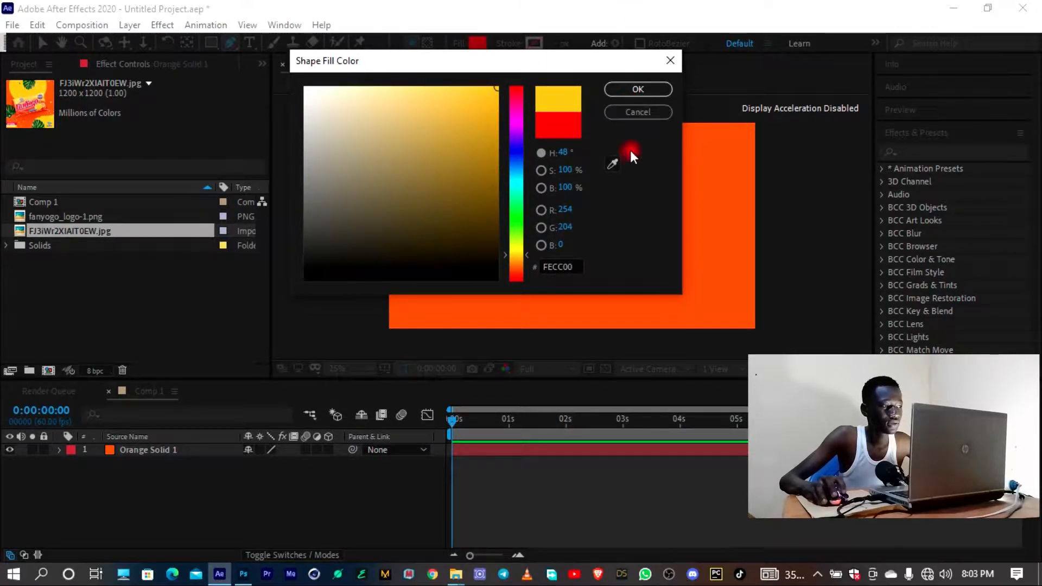
{"action": "left_click", "coordinate": [638, 89]}
Draw a closed wavy yellow shape covering the upper-left corner of the composition with the Pen tool
{"action": "left_click", "coordinate": [343, 241]}
{"action": "left_click_drag", "start_coordinate": [430, 257], "coordinate": [484, 193]}
{"action": "left_click_drag", "start_coordinate": [556, 192], "coordinate": [577, 163]}
{"action": "left_click_drag", "start_coordinate": [571, 122], "coordinate": [353, 158]}
{"action": "left_click", "coordinate": [343, 242]}
Draw a second closed wavy yellow shape over the lower-right corner, adjust its lower-left curve, and deselect the layer
{"action": "left_click_drag", "start_coordinate": [606, 307], "coordinate": [598, 344]}
{"action": "left_click_drag", "start_coordinate": [668, 214], "coordinate": [762, 179]}
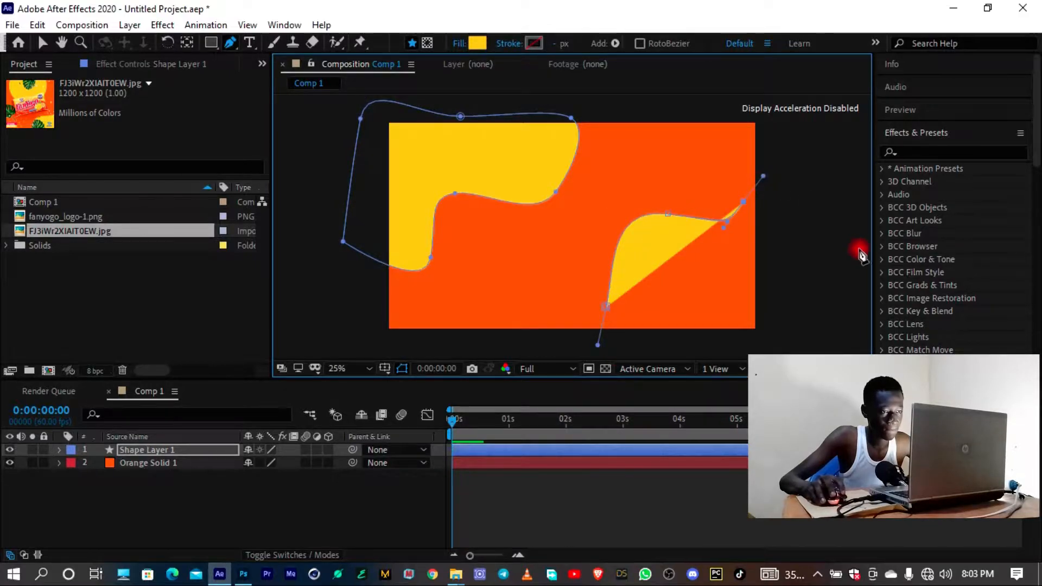
{"action": "left_click_drag", "start_coordinate": [863, 259], "coordinate": [866, 289]}
{"action": "left_click_drag", "start_coordinate": [830, 348], "coordinate": [798, 352]}
{"action": "left_click", "coordinate": [605, 308]}
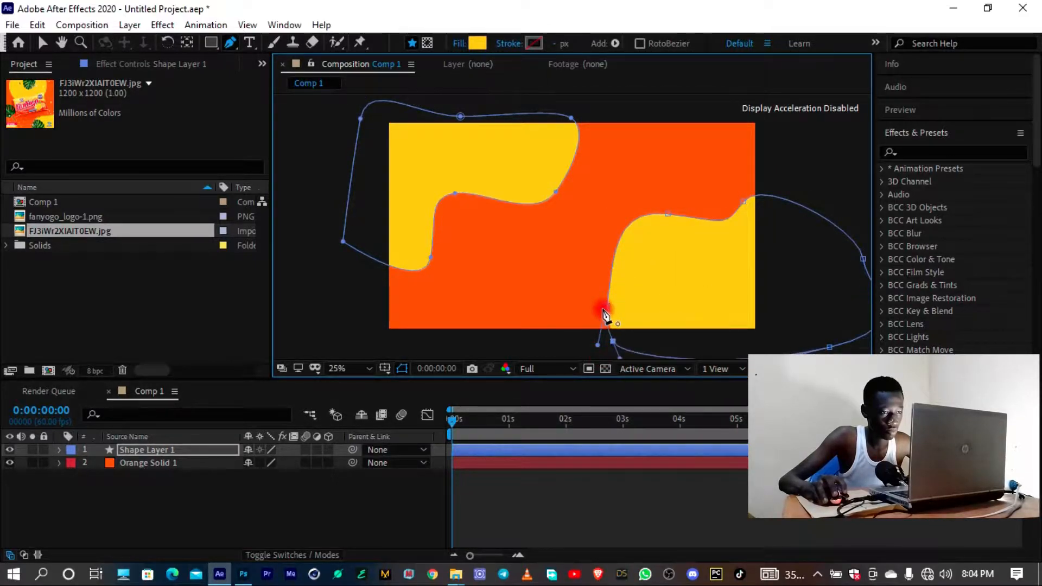
{"action": "left_click_drag", "start_coordinate": [606, 307], "coordinate": [597, 328]}
{"action": "key", "text": "v"}
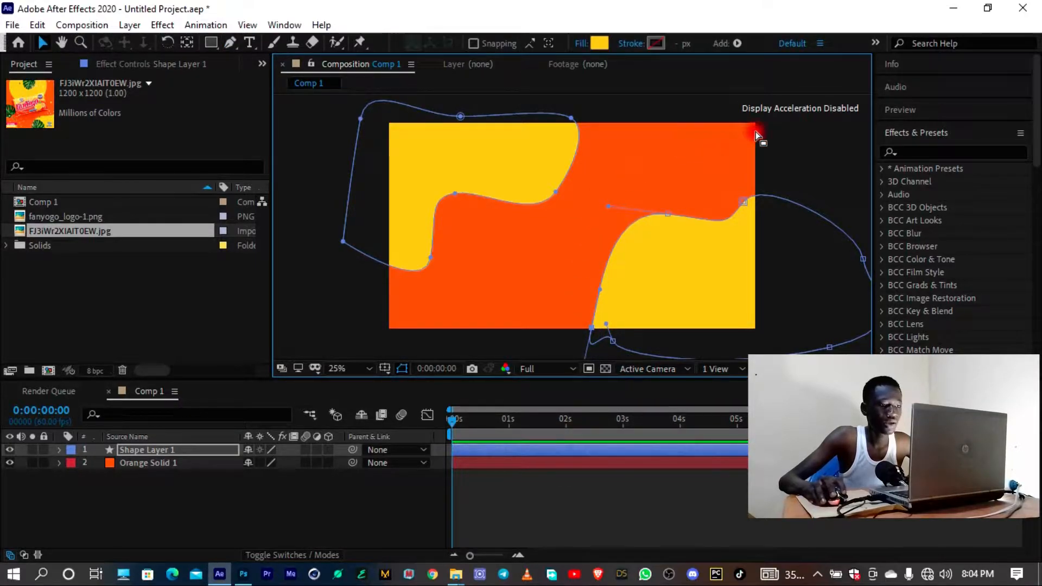
{"action": "left_click", "coordinate": [298, 158]}
Open FJ3iWr2XIAIT0EW.jpg in the Footage viewer and examine its background shapes and colours up close
{"action": "scroll", "coordinate": [519, 198], "scroll_direction": "down", "scroll_amount": 1}
{"action": "scroll", "coordinate": [540, 226], "scroll_direction": "up", "scroll_amount": 2}
{"action": "scroll", "coordinate": [616, 270], "scroll_direction": "down", "scroll_amount": 2}
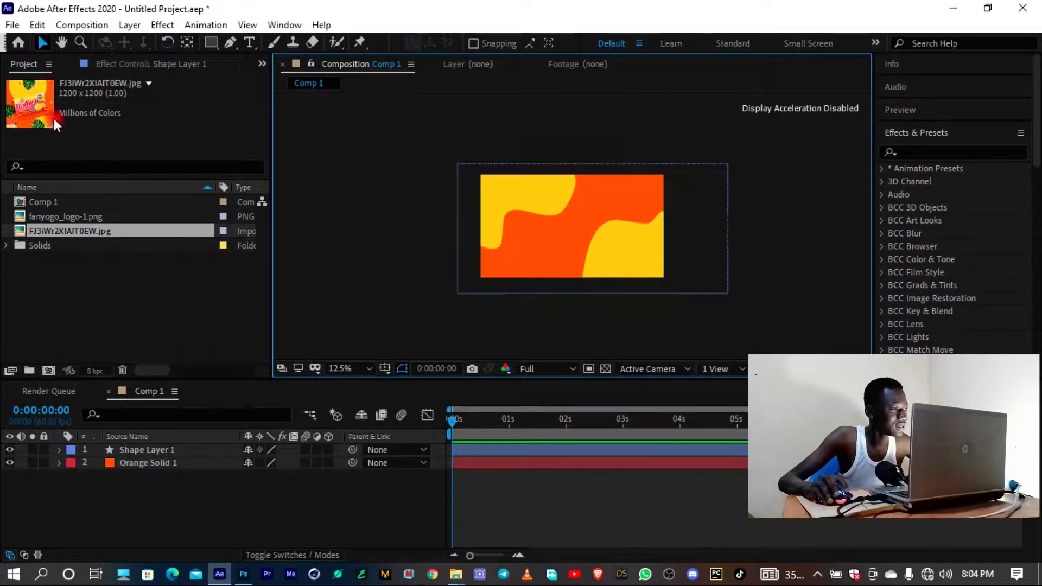
{"action": "double_click", "coordinate": [69, 229]}
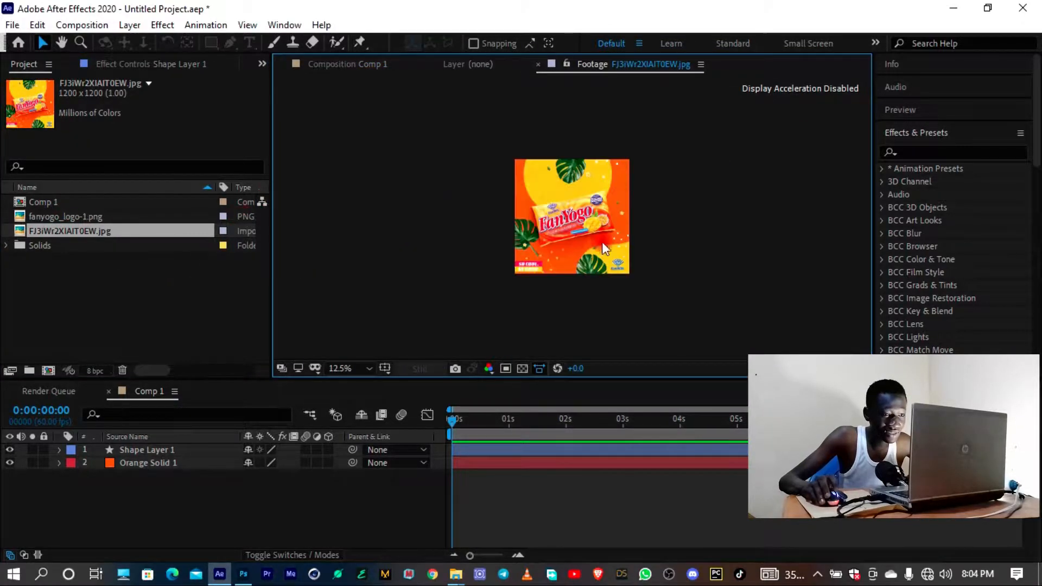
{"action": "scroll", "coordinate": [602, 242], "scroll_direction": "up", "scroll_amount": 2}
{"action": "scroll", "coordinate": [709, 251], "scroll_direction": "up", "scroll_amount": 1}
{"action": "scroll", "coordinate": [715, 249], "scroll_direction": "down", "scroll_amount": 1}
{"action": "left_click_drag", "start_coordinate": [732, 222], "coordinate": [611, 177]}
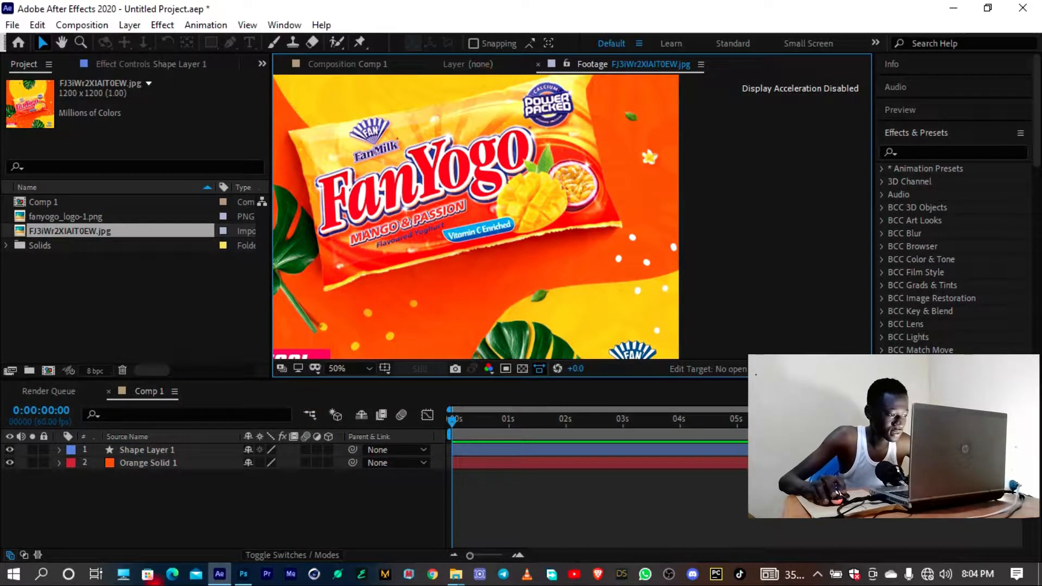
Add FJ3iWr2XIAIT0EW.jpg to Comp 1 as a layer above Shape Layer 1
{"action": "left_click", "coordinate": [152, 450]}
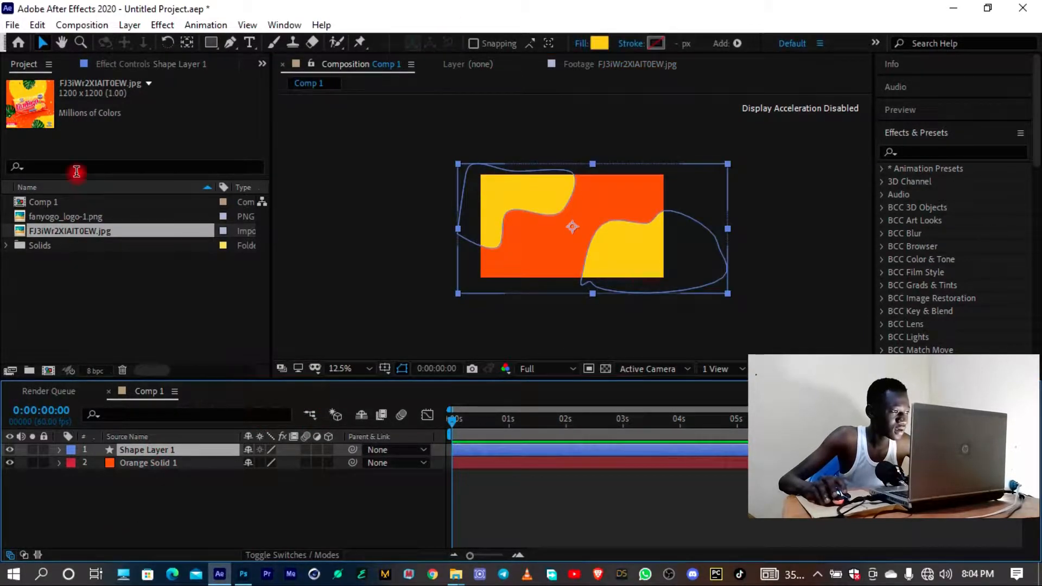
{"action": "left_click_drag", "start_coordinate": [86, 236], "coordinate": [150, 447]}
{"action": "scroll", "coordinate": [546, 255], "scroll_direction": "up", "scroll_amount": 4}
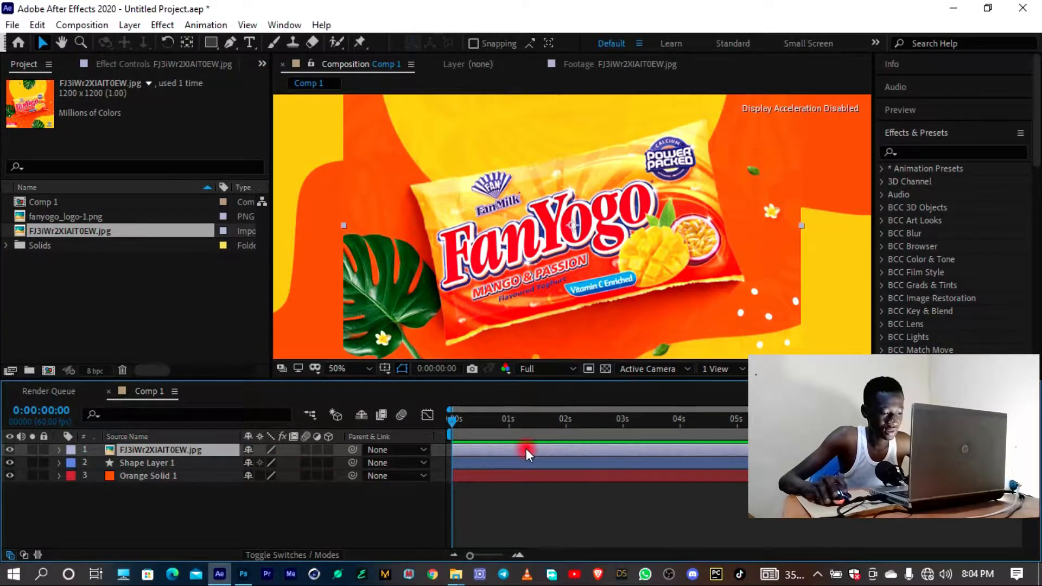
Activate the Pen tool and set the shape fill to red EA2B00, sampled from the reference image
{"action": "key", "text": "g"}
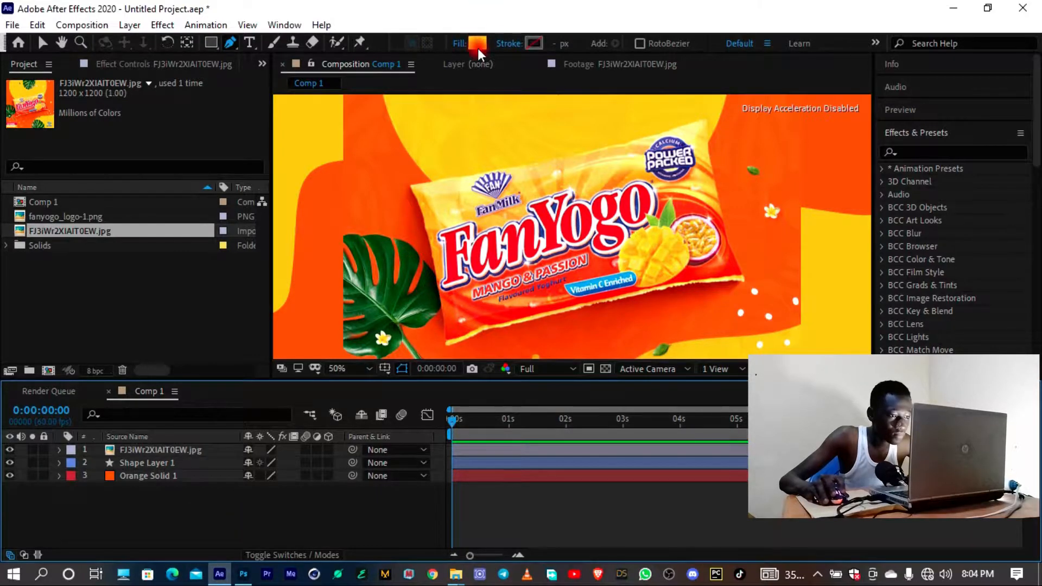
{"action": "left_click", "coordinate": [477, 43]}
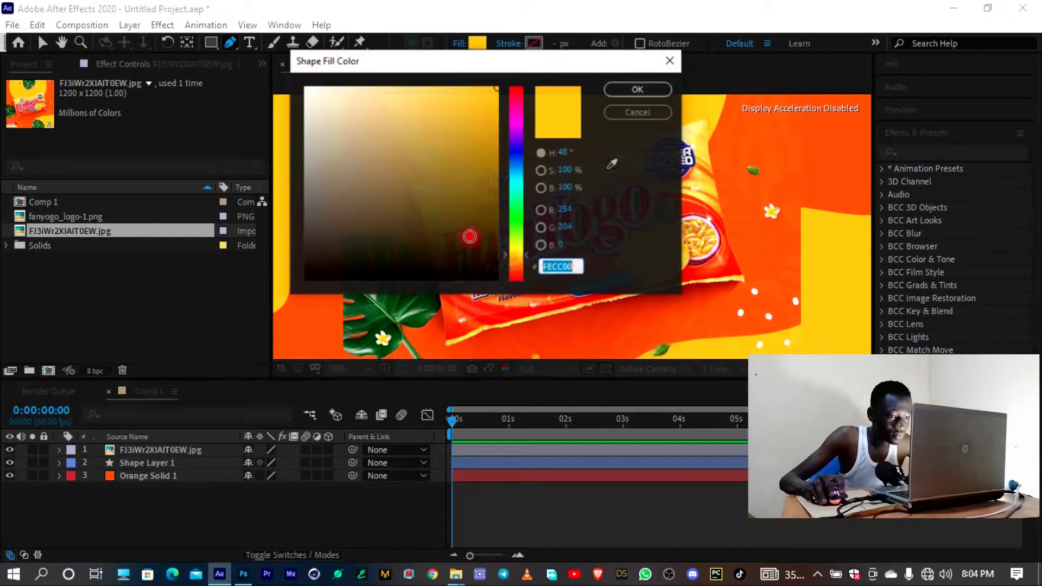
{"action": "left_click", "coordinate": [602, 161]}
{"action": "left_click", "coordinate": [614, 164]}
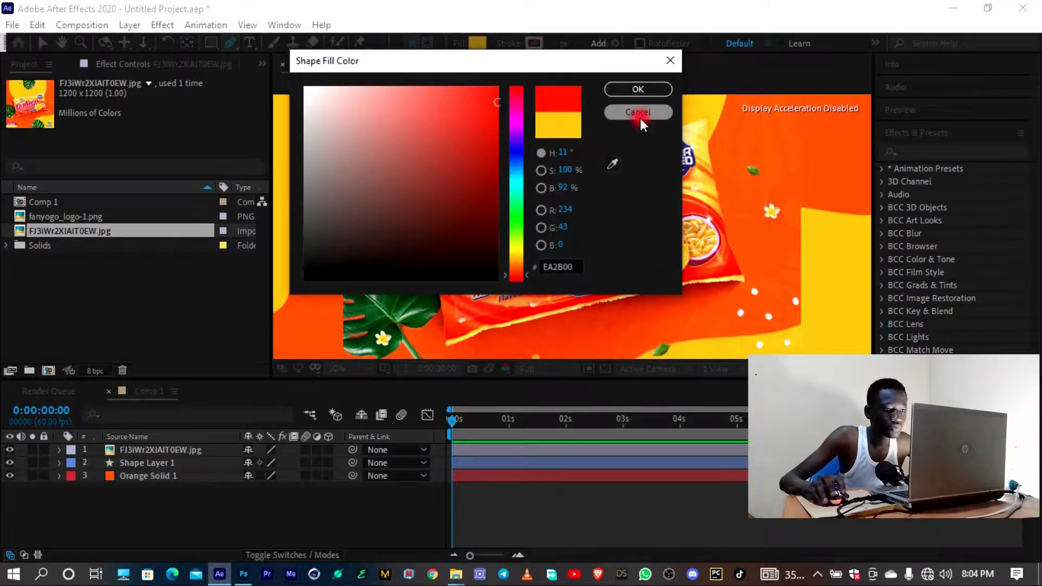
{"action": "left_click", "coordinate": [638, 90]}
Hide the reference image layer and draw a closed wavy red shape across the lower-left corner of the composition
{"action": "scroll", "coordinate": [543, 228], "scroll_direction": "down", "scroll_amount": 2}
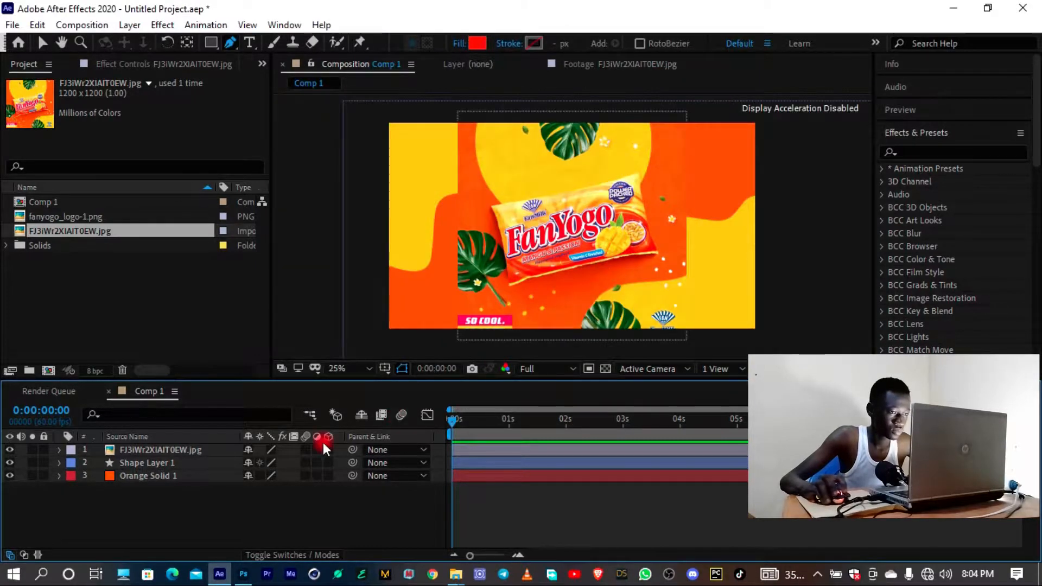
{"action": "left_click", "coordinate": [10, 450]}
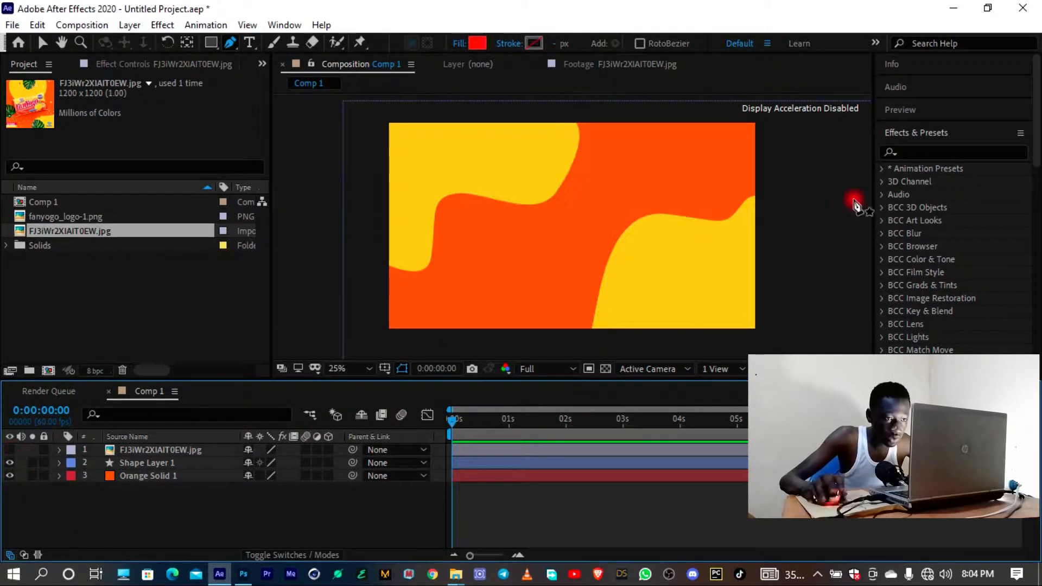
{"action": "left_click", "coordinate": [596, 328]}
{"action": "left_click_drag", "start_coordinate": [554, 273], "coordinate": [498, 271]}
{"action": "left_click_drag", "start_coordinate": [426, 262], "coordinate": [418, 242]}
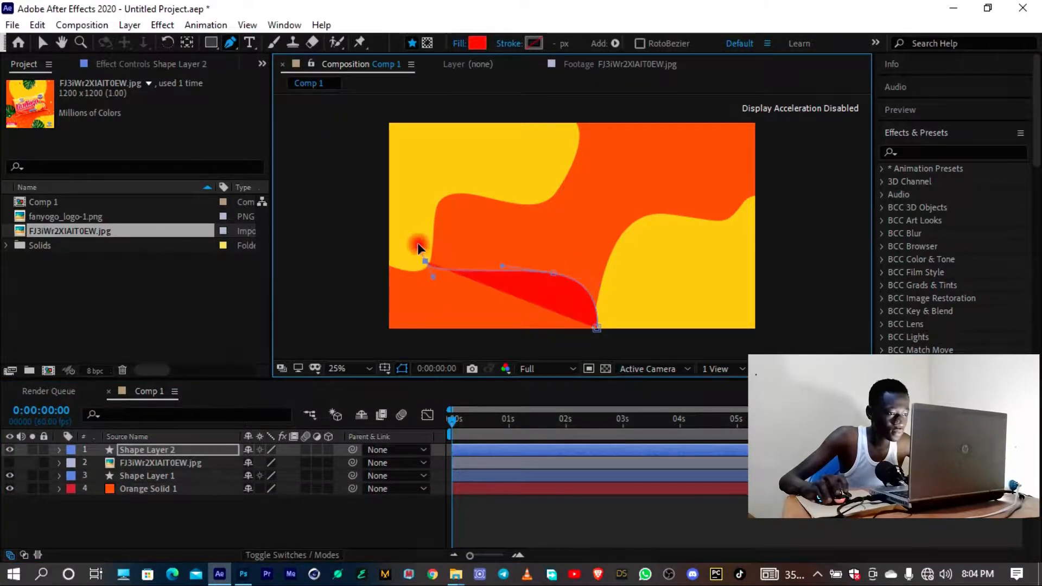
{"action": "left_click_drag", "start_coordinate": [355, 261], "coordinate": [345, 308]}
{"action": "left_click_drag", "start_coordinate": [392, 338], "coordinate": [433, 346]}
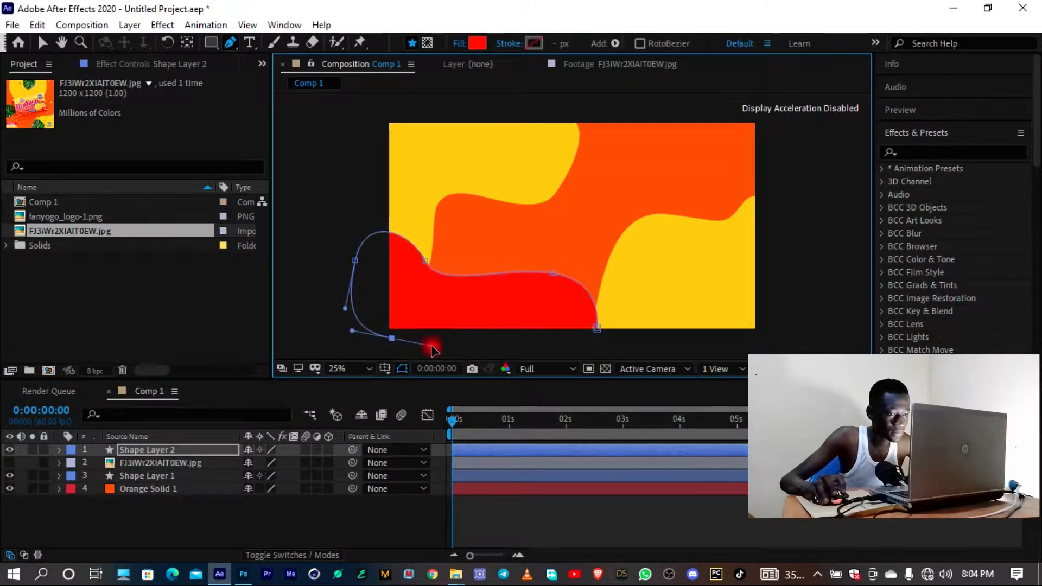
{"action": "left_click_drag", "start_coordinate": [579, 340], "coordinate": [590, 338]}
{"action": "left_click", "coordinate": [597, 328]}
Draw a second closed wavy red shape over the upper-right corner on the same shape layer
{"action": "left_click_drag", "start_coordinate": [632, 111], "coordinate": [626, 128]}
{"action": "left_click_drag", "start_coordinate": [726, 152], "coordinate": [772, 133]}
{"action": "left_click_drag", "start_coordinate": [791, 172], "coordinate": [819, 178]}
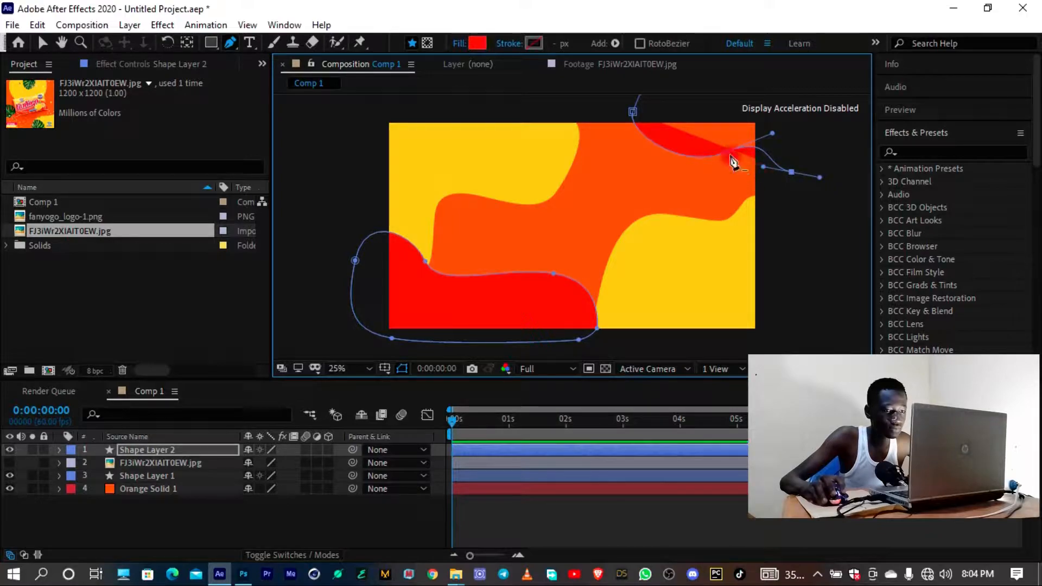
{"action": "left_click_drag", "start_coordinate": [727, 152], "coordinate": [656, 105]}
{"action": "key", "text": "ctrl+z"}
{"action": "left_click", "coordinate": [792, 172]}
{"action": "left_click", "coordinate": [633, 112]}
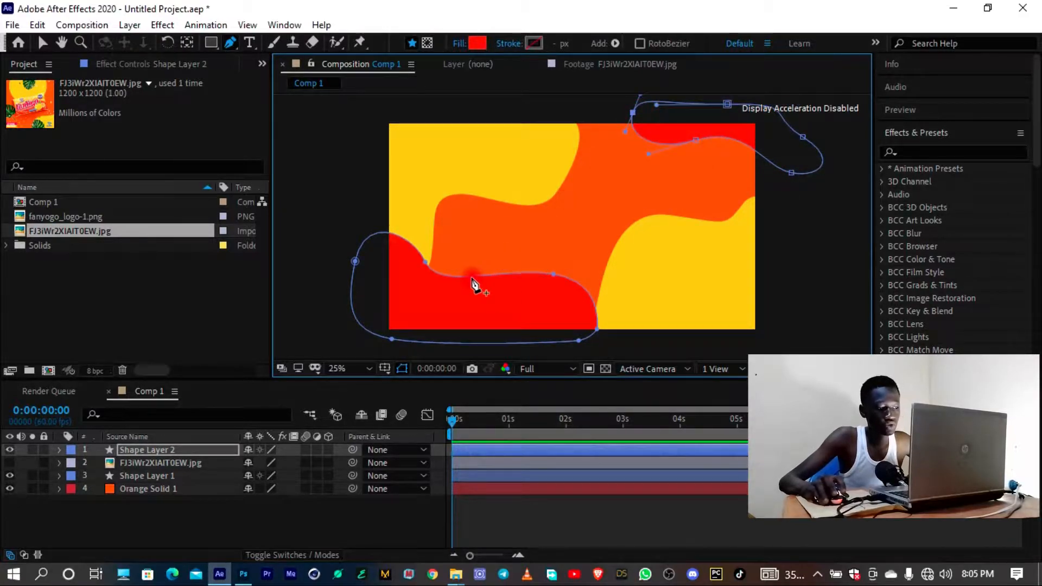
Rename Shape Layer 2 as Reddish Solid
{"action": "left_click", "coordinate": [186, 451]}
{"action": "key", "text": "Return"}
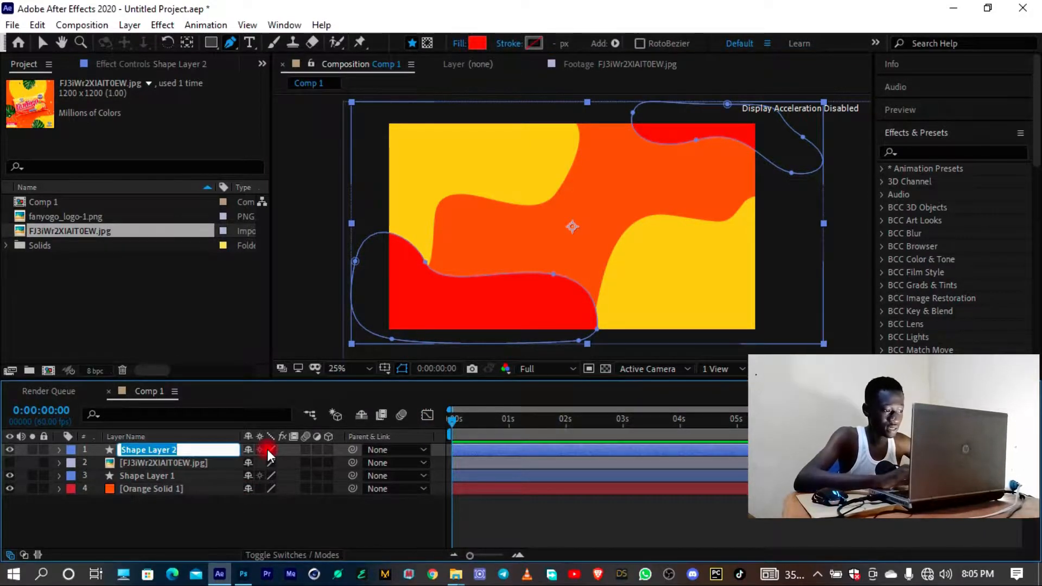
{"action": "type", "text": "Reddish S"}
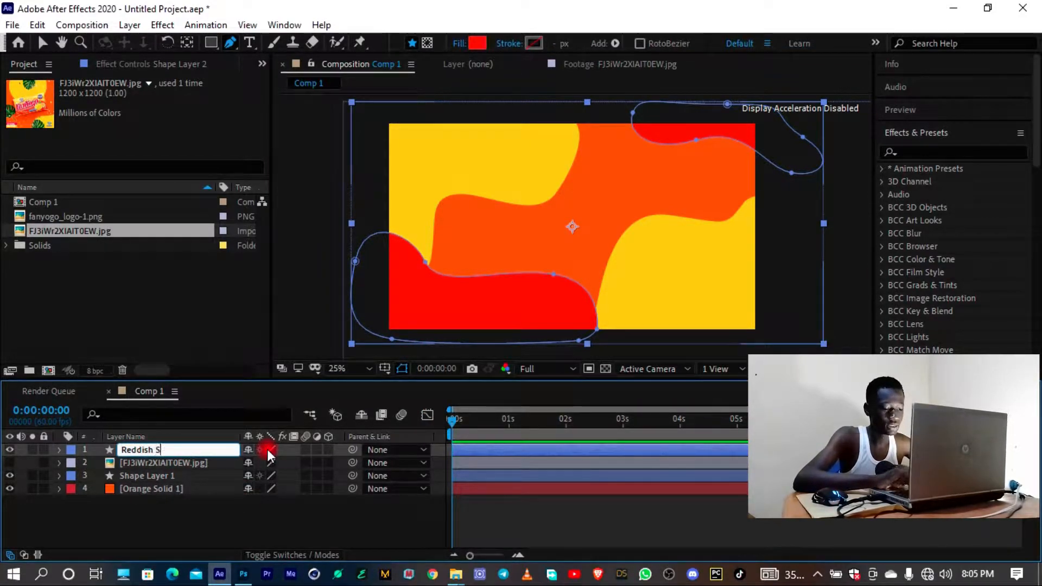
{"action": "type", "text": "olid"}
{"action": "key", "text": "Return"}
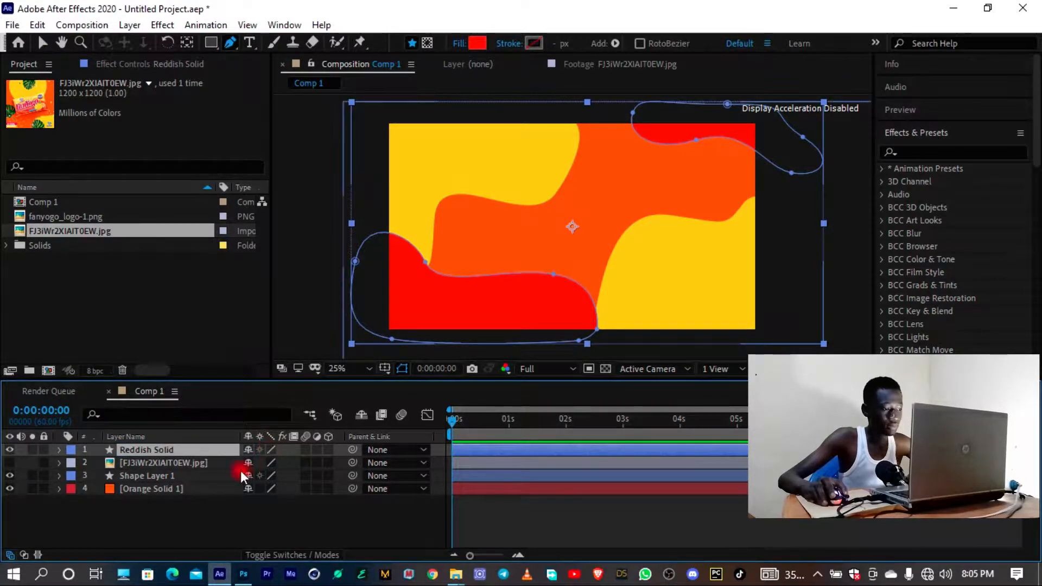
Delete the reference image layer from Comp 1 and move Reddish Solid beneath Shape Layer 1
{"action": "left_click", "coordinate": [199, 467]}
{"action": "key", "text": "Delete"}
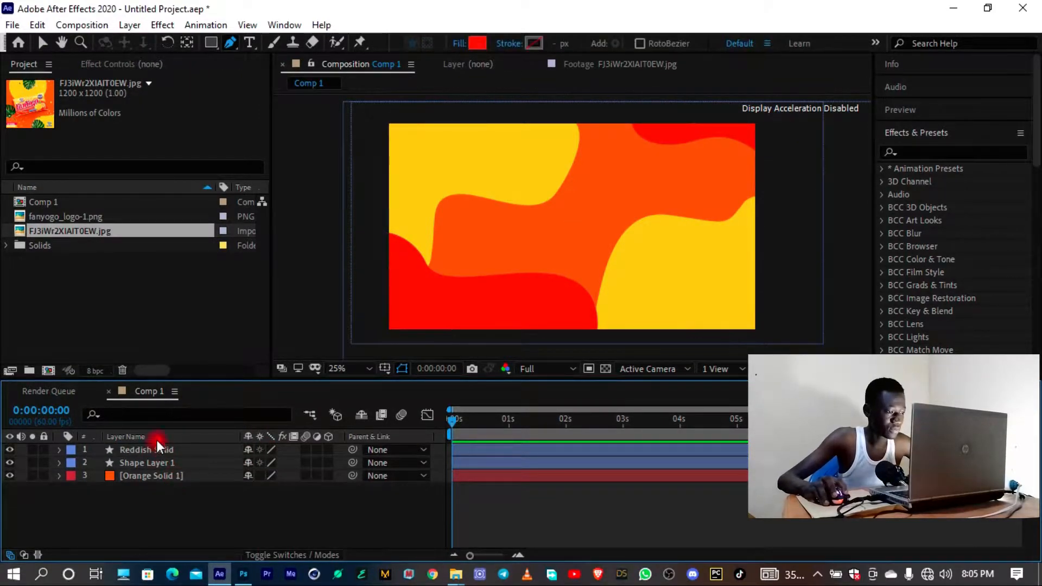
{"action": "left_click_drag", "start_coordinate": [167, 448], "coordinate": [167, 467]}
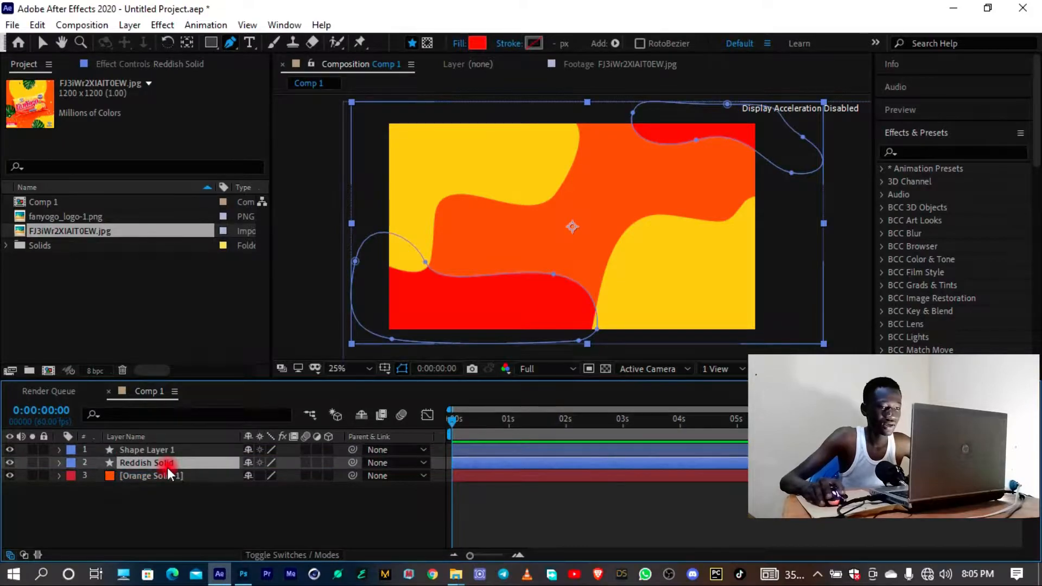
Reshape the Reddish Solid waves, lowering the lower-left shape's upper edge, extending its lower-right end and raising the upper-right shape's inner point
{"action": "left_click", "coordinate": [167, 450]}
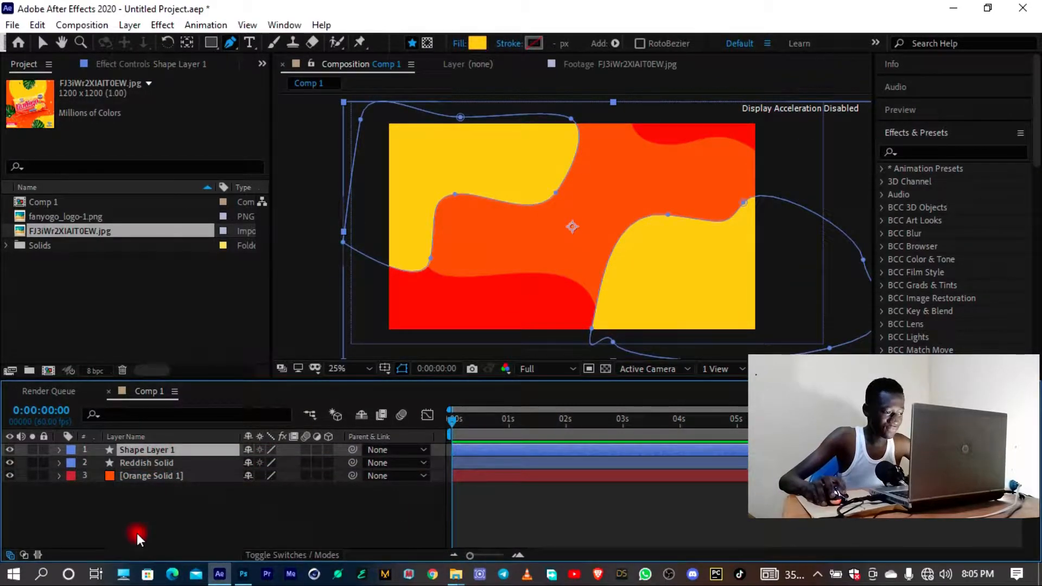
{"action": "scroll", "coordinate": [545, 239], "scroll_direction": "up", "scroll_amount": 4}
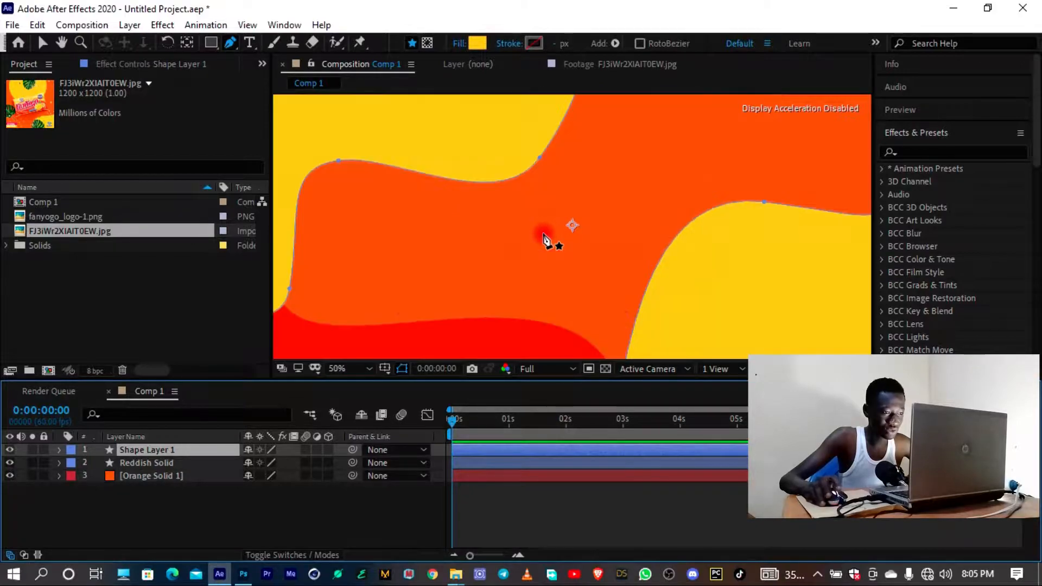
{"action": "scroll", "coordinate": [544, 239], "scroll_direction": "down", "scroll_amount": 3}
{"action": "left_click", "coordinate": [179, 463]}
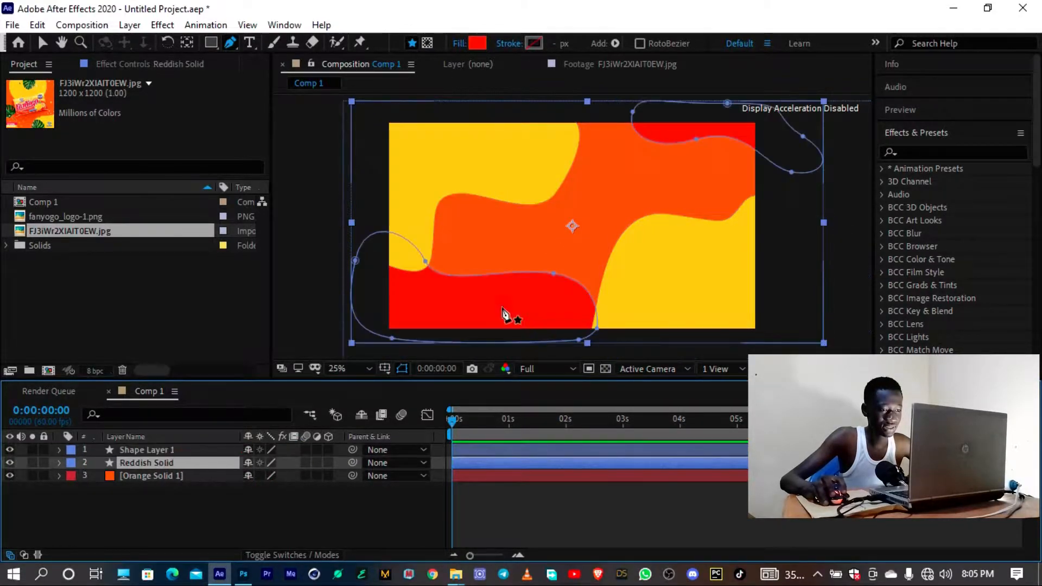
{"action": "left_click_drag", "start_coordinate": [552, 271], "coordinate": [558, 290]}
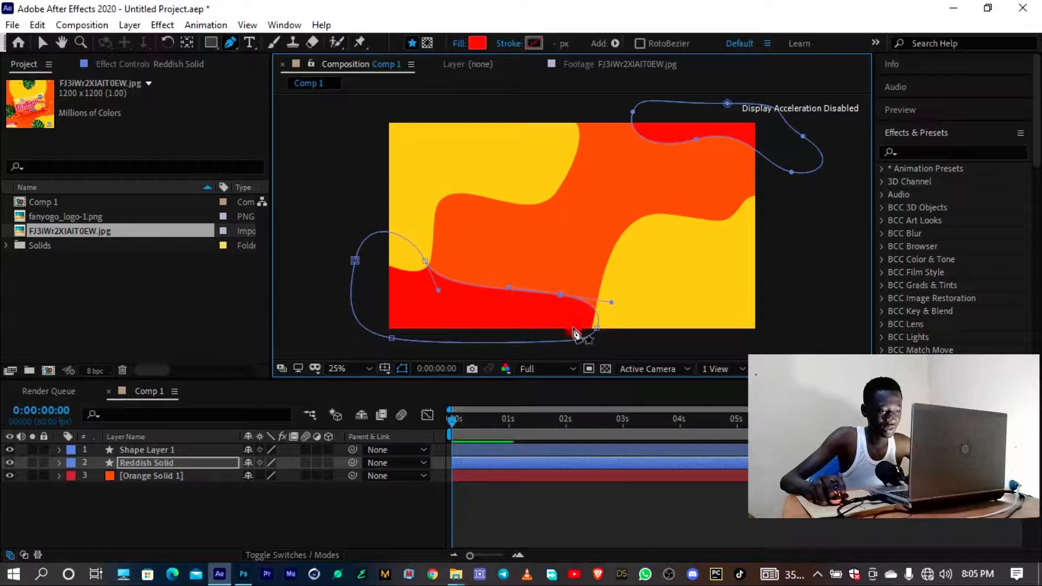
{"action": "left_click_drag", "start_coordinate": [597, 329], "coordinate": [564, 368]}
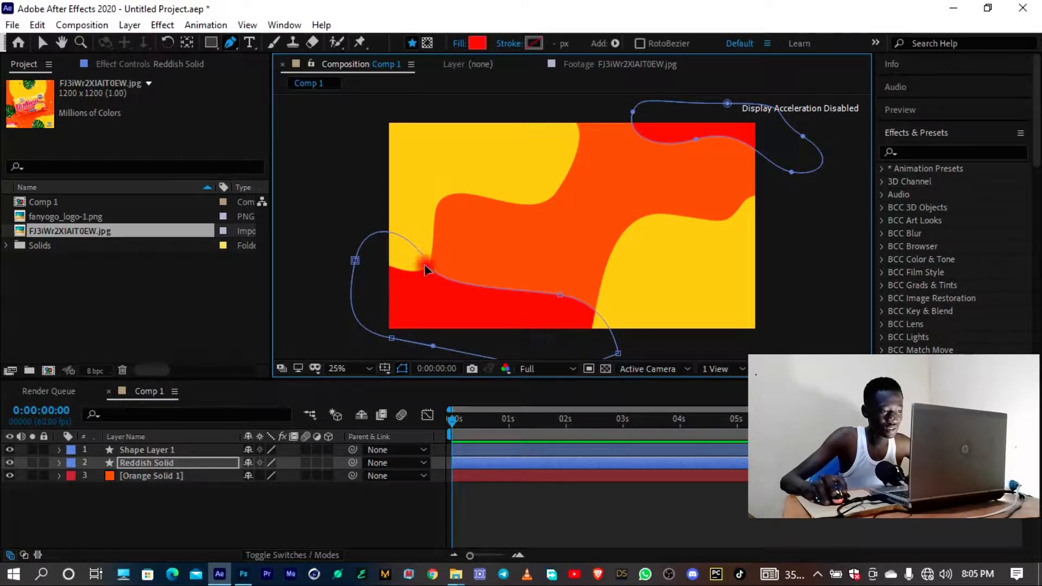
{"action": "left_click_drag", "start_coordinate": [425, 262], "coordinate": [425, 284]}
{"action": "left_click_drag", "start_coordinate": [558, 295], "coordinate": [551, 302]}
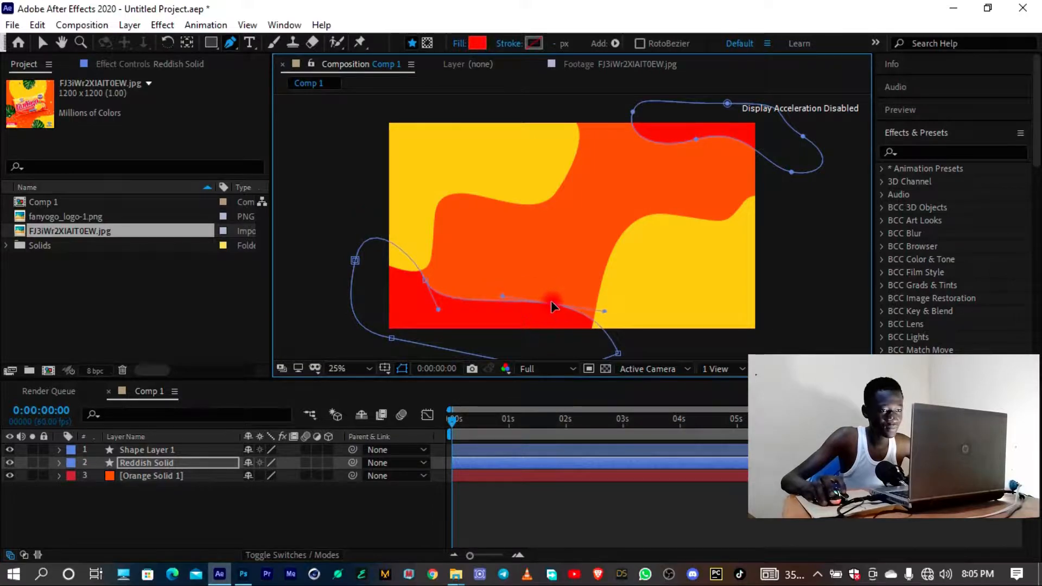
{"action": "mouse_move", "coordinate": [633, 112]}
{"action": "left_mouse_down"}
{"action": "mouse_move", "coordinate": [624, 104]}
{"action": "mouse_move", "coordinate": [632, 104]}
{"action": "left_mouse_up"}
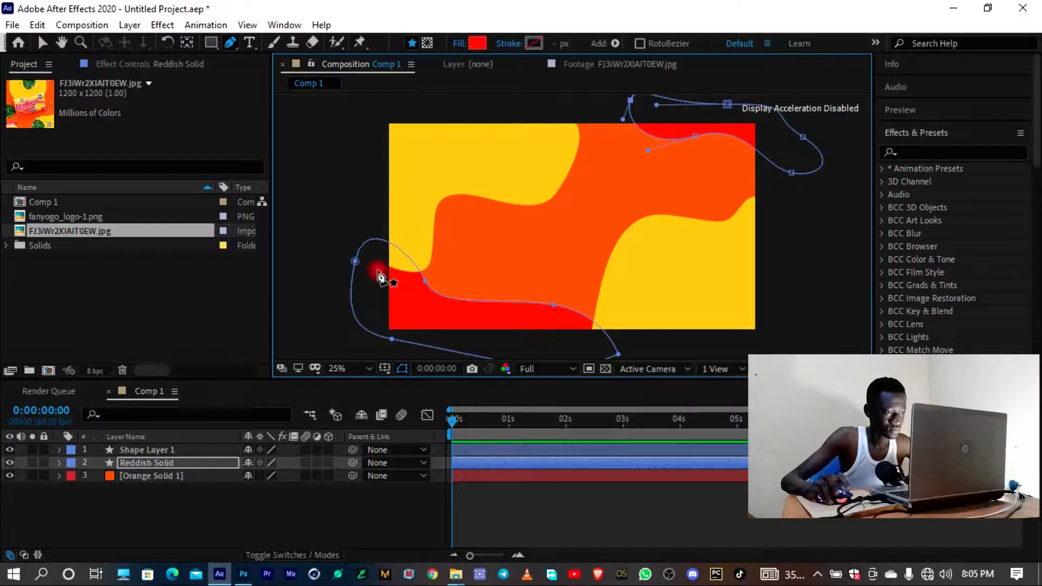
Examine the whole wavy background at different magnifications with nothing selected
{"action": "key", "text": "v"}
{"action": "key", "text": "comma"}
{"action": "key", "text": "comma"}
{"action": "key", "text": "comma"}
{"action": "key", "text": "comma"}
{"action": "key", "text": "comma"}
{"action": "key", "text": "comma"}
{"action": "key", "text": "period"}
{"action": "key", "text": "period"}
{"action": "key", "text": "period"}
{"action": "key", "text": "period"}
{"action": "key", "text": "period"}
{"action": "key", "text": "period"}
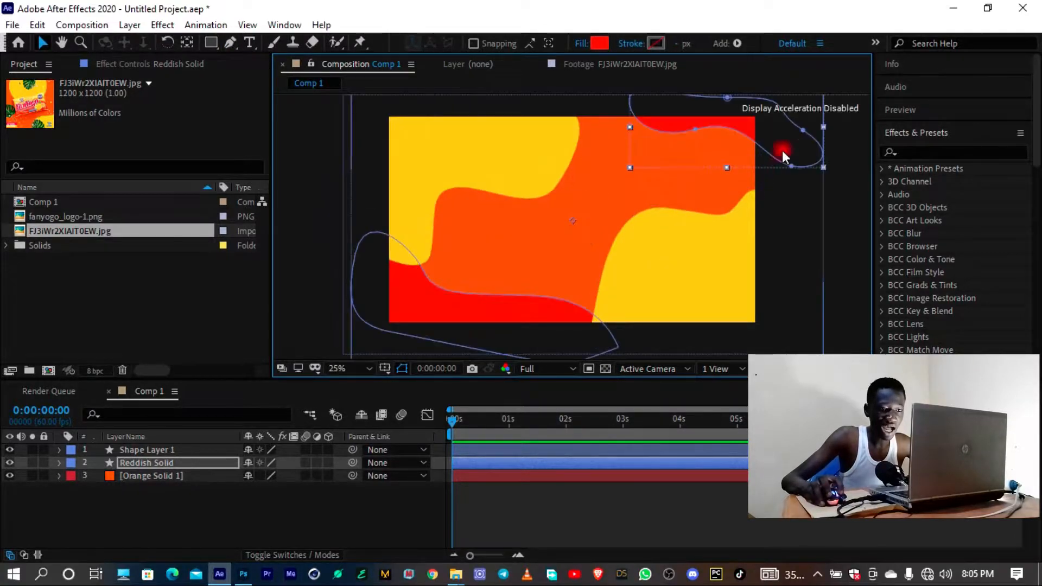
{"action": "left_click", "coordinate": [791, 232]}
{"action": "key", "text": "comma"}
{"action": "key", "text": "period"}
{"action": "left_click", "coordinate": [284, 164]}
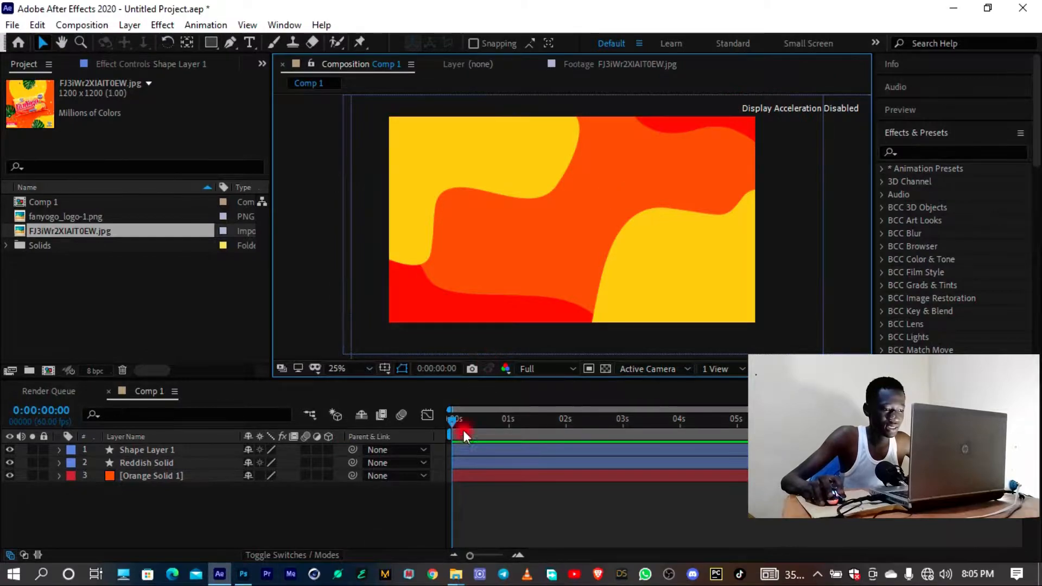
Apply the Wave Warp distortion effect to Shape Layer 1
{"action": "left_click", "coordinate": [159, 477]}
{"action": "left_click", "coordinate": [161, 462]}
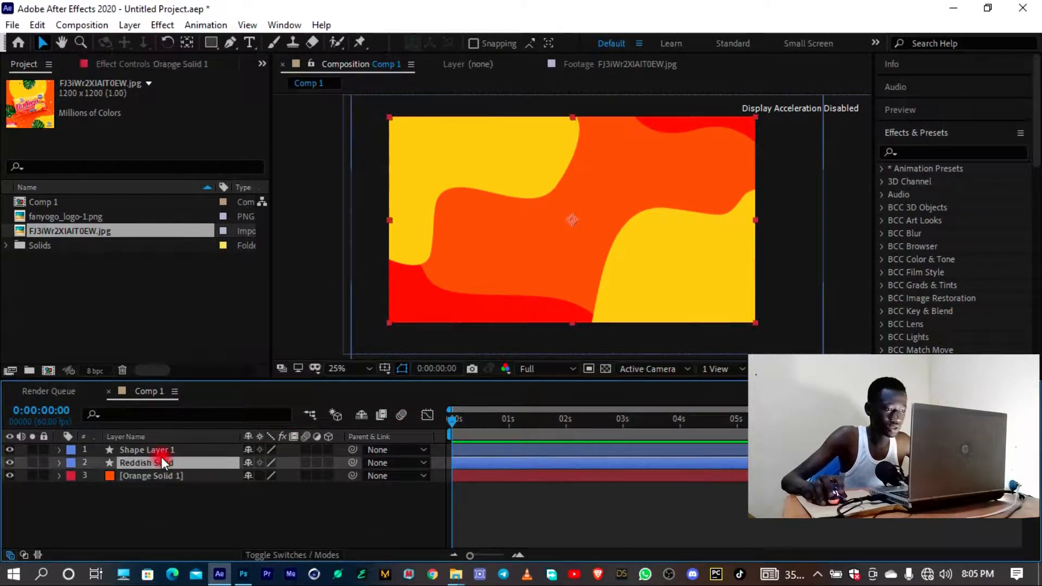
{"action": "left_click", "coordinate": [167, 451]}
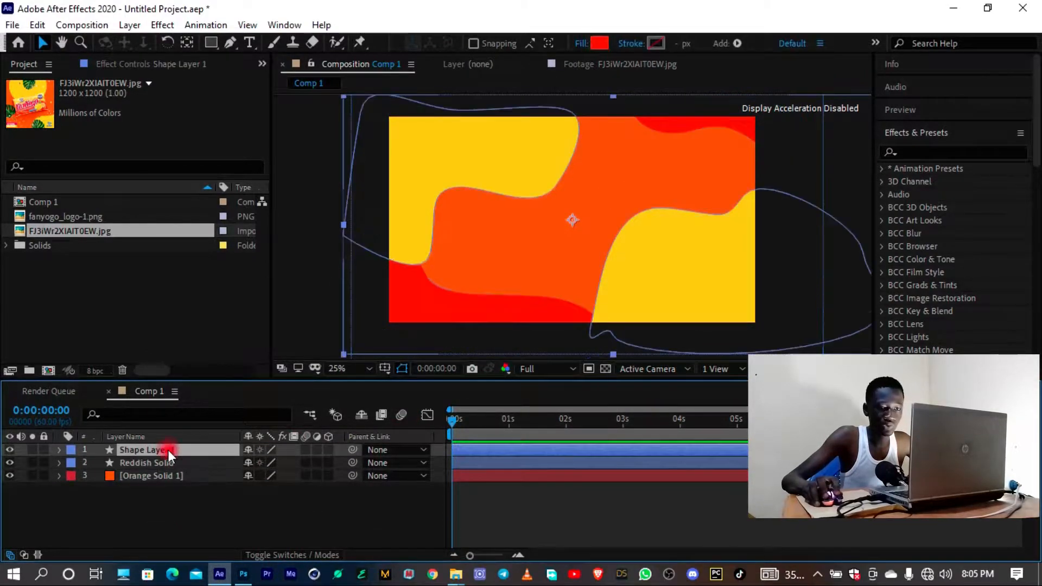
{"action": "left_click", "coordinate": [932, 152]}
{"action": "type", "text": "wave wa"}
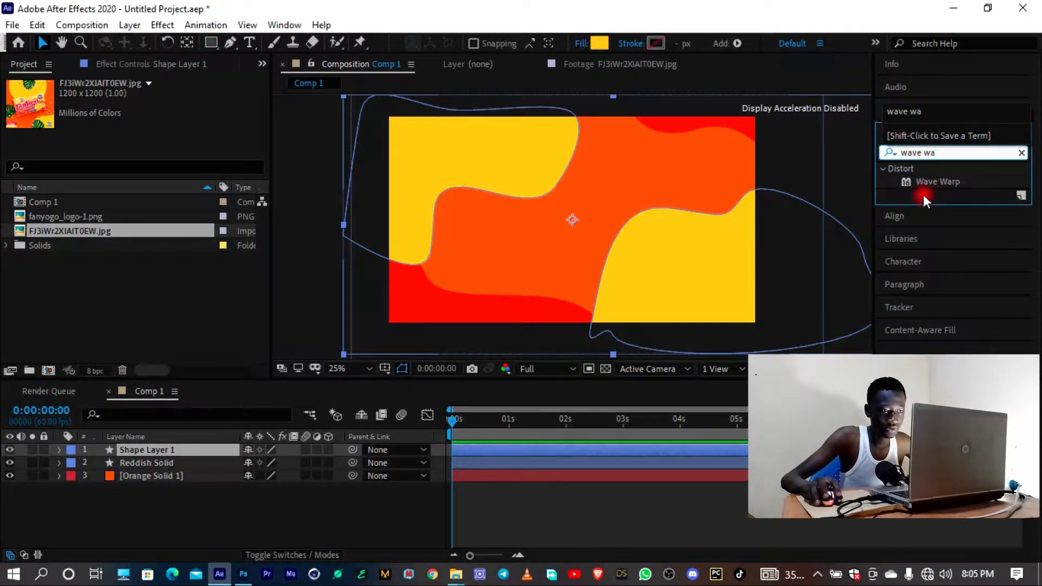
{"action": "left_click_drag", "start_coordinate": [925, 185], "coordinate": [711, 255]}
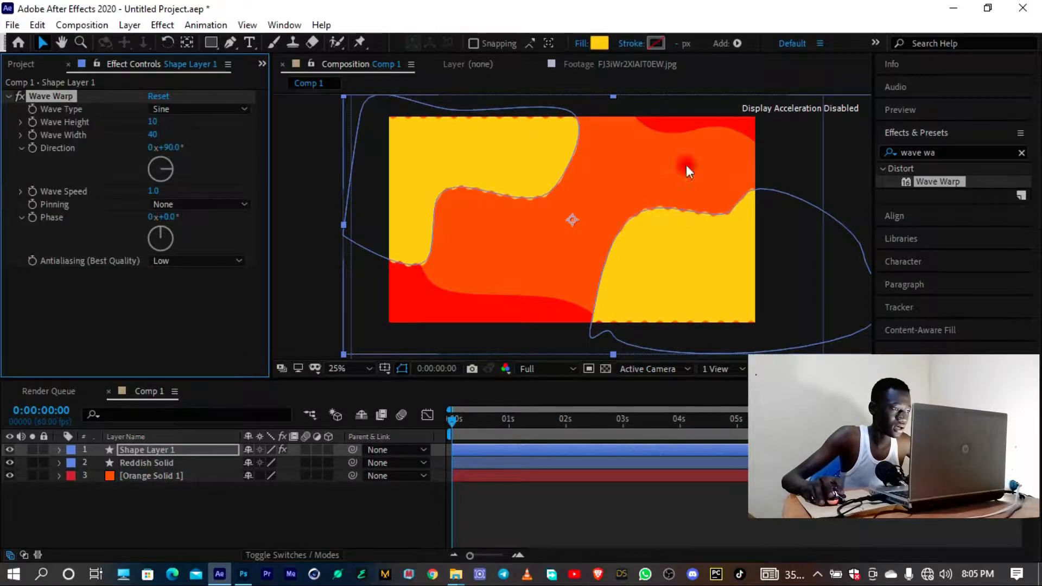
Set the Wave Warp effect's Wave Height to 2, Wave Width to 50 and Direction to 171°
{"action": "mouse_move", "coordinate": [155, 126]}
{"action": "left_mouse_down"}
{"action": "mouse_move", "coordinate": [246, 123]}
{"action": "mouse_move", "coordinate": [151, 121]}
{"action": "left_mouse_up"}
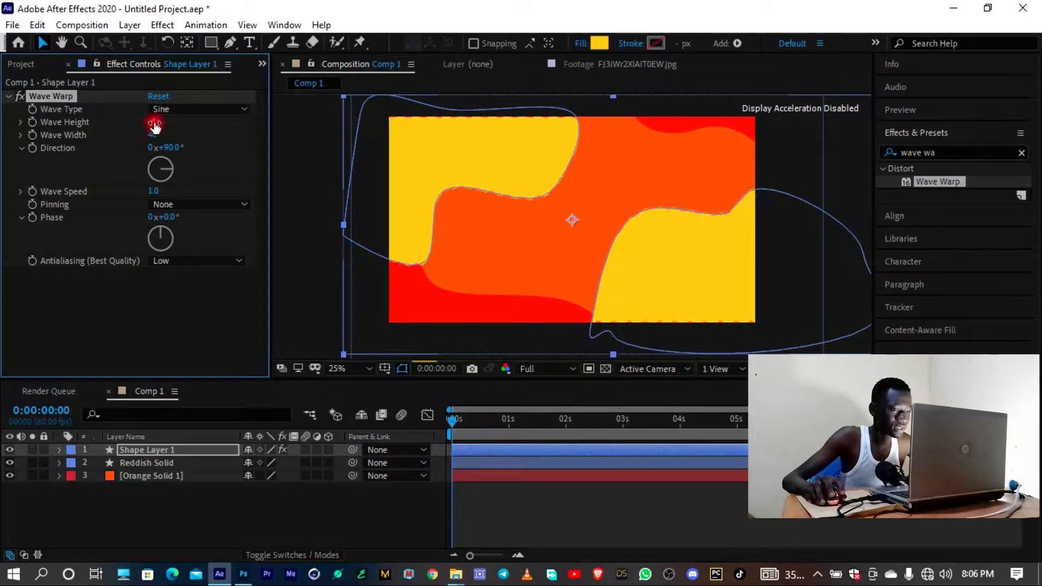
{"action": "left_click", "coordinate": [160, 125]}
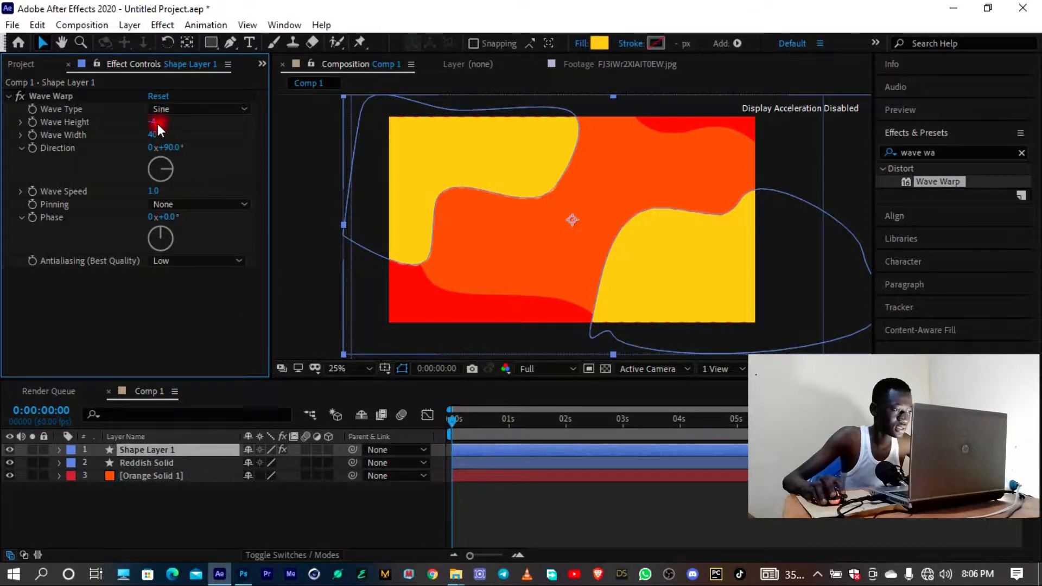
{"action": "left_click", "coordinate": [157, 122]}
{"action": "type", "text": "2"}
{"action": "key", "text": "Return"}
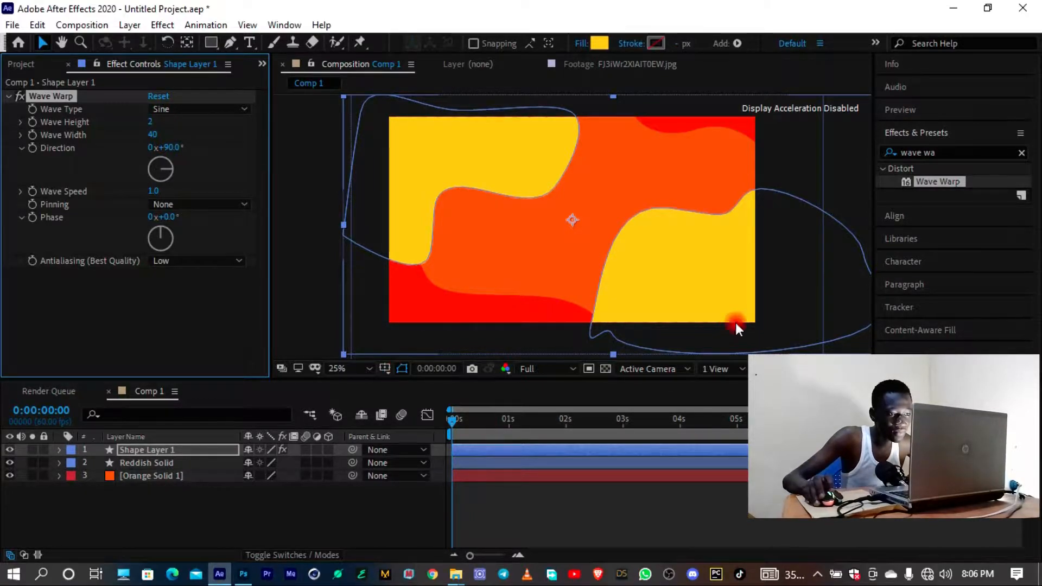
{"action": "scroll", "coordinate": [449, 122], "scroll_direction": "up", "scroll_amount": 2}
{"action": "left_click_drag", "start_coordinate": [153, 142], "coordinate": [239, 136]}
{"action": "left_click_drag", "start_coordinate": [181, 153], "coordinate": [244, 151]}
{"action": "scroll", "coordinate": [400, 290], "scroll_direction": "down", "scroll_amount": 2}
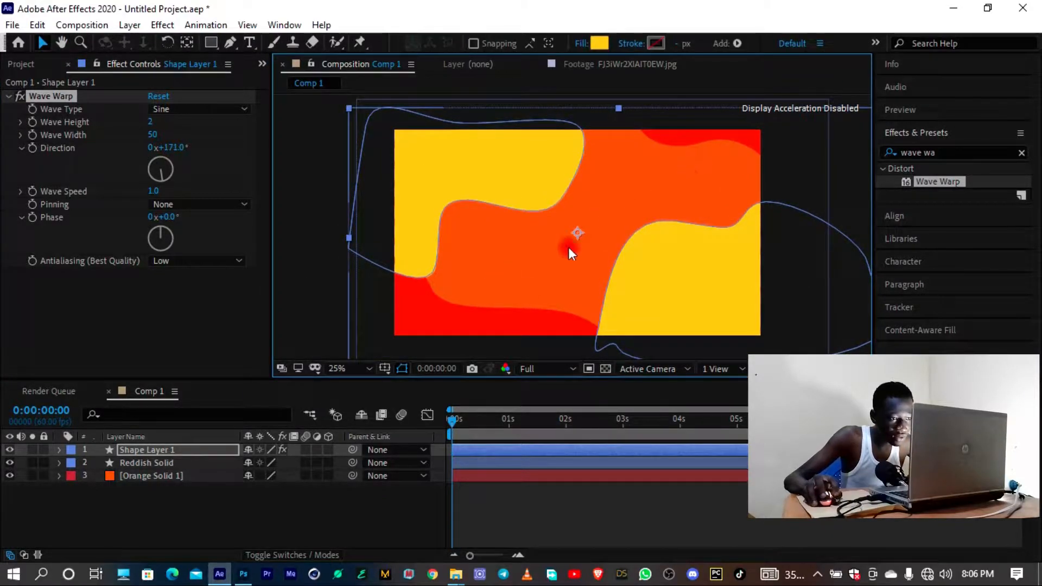
Play back the Wave Warp motion and lower the composition's preview resolution to Quarter
{"action": "left_click", "coordinate": [544, 526]}
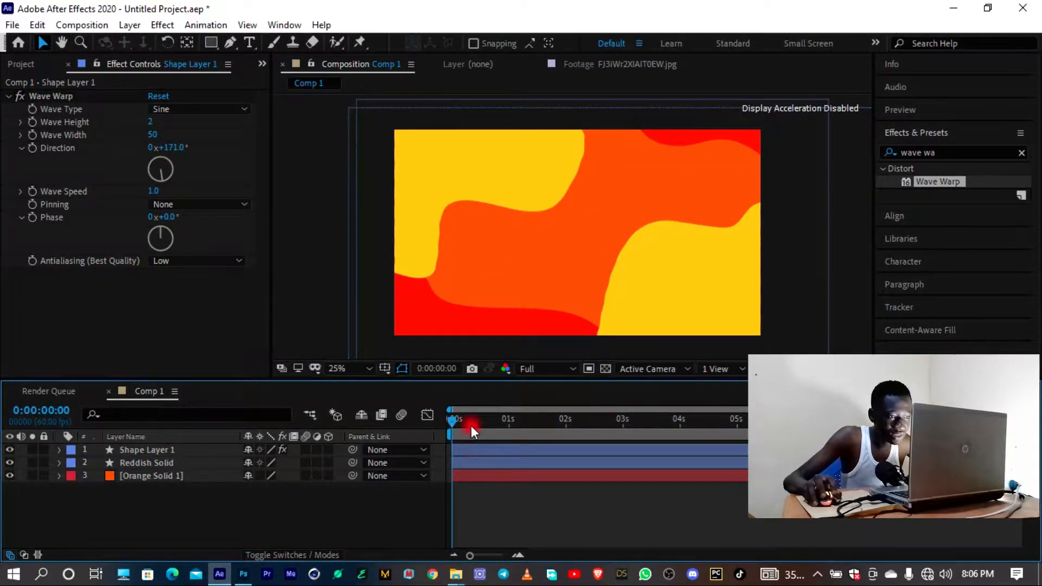
{"action": "key", "text": "space"}
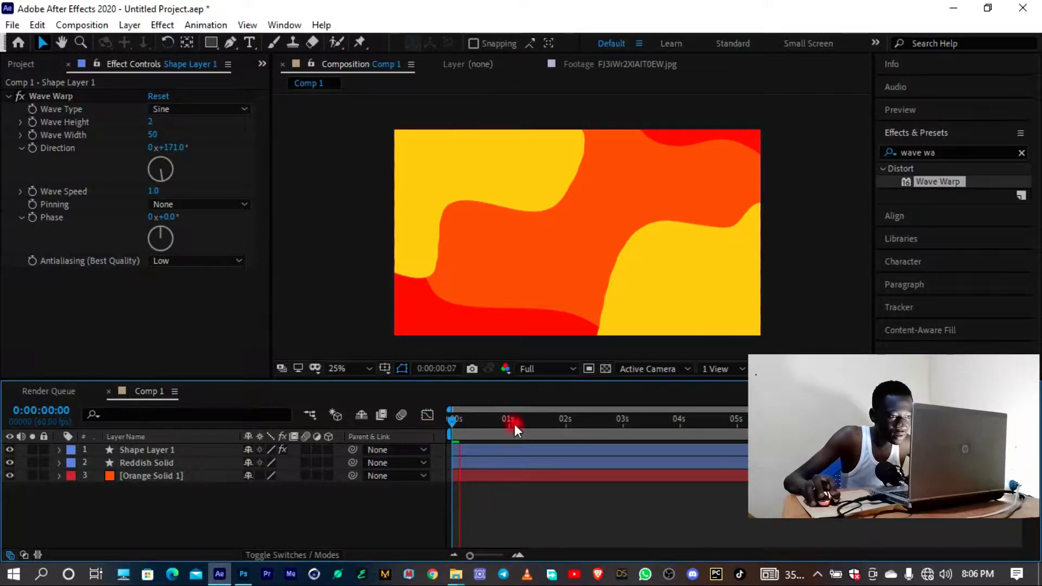
{"action": "left_click", "coordinate": [538, 369]}
{"action": "left_click", "coordinate": [551, 455]}
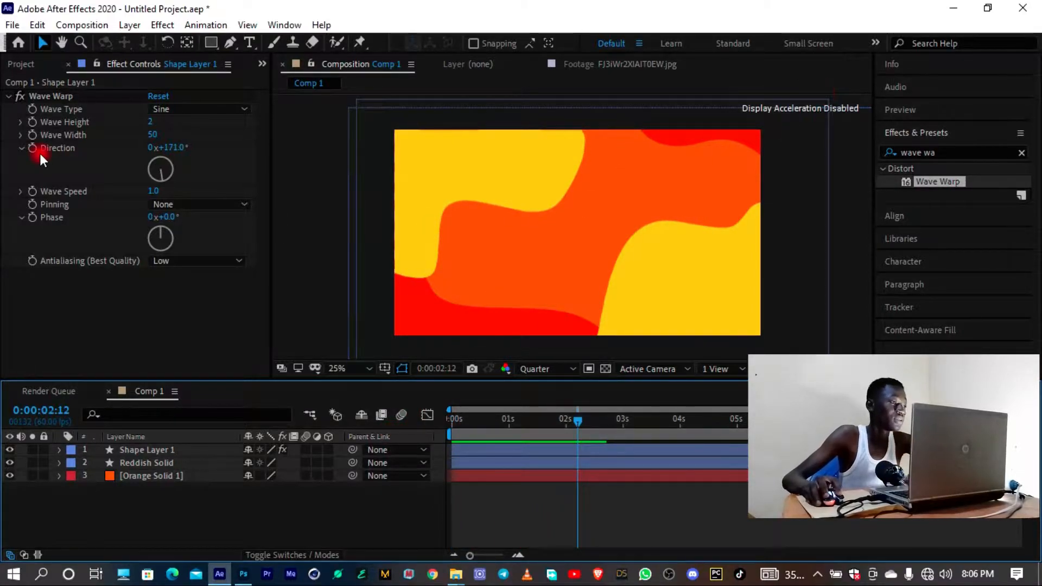
Replace Wave Warp on Shape Layer 1 with the Turbulent Displace effect and set its Size to 119
{"action": "left_click", "coordinate": [75, 96]}
{"action": "key", "text": "Delete"}
{"action": "left_click", "coordinate": [898, 147]}
{"action": "type", "text": "turbul"}
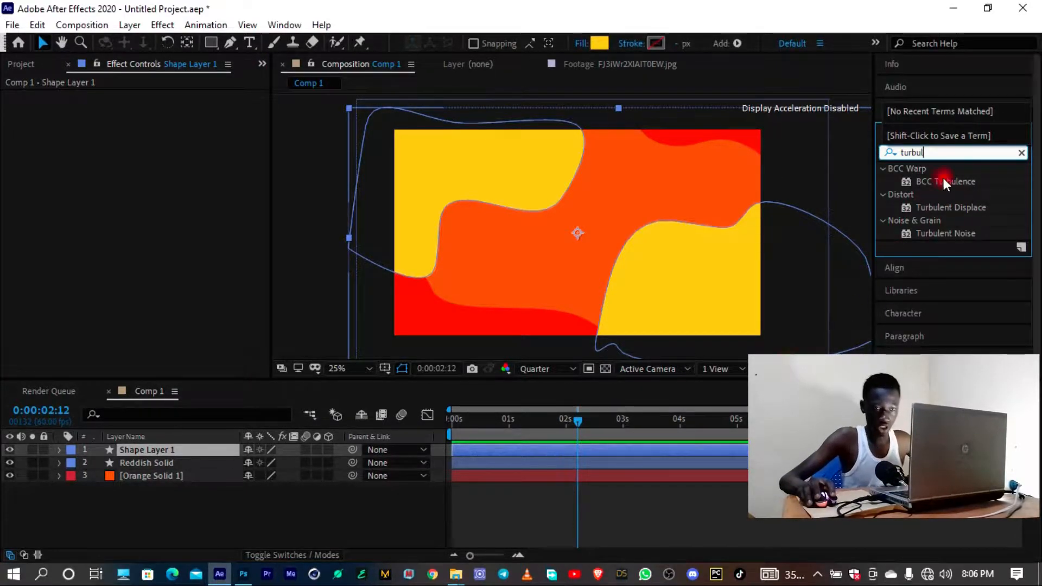
{"action": "left_click", "coordinate": [965, 217]}
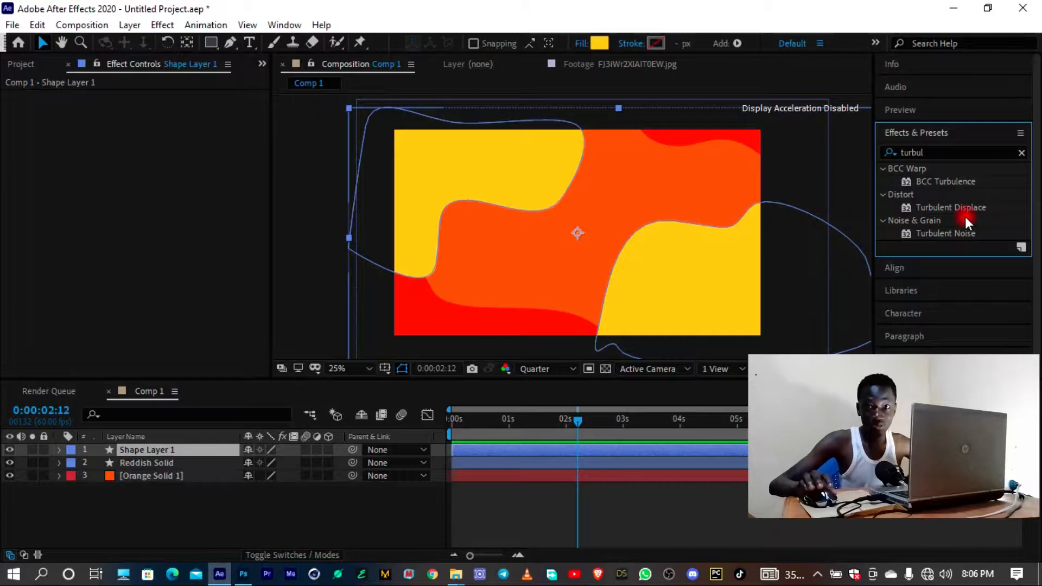
{"action": "left_click_drag", "start_coordinate": [919, 213], "coordinate": [171, 315]}
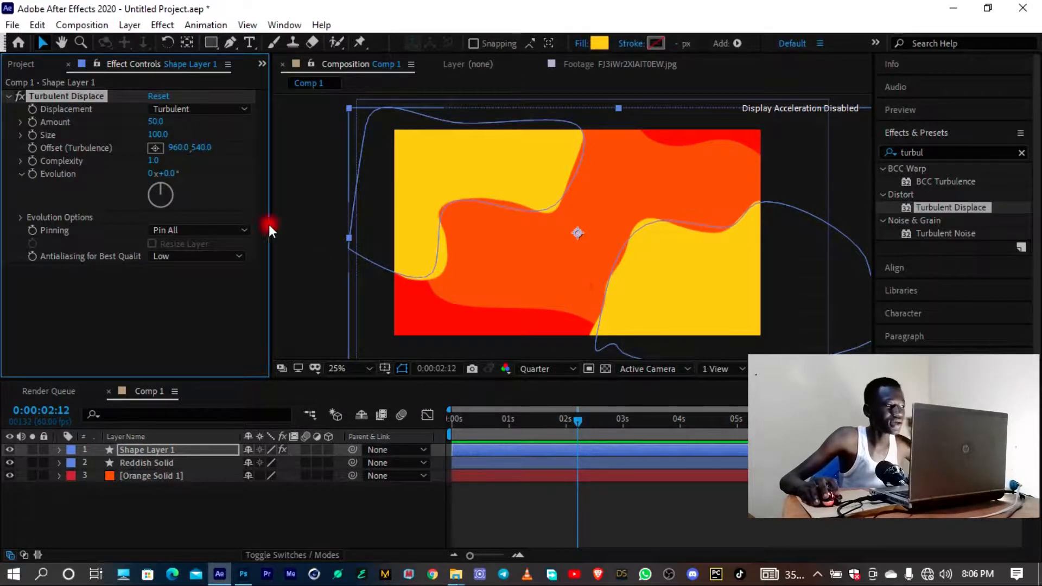
{"action": "left_click_drag", "start_coordinate": [158, 134], "coordinate": [112, 158]}
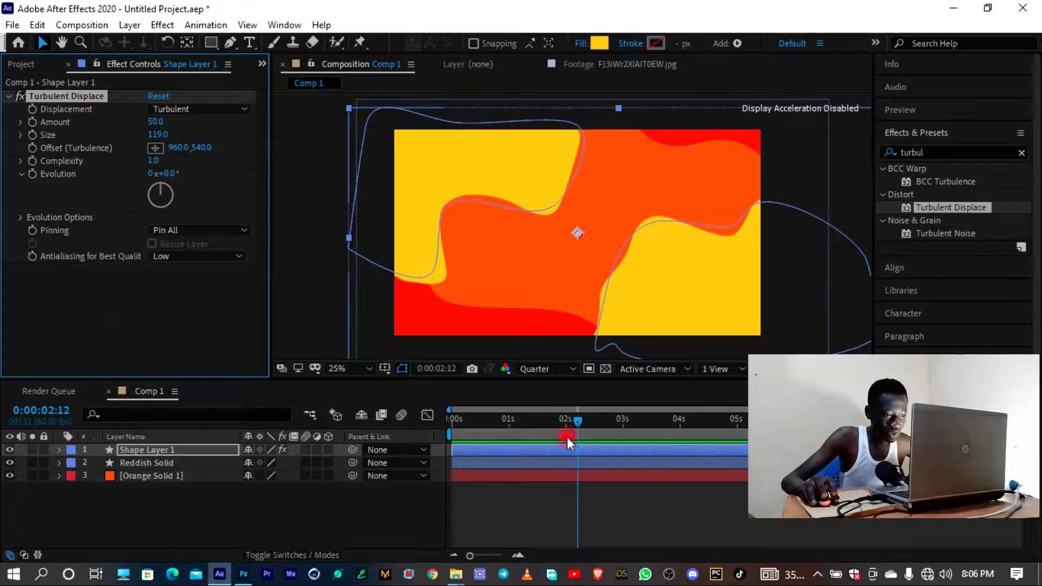
Keyframe Turbulent Displace's Evolution on Shape Layer 1 from 0 at the start to 3 revolutions at 0:00:09:59, and preview the motion
{"action": "left_click_drag", "start_coordinate": [494, 421], "coordinate": [226, 452]}
{"action": "left_click", "coordinate": [32, 174]}
{"action": "left_click", "coordinate": [61, 283]}
{"action": "left_click_drag", "start_coordinate": [660, 421], "coordinate": [1041, 411]}
{"action": "left_click", "coordinate": [146, 174]}
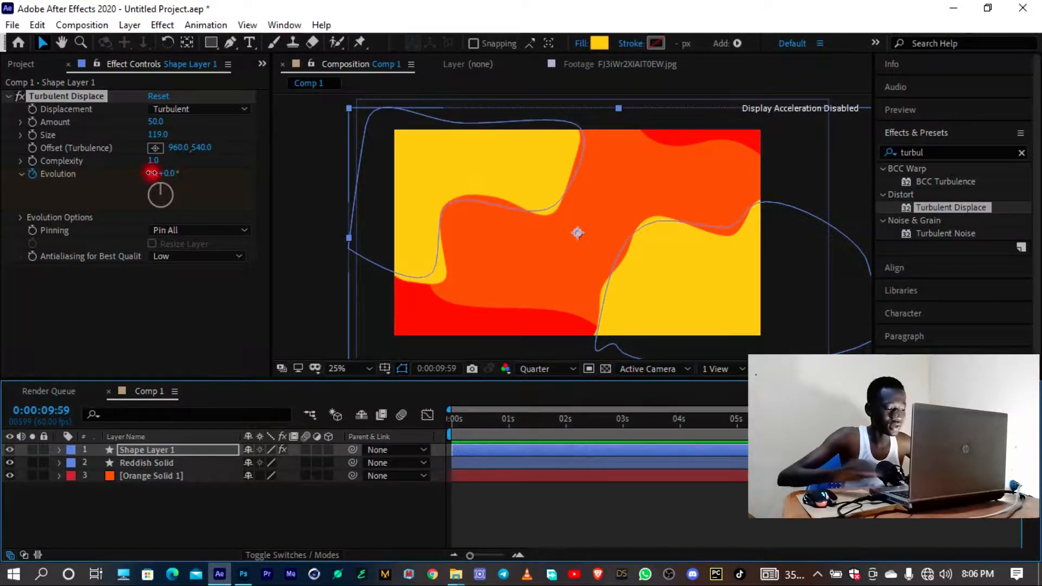
{"action": "type", "text": "4"}
{"action": "type", "text": "3"}
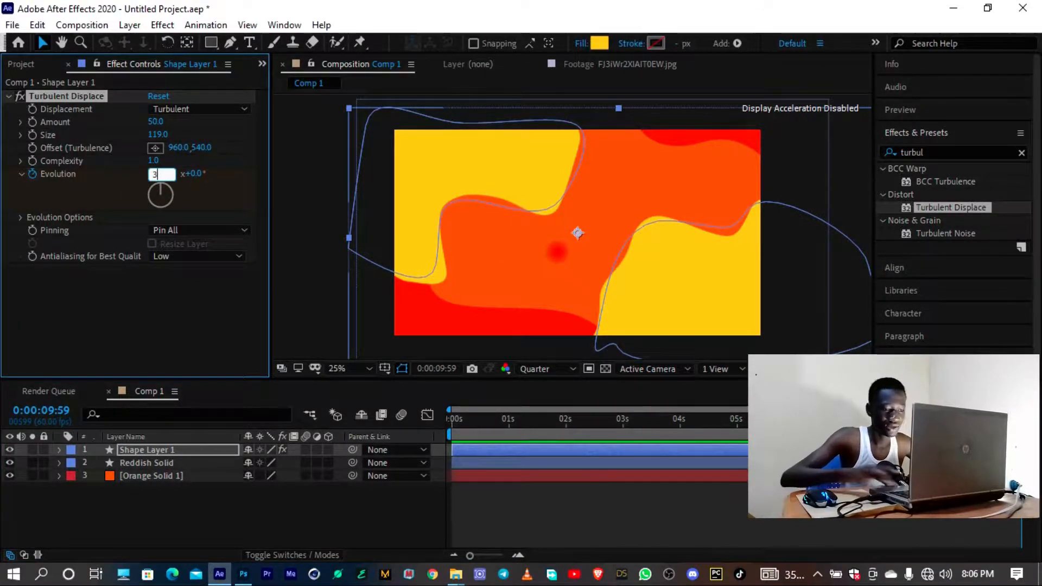
{"action": "key", "text": "Return"}
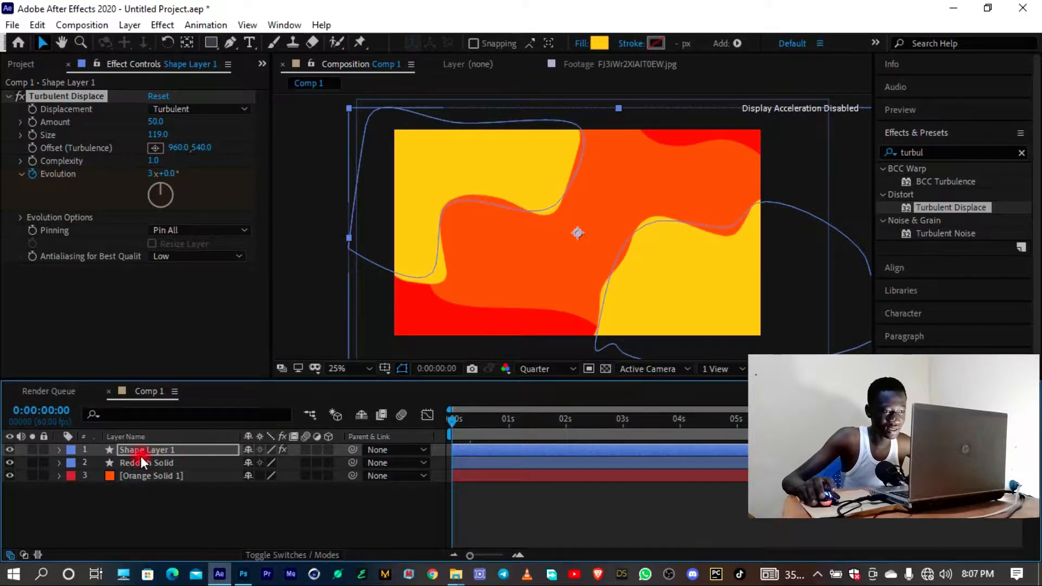
{"action": "key", "text": "space"}
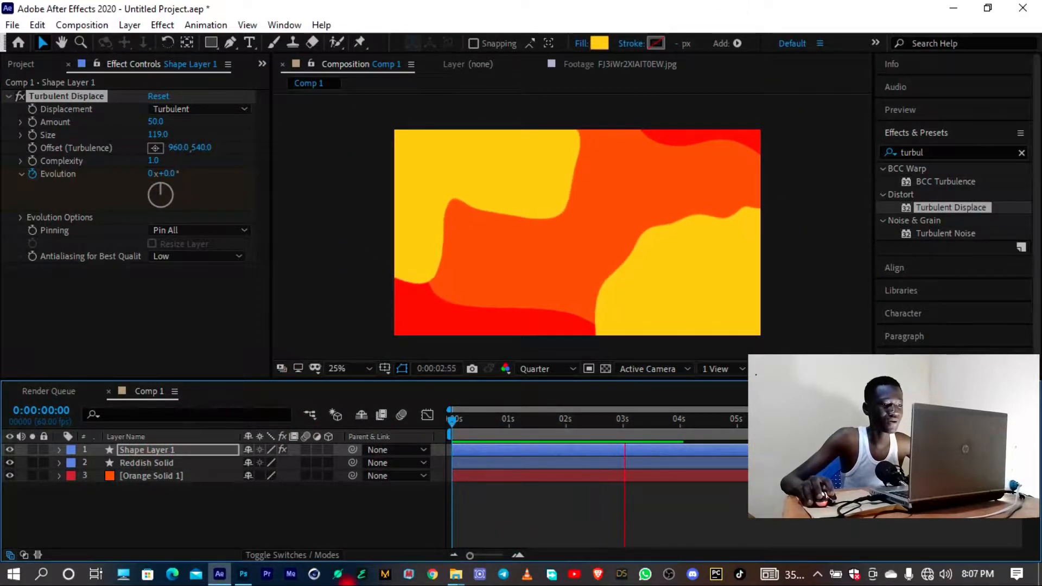
{"action": "key", "text": "space"}
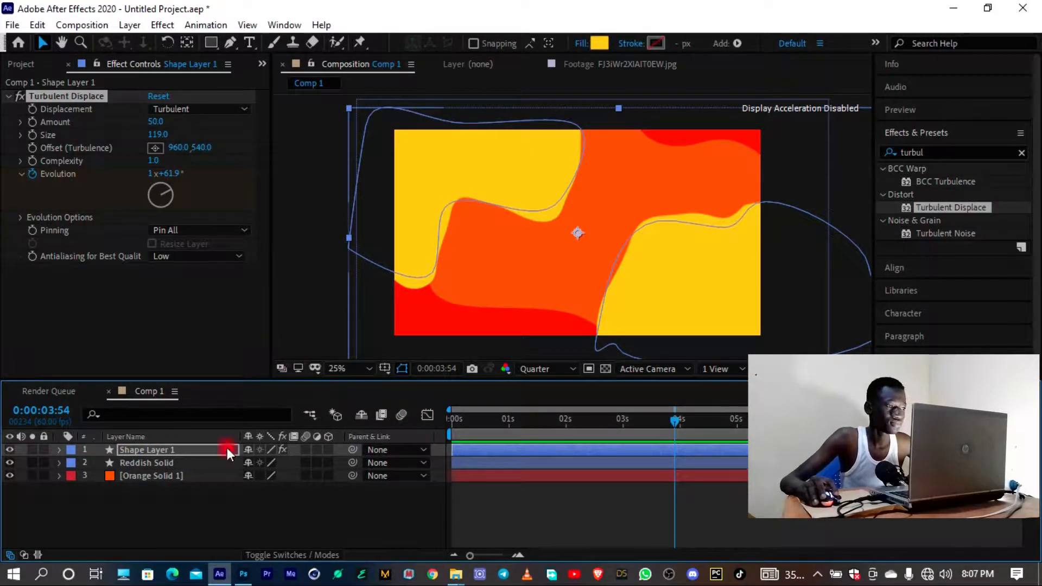
Copy the Turbulent Displace effect from Shape Layer 1 onto Reddish Solid, setting its Size to 90 and Amount to 40
{"action": "left_click", "coordinate": [64, 96]}
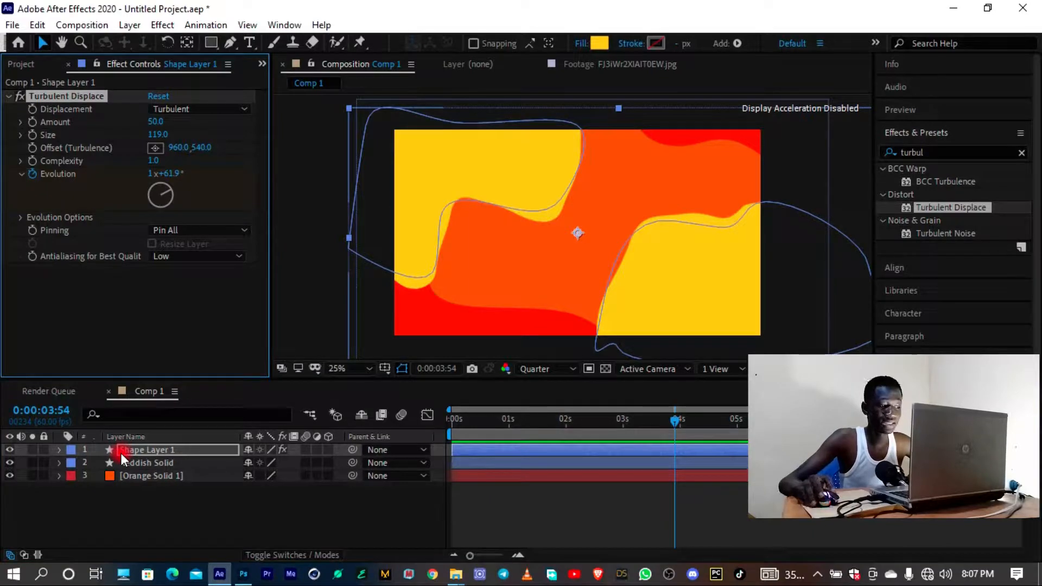
{"action": "left_click", "coordinate": [148, 463]}
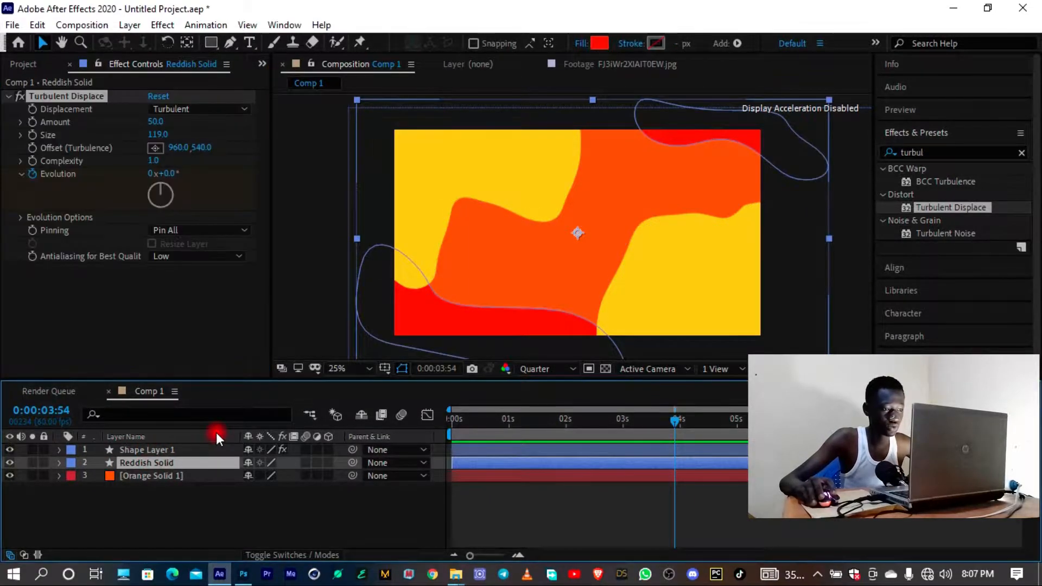
{"action": "left_click", "coordinate": [161, 134]}
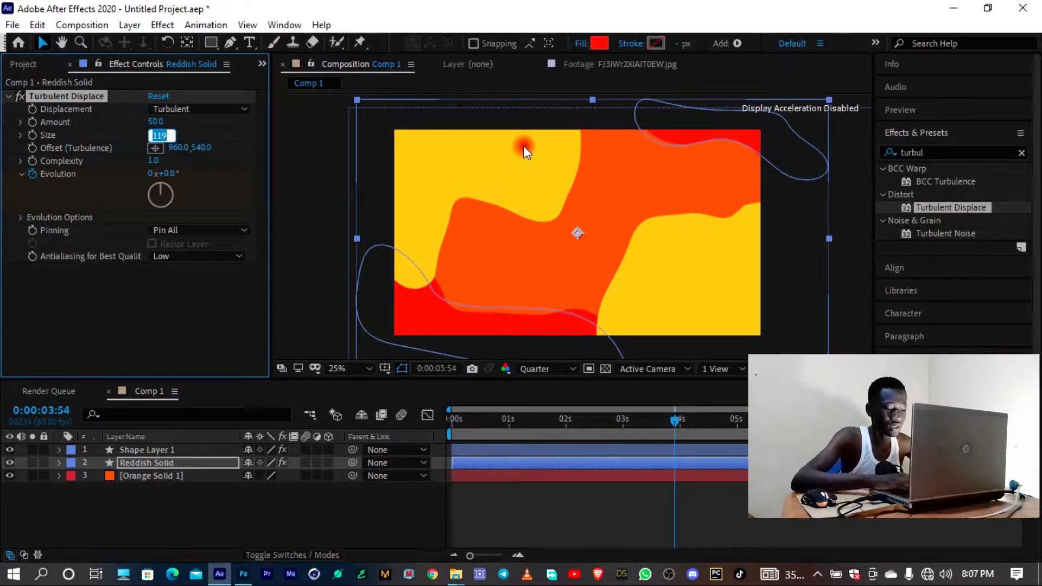
{"action": "type", "text": "9"}
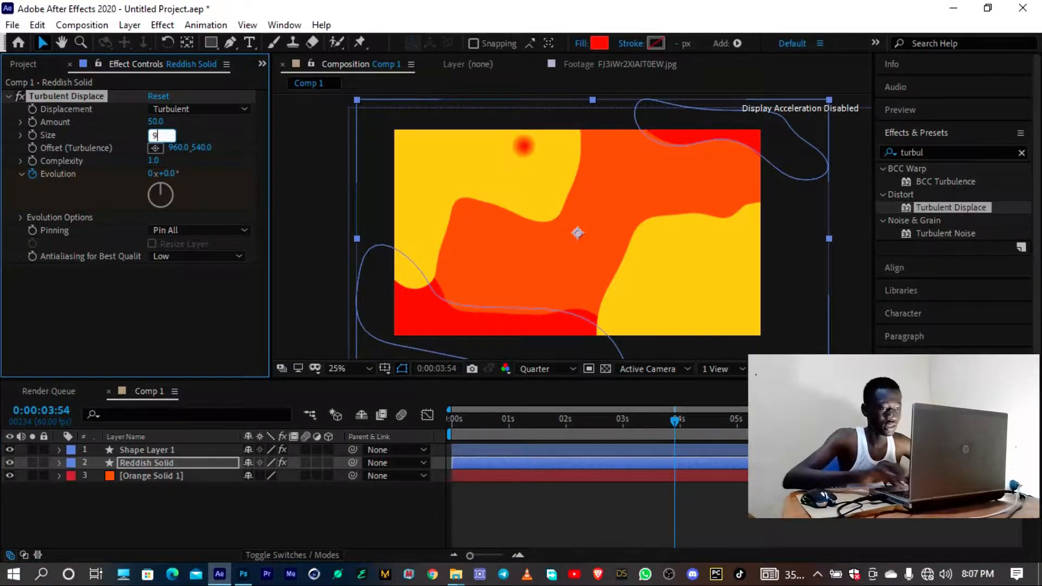
{"action": "type", "text": "0"}
{"action": "key", "text": "Return"}
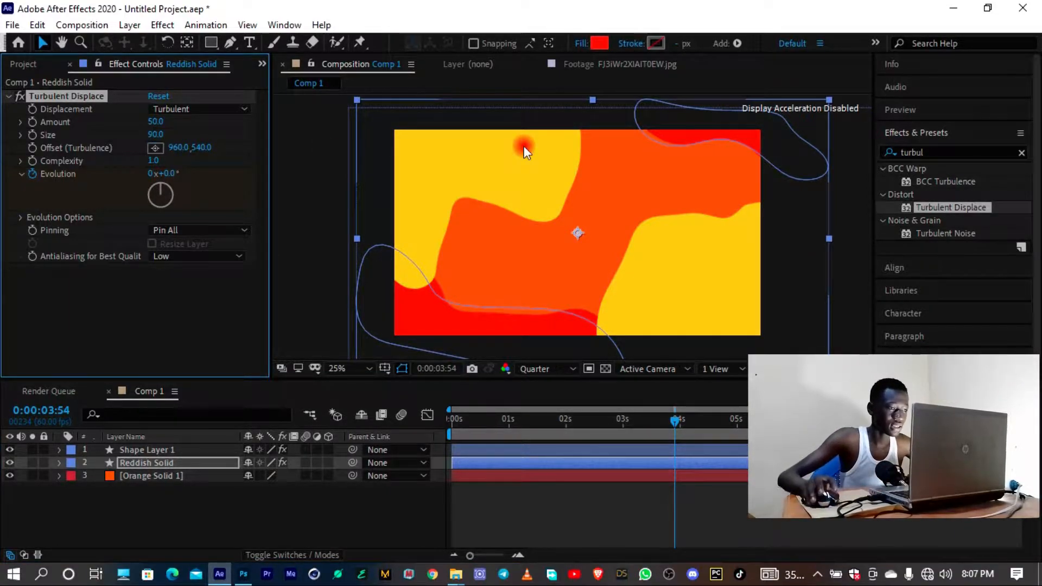
{"action": "left_click", "coordinate": [155, 122]}
{"action": "type", "text": "40"}
{"action": "key", "text": "Return"}
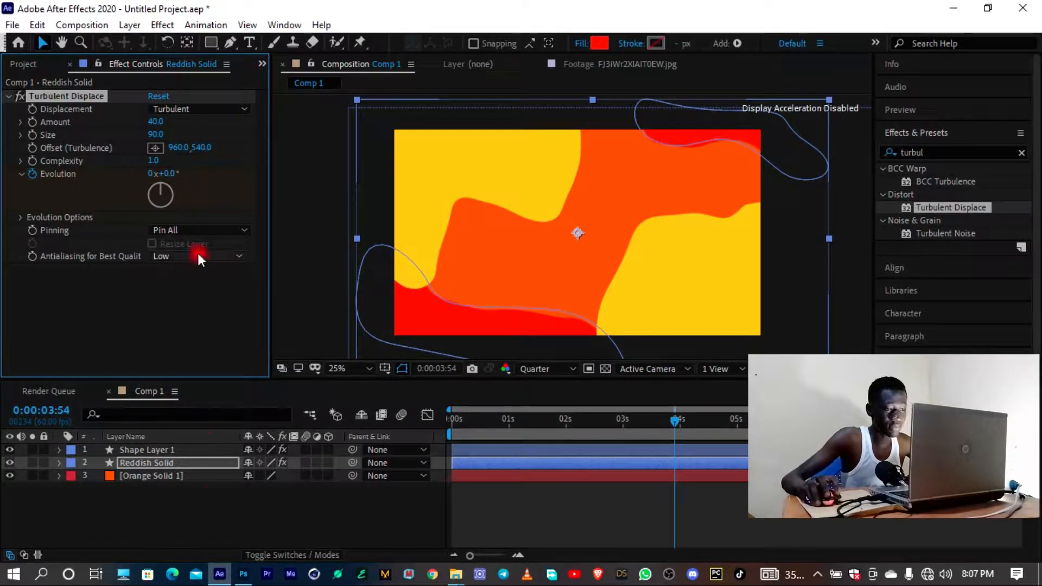
{"action": "left_click", "coordinate": [211, 549]}
{"action": "scroll", "coordinate": [530, 251], "scroll_direction": "down", "scroll_amount": 1}
{"action": "left_click", "coordinate": [347, 237]}
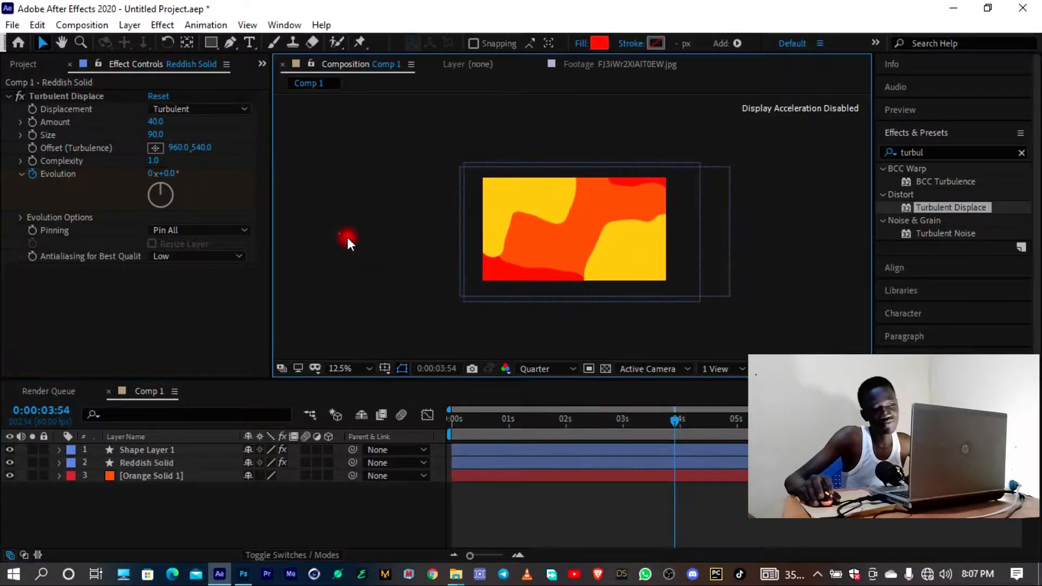
{"action": "scroll", "coordinate": [594, 245], "scroll_direction": "up", "scroll_amount": 1}
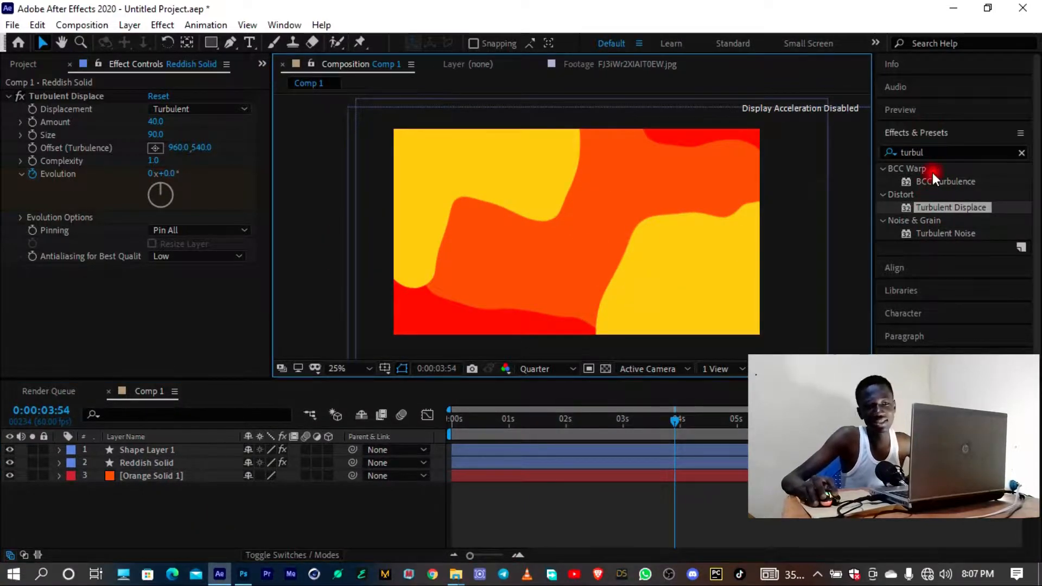
Try a Gaussian Blur with Blurriness 216.8 on Shape Layer 1 and remove the effect again
{"action": "left_click", "coordinate": [933, 152]}
{"action": "type", "text": "gaussia"}
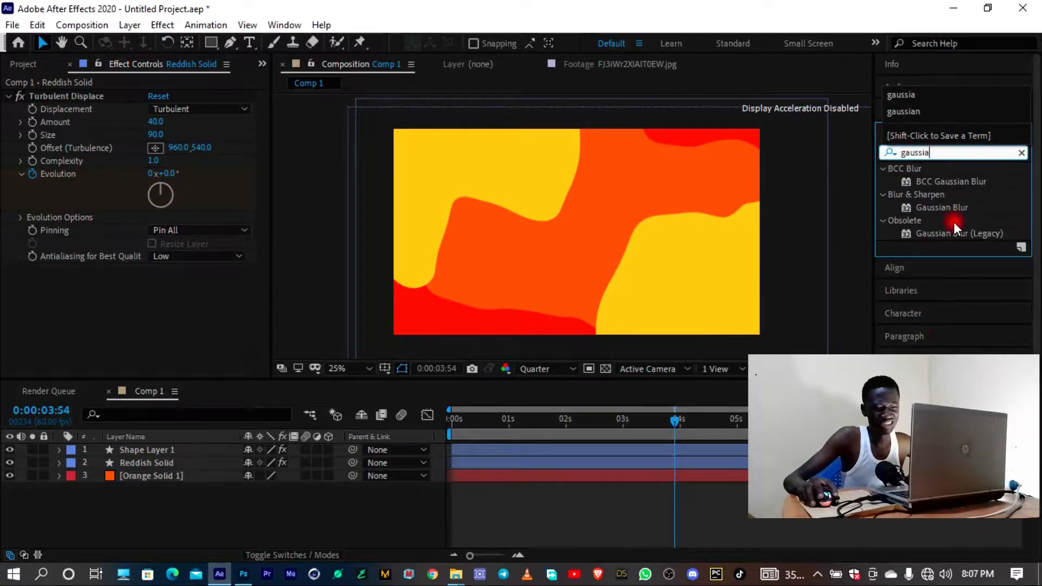
{"action": "left_click_drag", "start_coordinate": [945, 208], "coordinate": [155, 451]}
{"action": "left_click_drag", "start_coordinate": [151, 282], "coordinate": [1037, 323]}
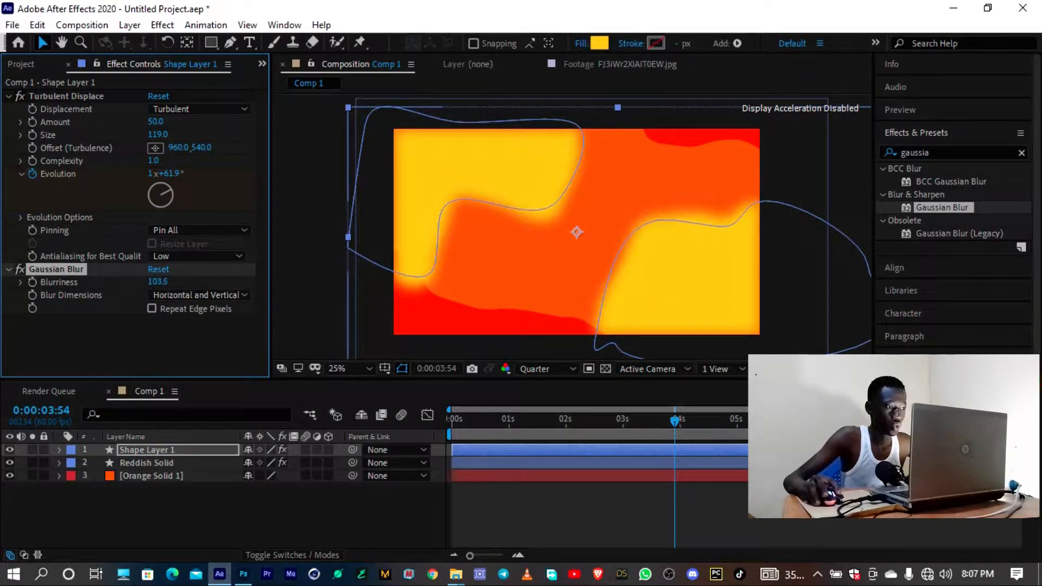
{"action": "left_click_drag", "start_coordinate": [158, 282], "coordinate": [1038, 322]}
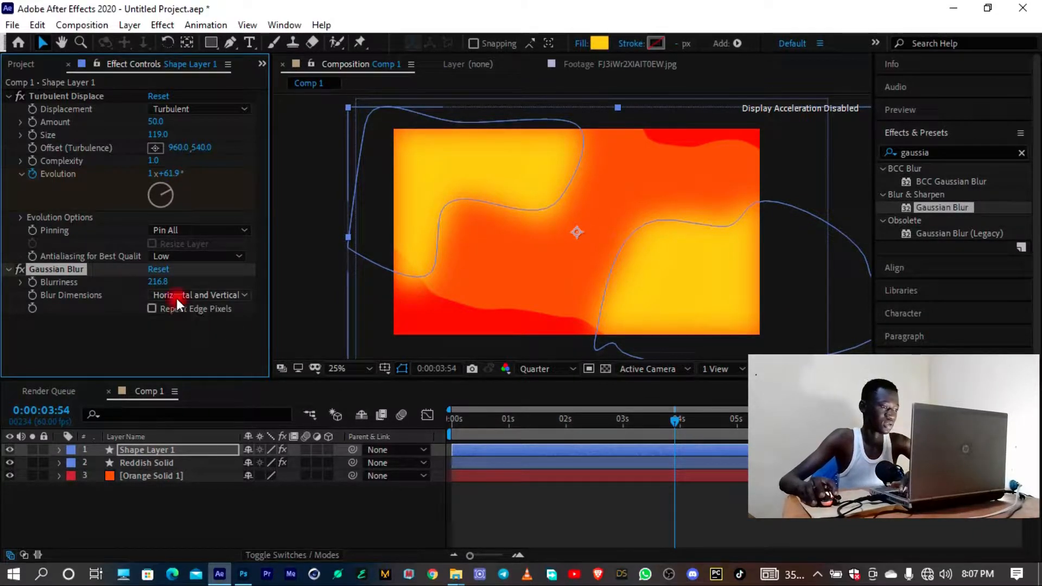
{"action": "key", "text": "Delete"}
{"action": "key", "text": "comma"}
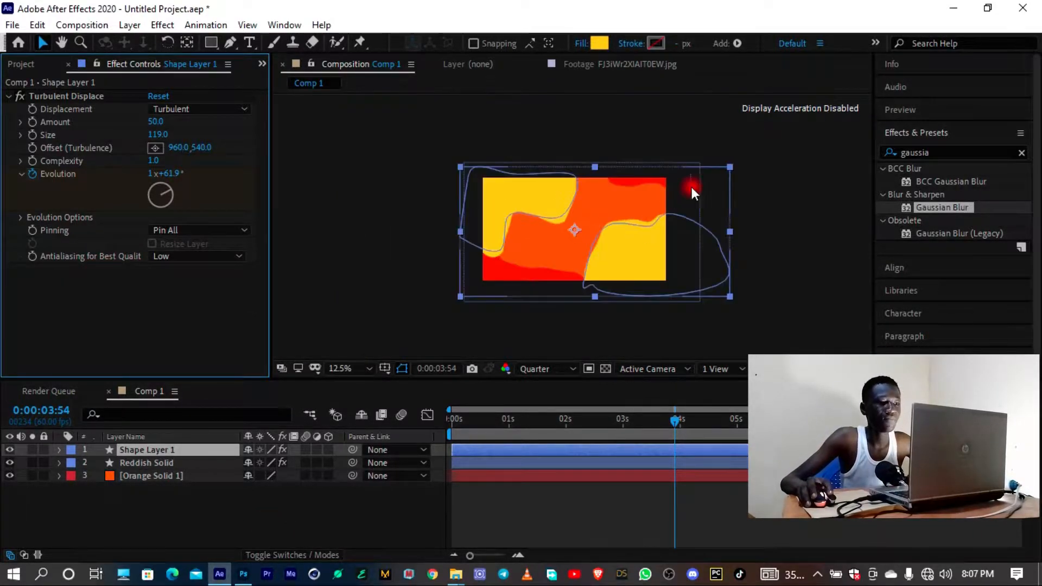
{"action": "left_click", "coordinate": [767, 149]}
{"action": "key", "text": "period"}
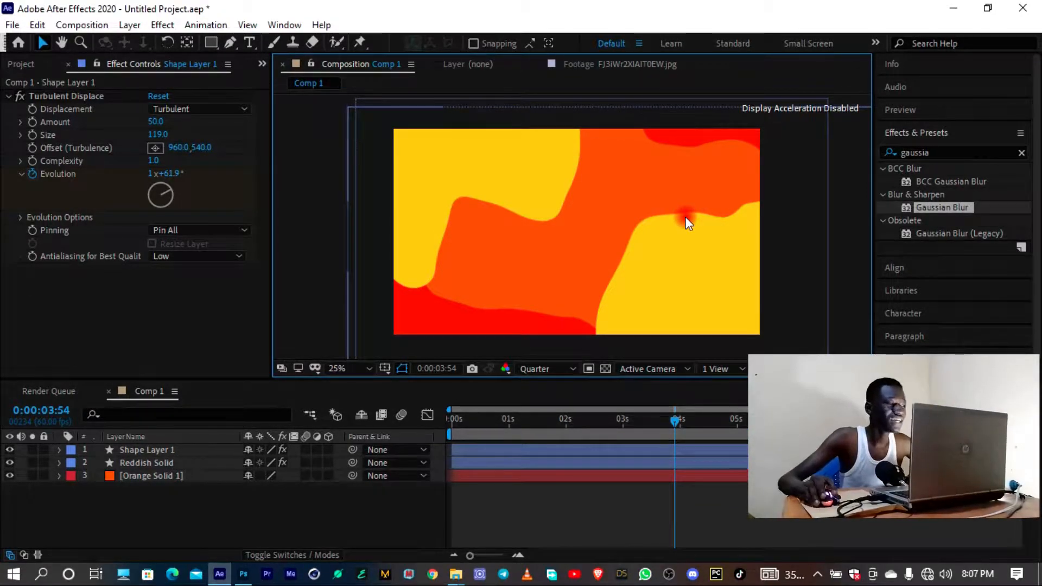
Add fanyogo_logo-1.png from the project to the composition and scale the logo up around its centre
{"action": "left_click", "coordinate": [22, 65]}
{"action": "left_click_drag", "start_coordinate": [55, 220], "coordinate": [200, 450]}
{"action": "key", "text": "period"}
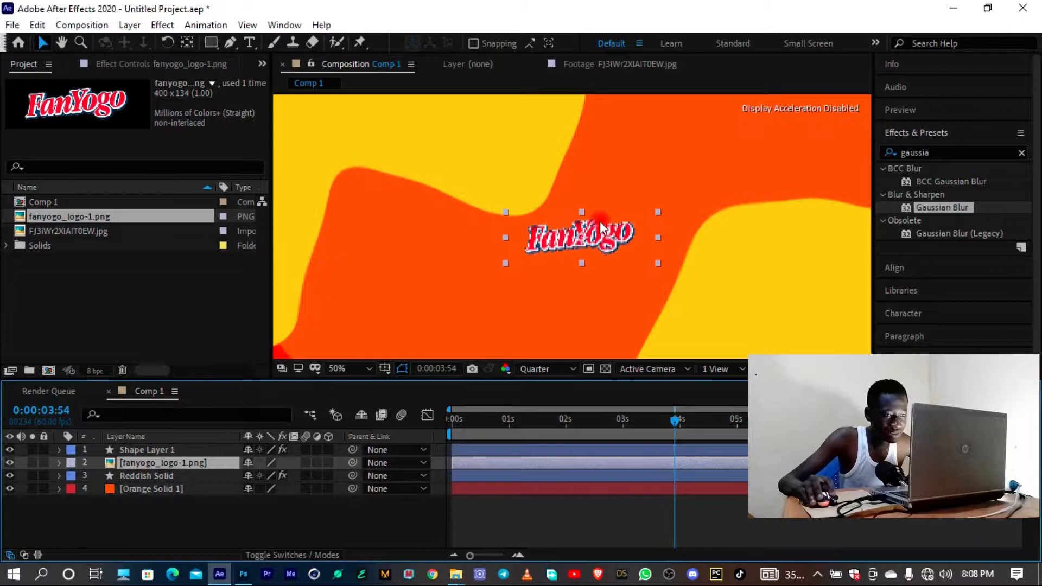
{"action": "left_click_drag", "start_coordinate": [651, 214], "coordinate": [706, 194]}
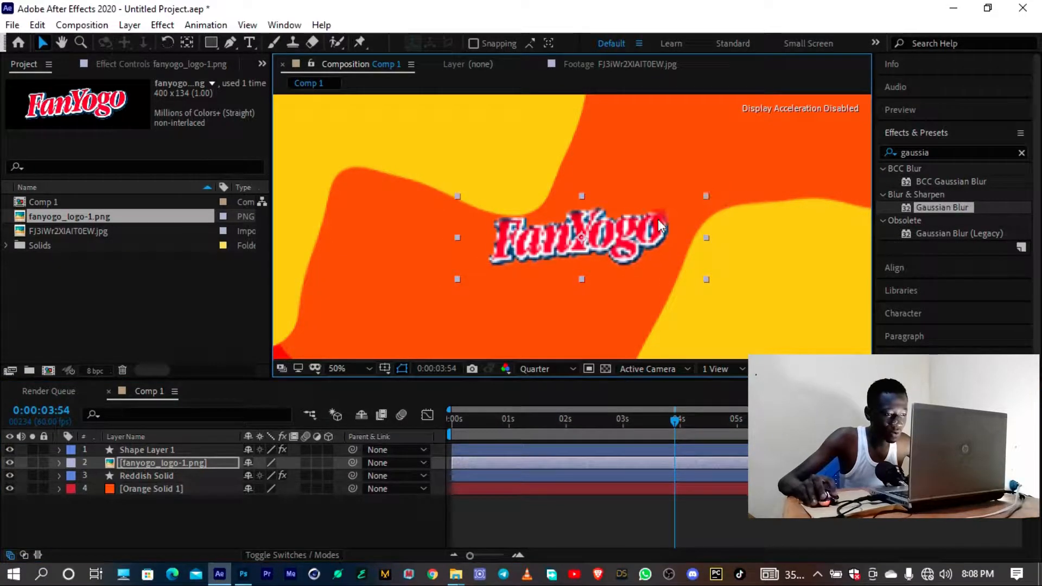
Set the preview resolution to Full and move the fanyogo_logo-1.png layer above Shape Layer 1
{"action": "left_click", "coordinate": [535, 370]}
{"action": "left_click", "coordinate": [536, 404]}
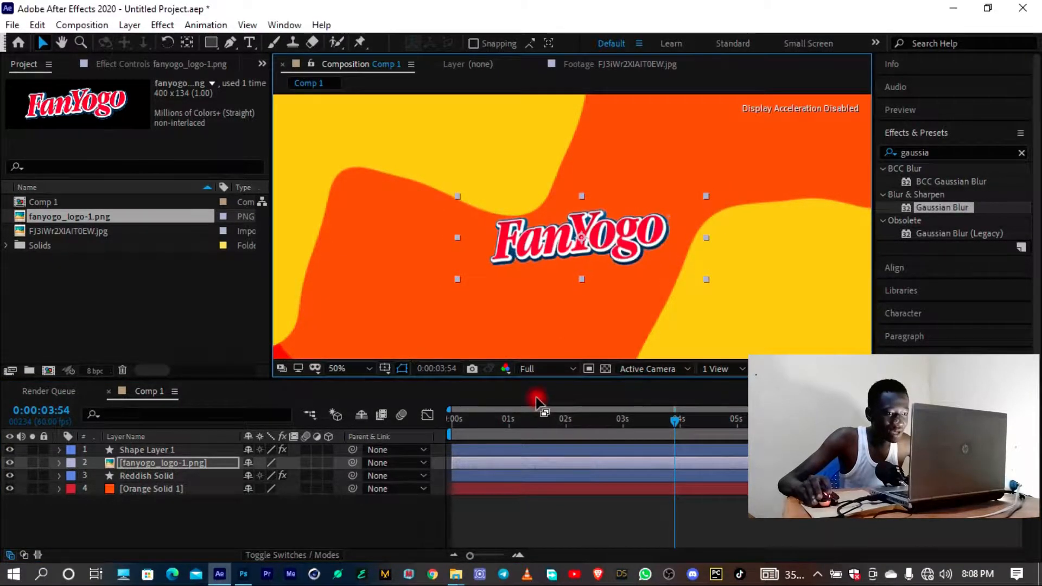
{"action": "key", "text": "comma"}
{"action": "left_click_drag", "start_coordinate": [176, 459], "coordinate": [175, 446]}
{"action": "left_click", "coordinate": [582, 151]}
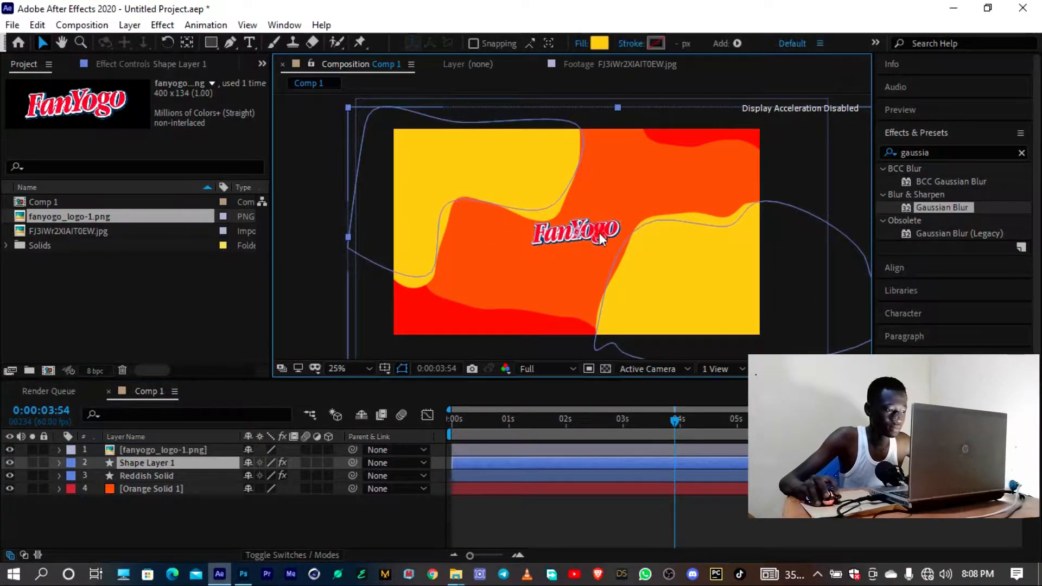
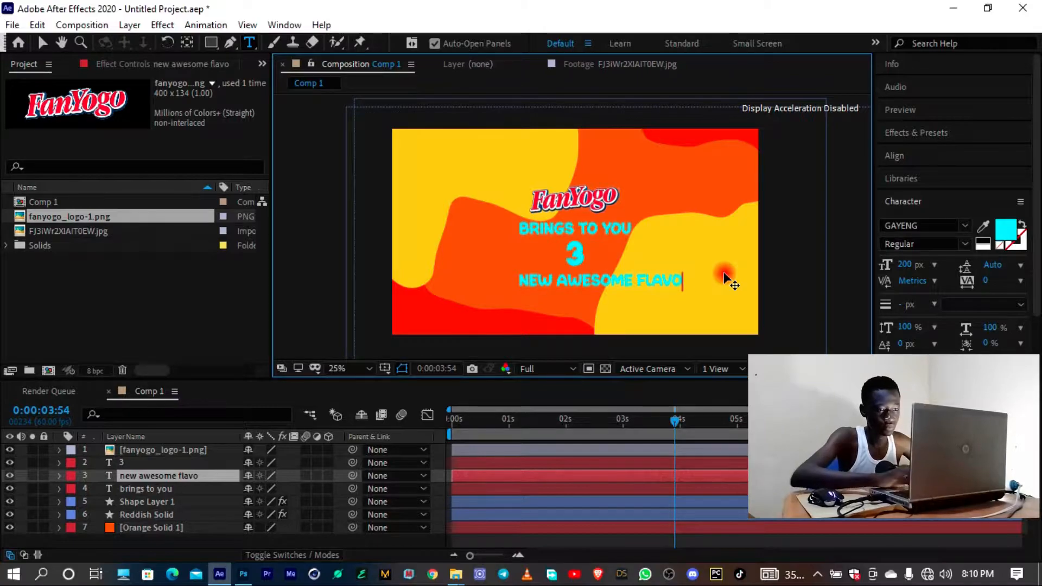
Finish the "new awesome flavours" text line and centre it beneath the 3
{"action": "key", "text": "Escape"}
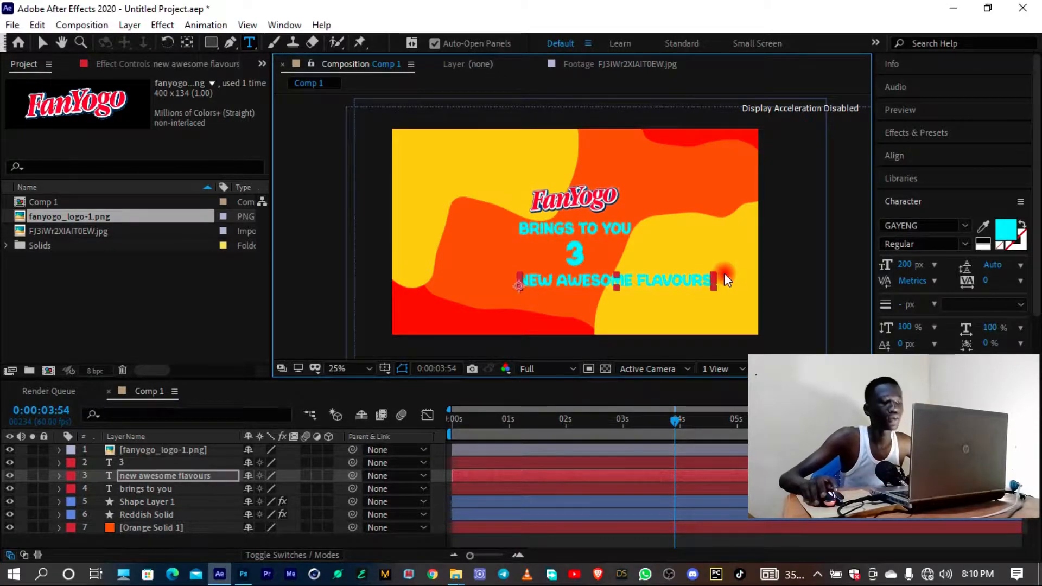
{"action": "key", "text": "v"}
{"action": "left_click_drag", "start_coordinate": [684, 275], "coordinate": [640, 286]}
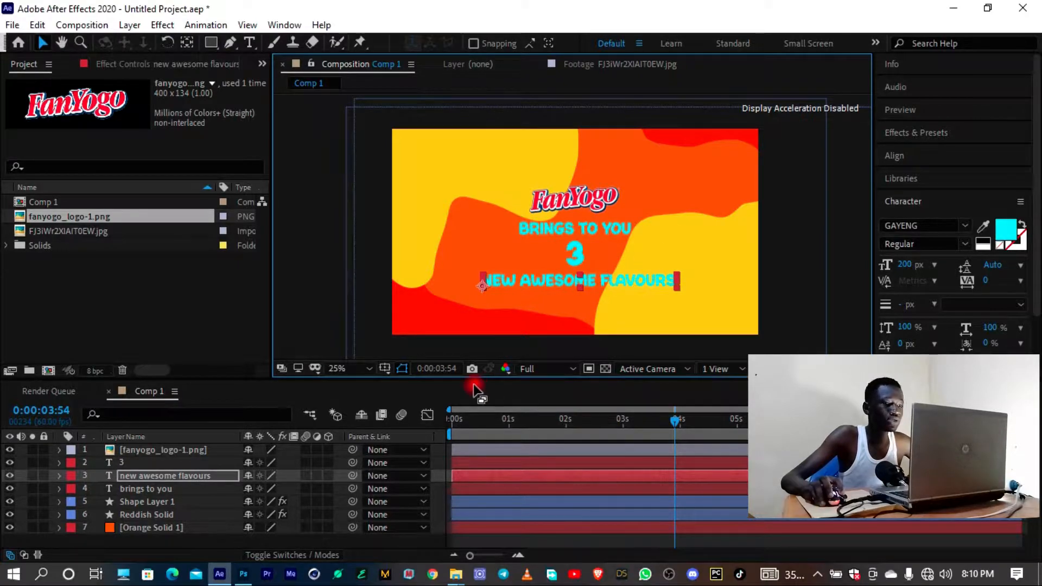
Rename Comp 1 in the project as "1st Composition"
{"action": "left_click", "coordinate": [122, 282]}
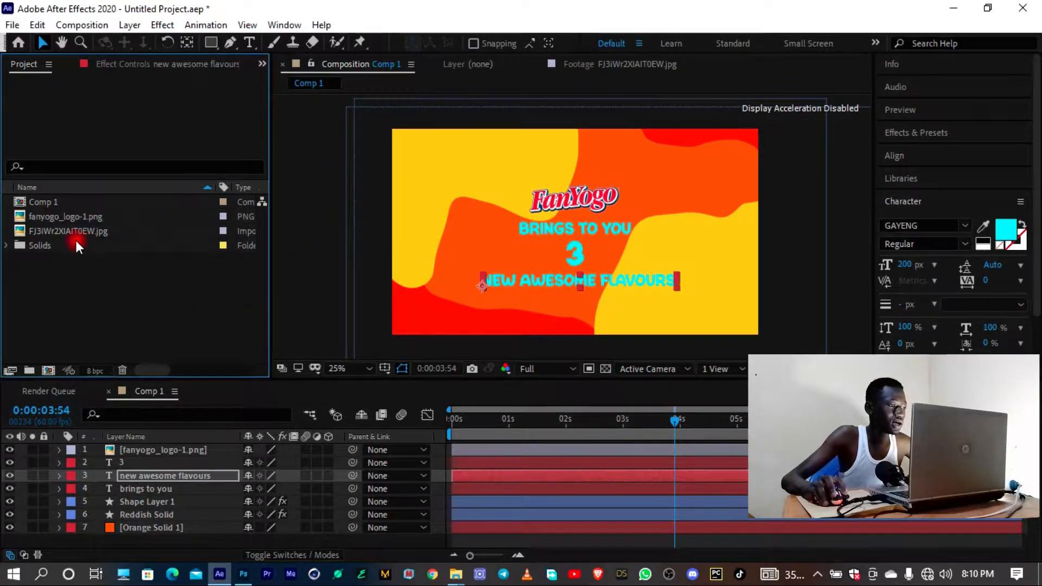
{"action": "left_click", "coordinate": [66, 203]}
{"action": "key", "text": "Return"}
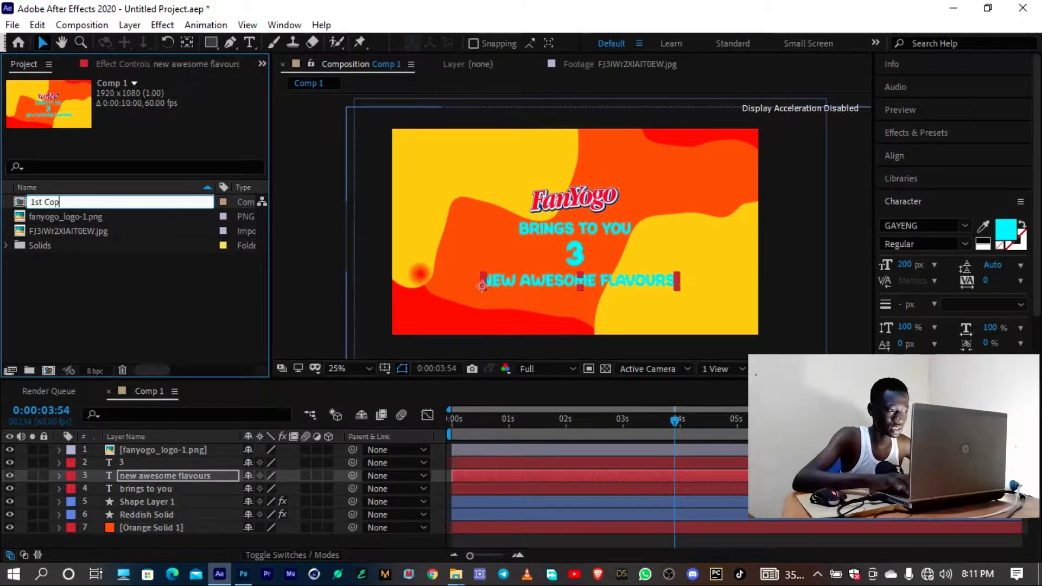
{"action": "type", "text": "1st Composi"}
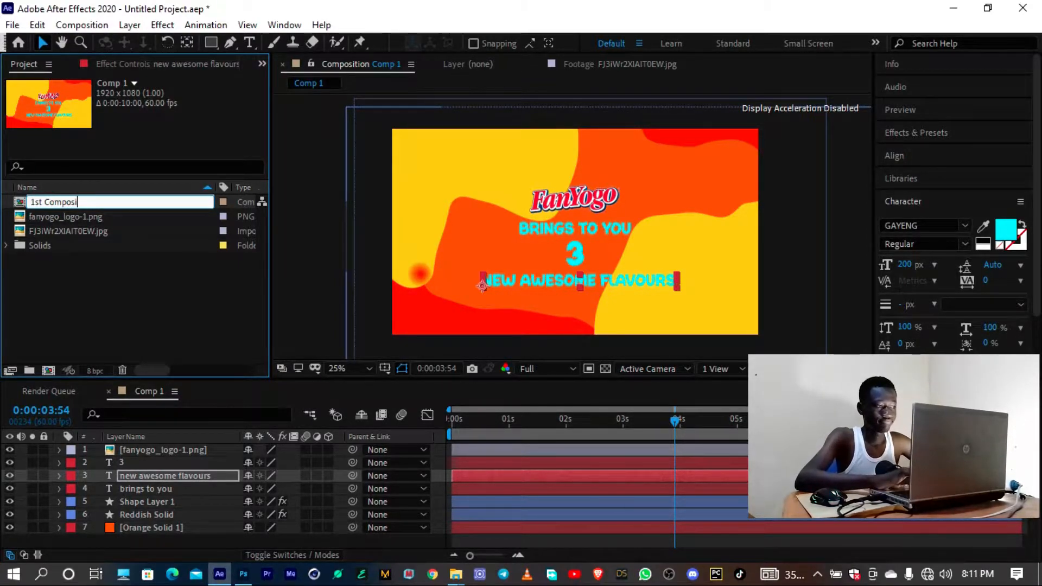
{"action": "type", "text": "tip"}
{"action": "key", "text": "BackSpace"}
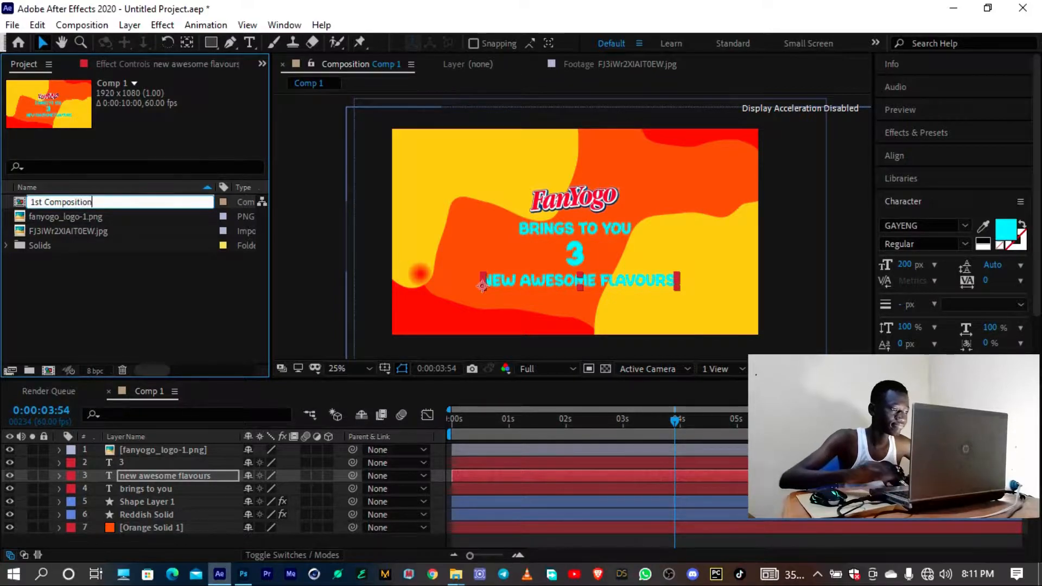
{"action": "type", "text": "on"}
{"action": "key", "text": "Return"}
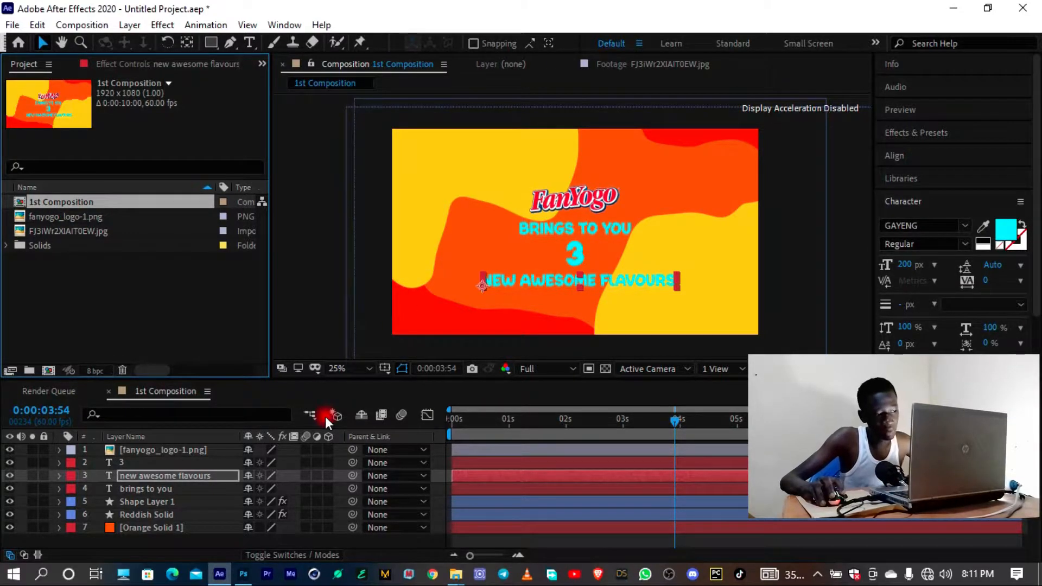
Start previewing the composition from its first frame and lower the preview resolution to Quarter
{"action": "left_click", "coordinate": [761, 191]}
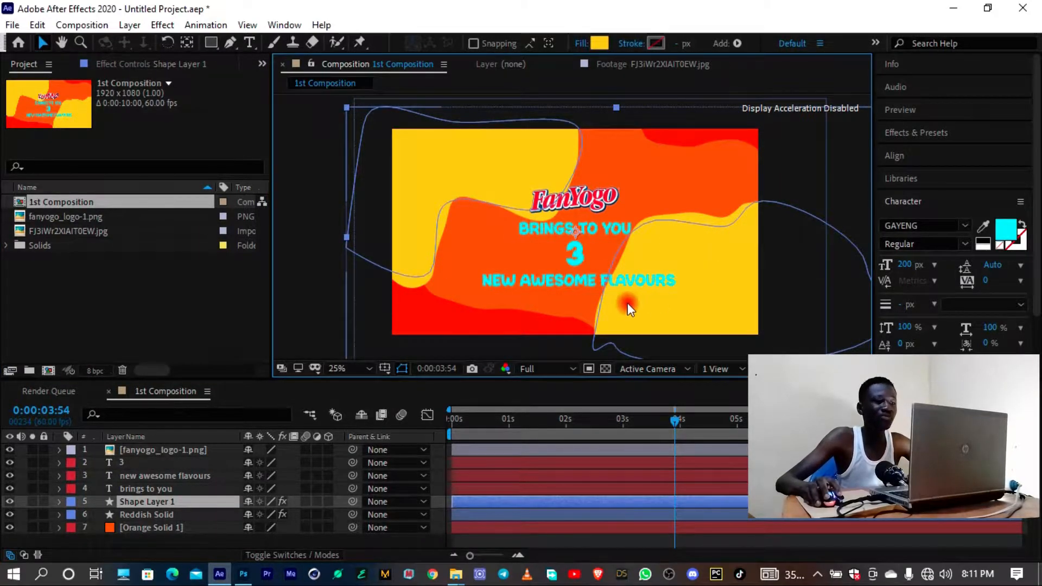
{"action": "key", "text": "Home"}
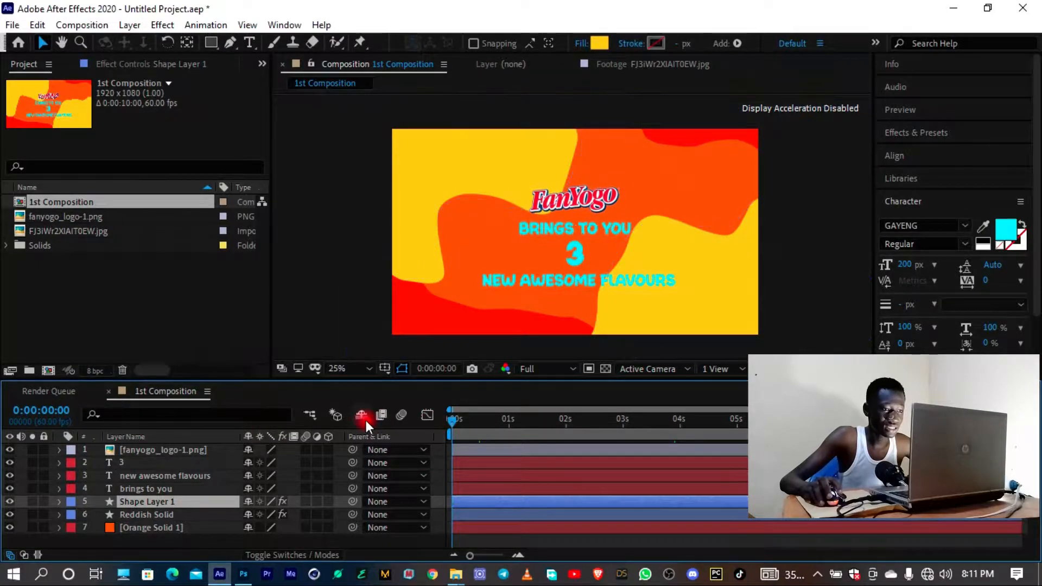
{"action": "key", "text": "space"}
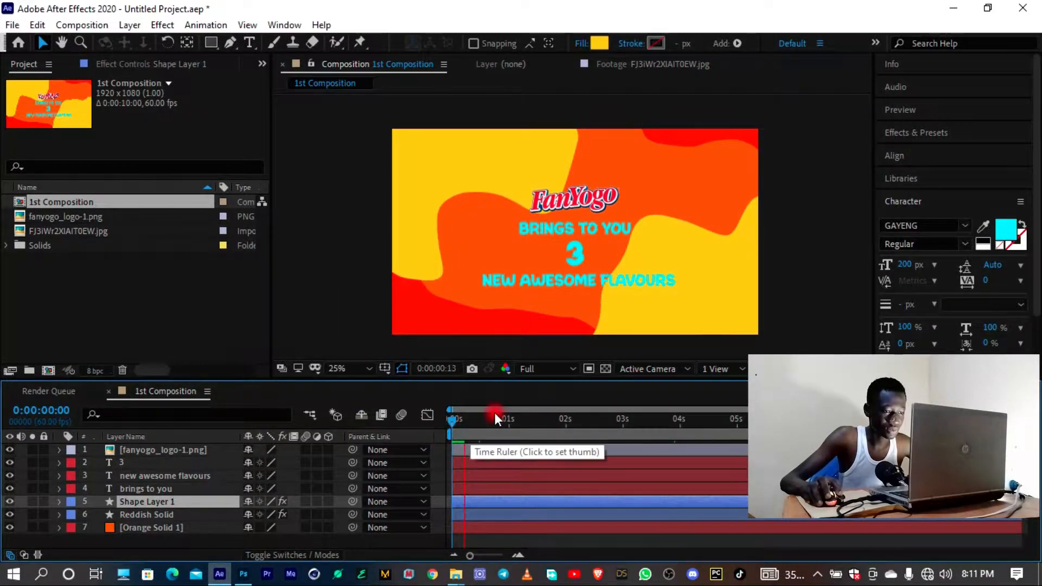
{"action": "left_click", "coordinate": [532, 370]}
{"action": "left_click", "coordinate": [532, 453]}
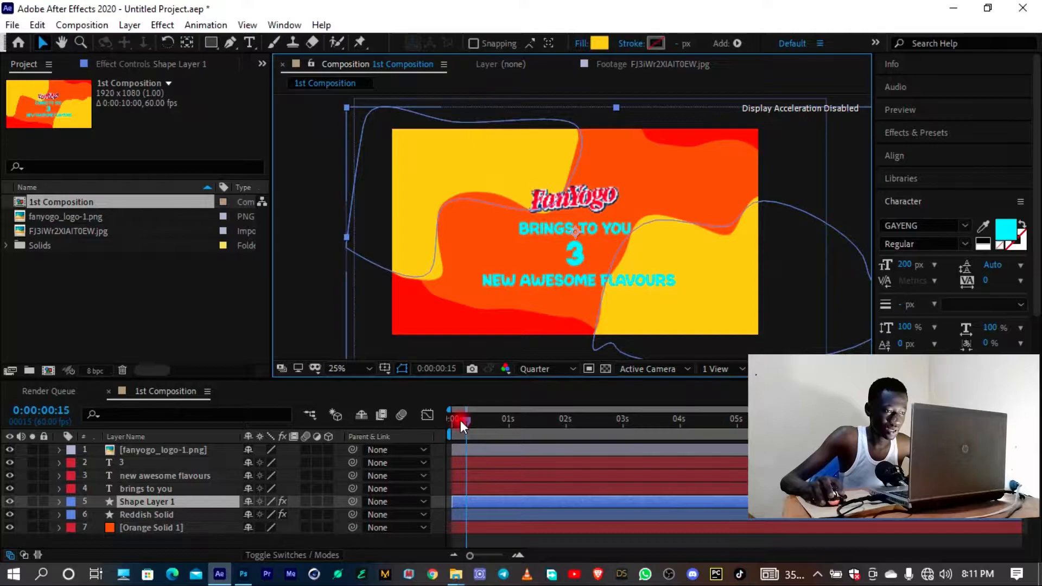
Play back the composition from the start at Quarter resolution to check the background motion behind the logo and text
{"action": "left_click", "coordinate": [330, 408]}
{"action": "key", "text": "space"}
{"action": "left_click_drag", "start_coordinate": [471, 423], "coordinate": [317, 418]}
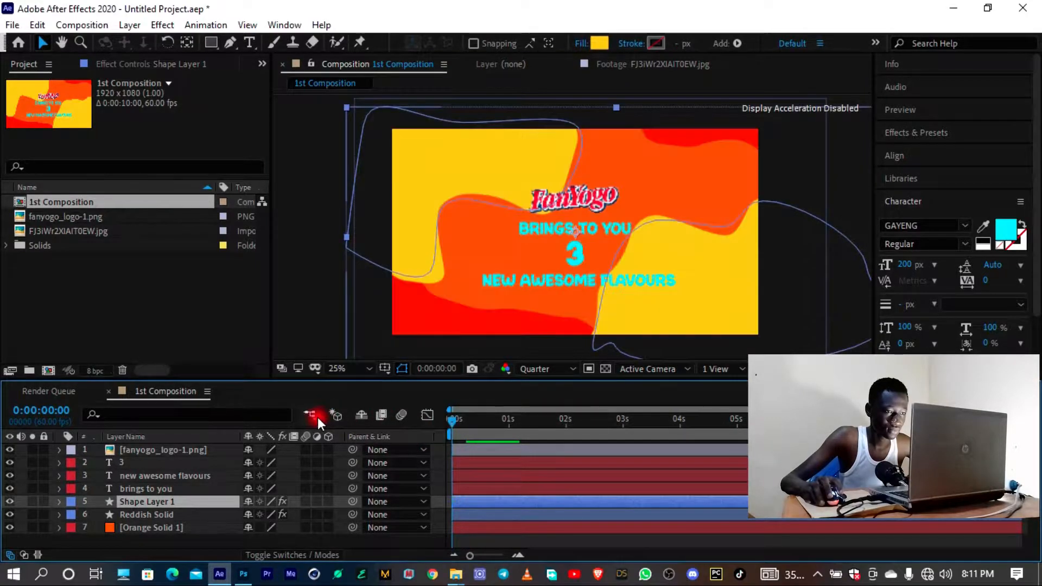
{"action": "key", "text": "space"}
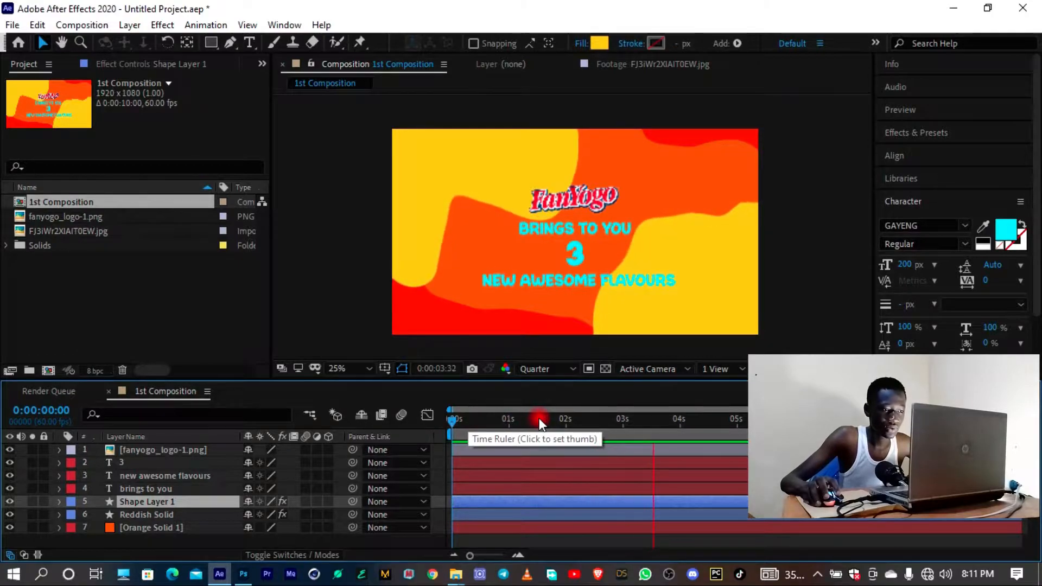
{"action": "left_click", "coordinate": [478, 418]}
{"action": "left_click_drag", "start_coordinate": [410, 424], "coordinate": [426, 423]}
{"action": "key", "text": "space"}
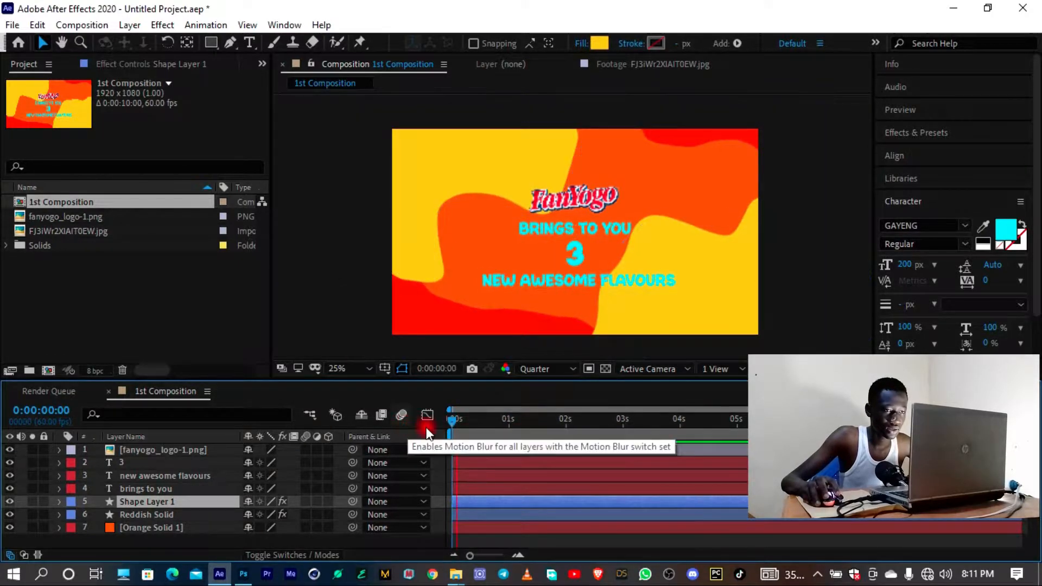
{"action": "key", "text": "space"}
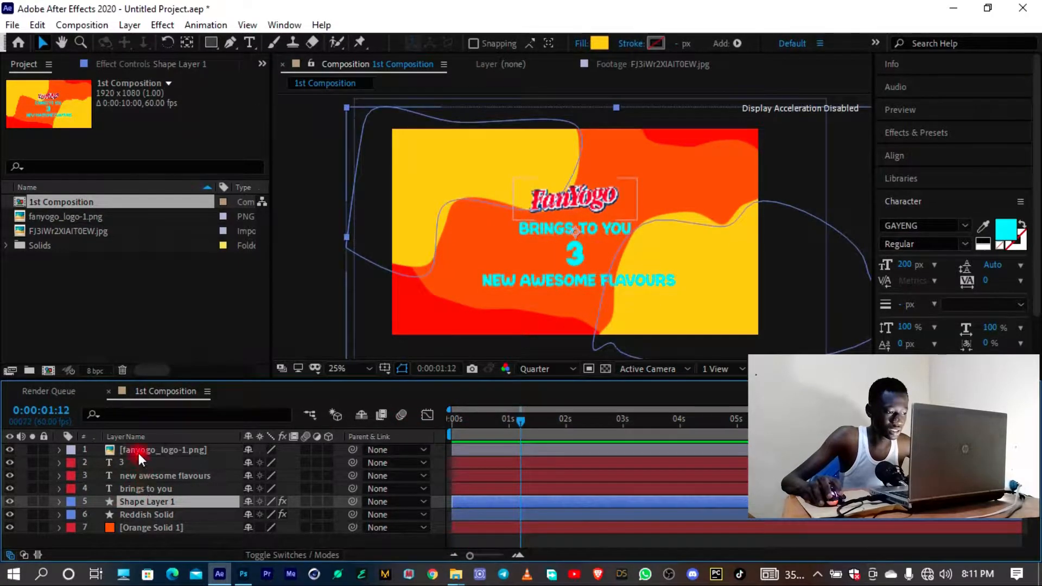
Try Horizontal Displacement as Reddish Solid's Turbulent Displace type and preview the motion
{"action": "left_click", "coordinate": [138, 453]}
{"action": "left_click", "coordinate": [148, 514]}
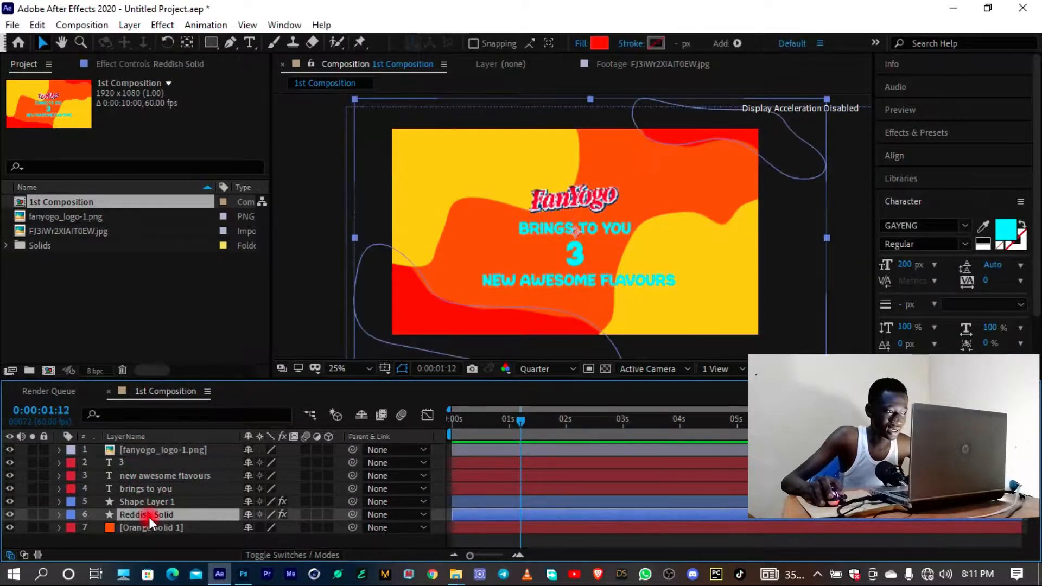
{"action": "left_click", "coordinate": [110, 64]}
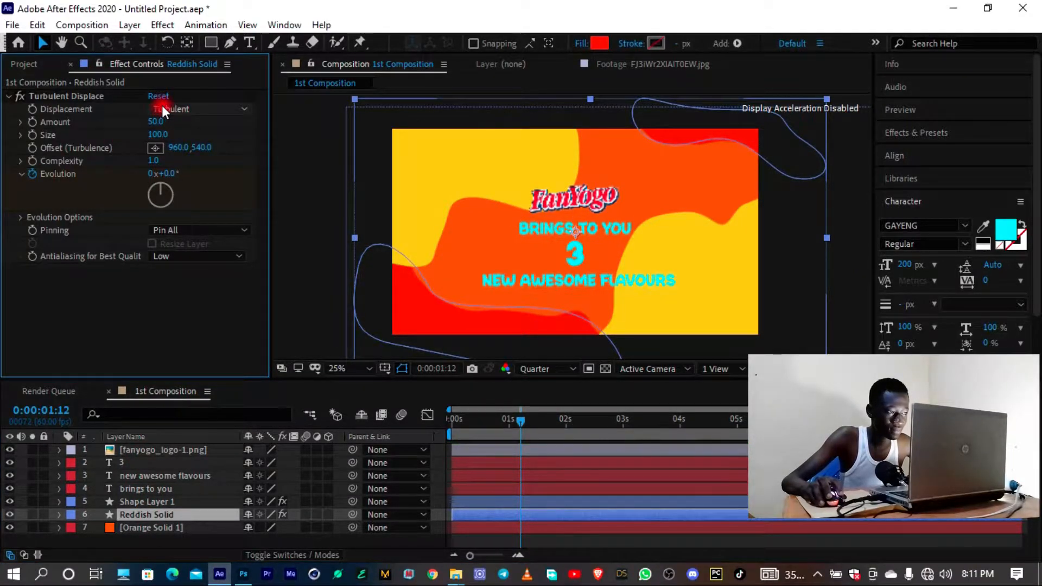
{"action": "left_click", "coordinate": [178, 109]}
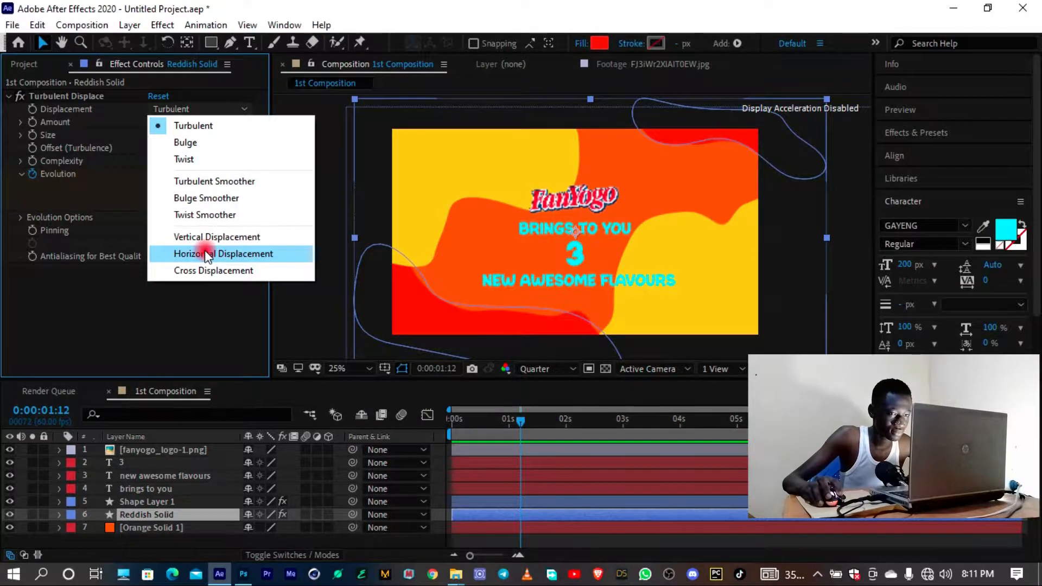
{"action": "left_click", "coordinate": [207, 253]}
{"action": "key", "text": "space"}
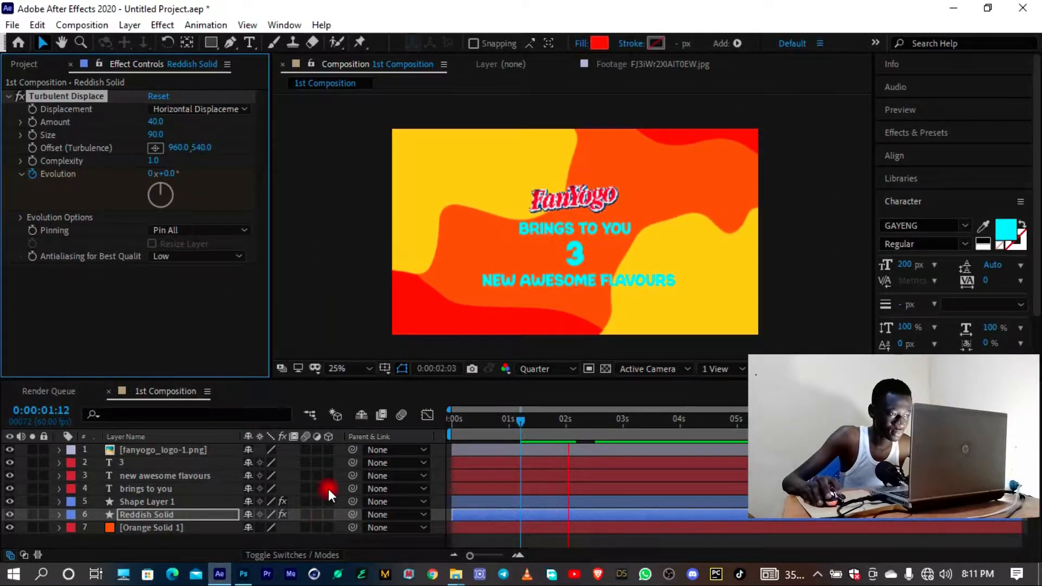
Set Reddish Solid's Turbulent Displace type to Vertical Displacement, preview the motion, and go to the last frame at 0:00:09:59
{"action": "left_click", "coordinate": [201, 111]}
{"action": "left_click", "coordinate": [196, 232]}
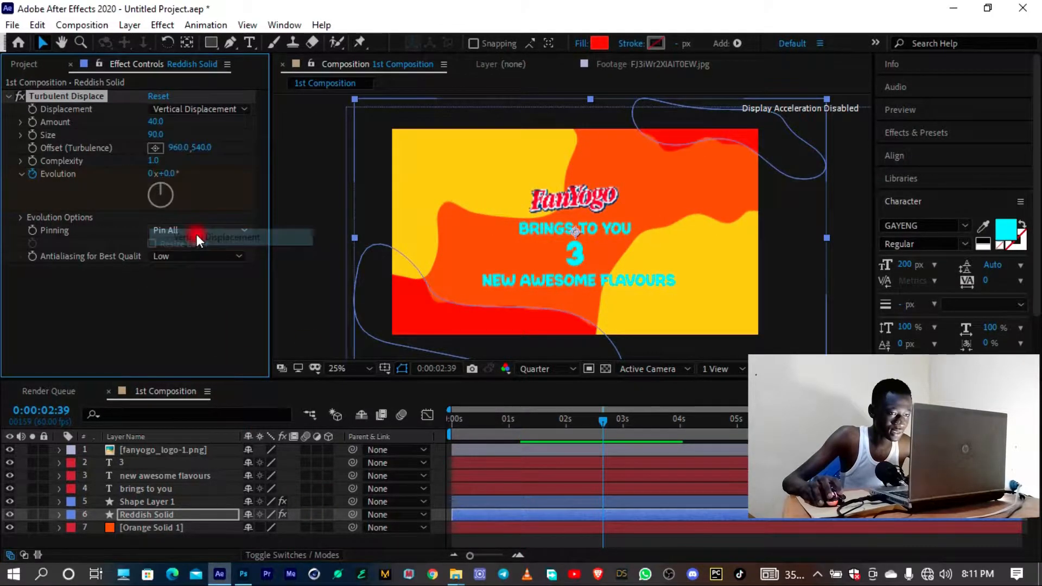
{"action": "key", "text": "space"}
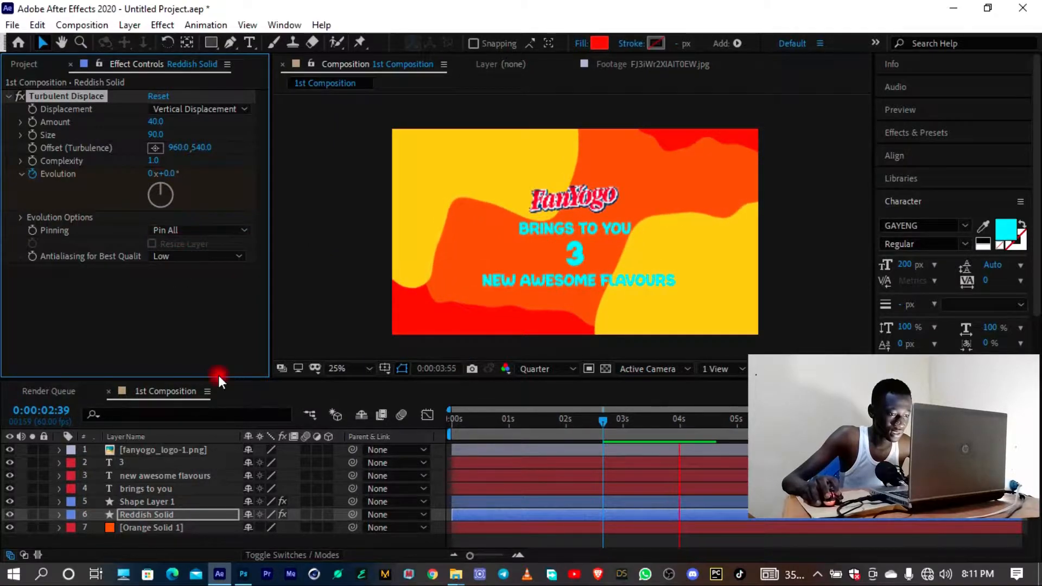
{"action": "key", "text": "space"}
{"action": "left_click_drag", "start_coordinate": [484, 425], "coordinate": [466, 427]}
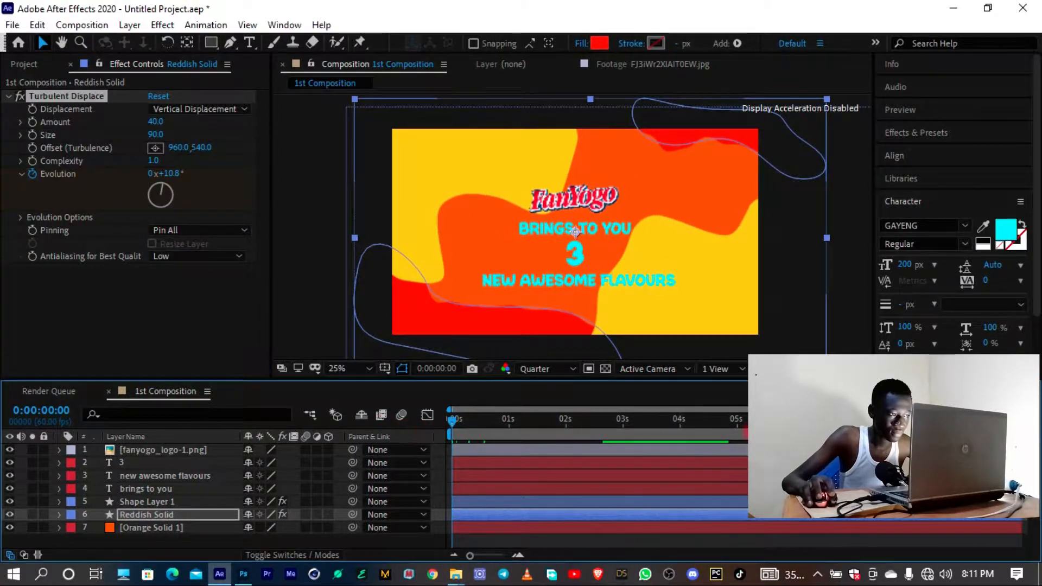
{"action": "key", "text": "End"}
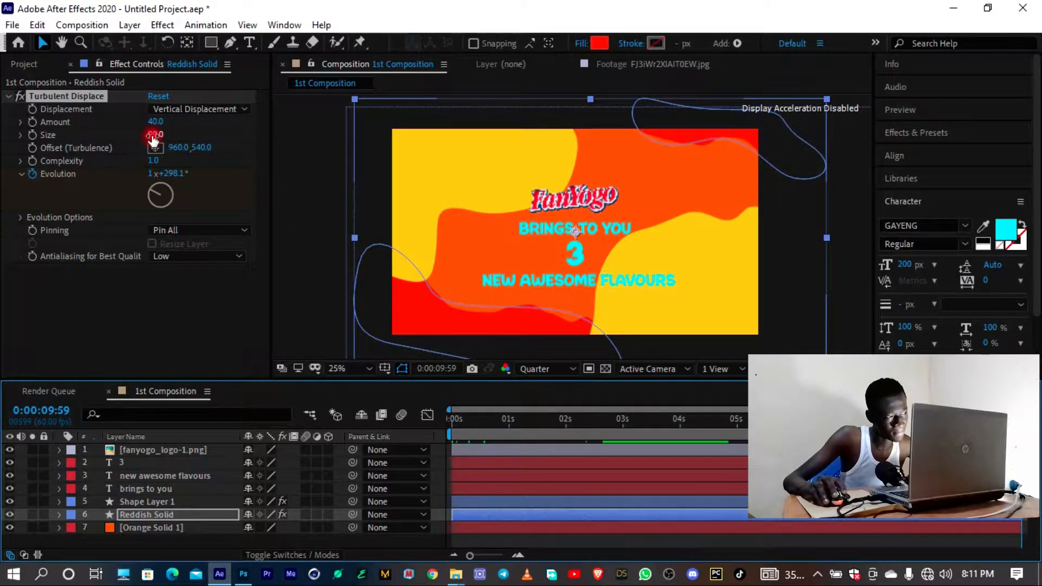
Set Reddish Solid's Turbulent Displace Amount to 84 and Size to 122, and inspect the wave shapes in the composition
{"action": "left_click_drag", "start_coordinate": [153, 137], "coordinate": [196, 126]}
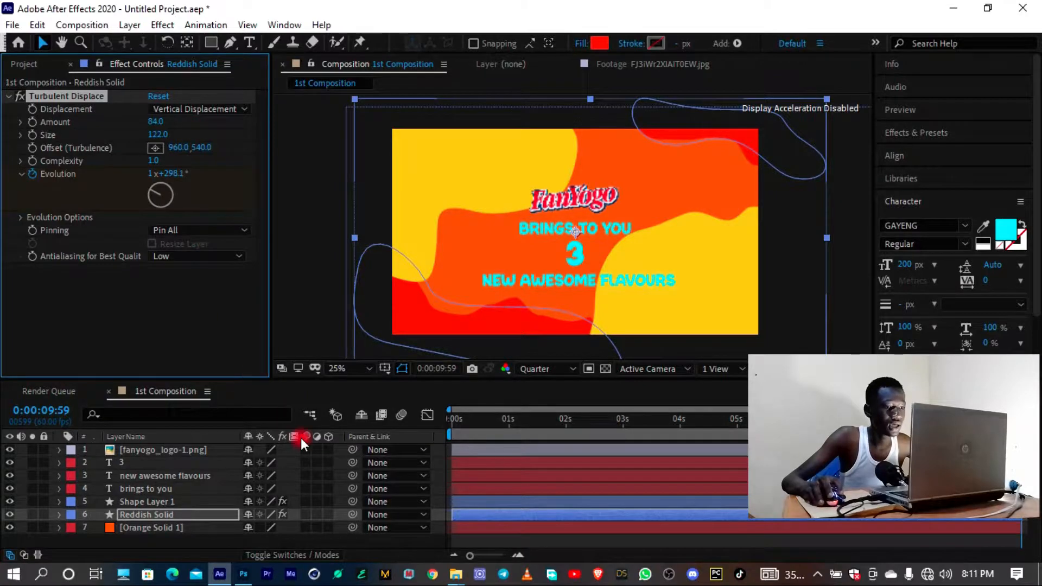
{"action": "scroll", "coordinate": [455, 261], "scroll_direction": "down", "scroll_amount": 1}
{"action": "left_click", "coordinate": [481, 315]}
{"action": "scroll", "coordinate": [607, 293], "scroll_direction": "up", "scroll_amount": 2}
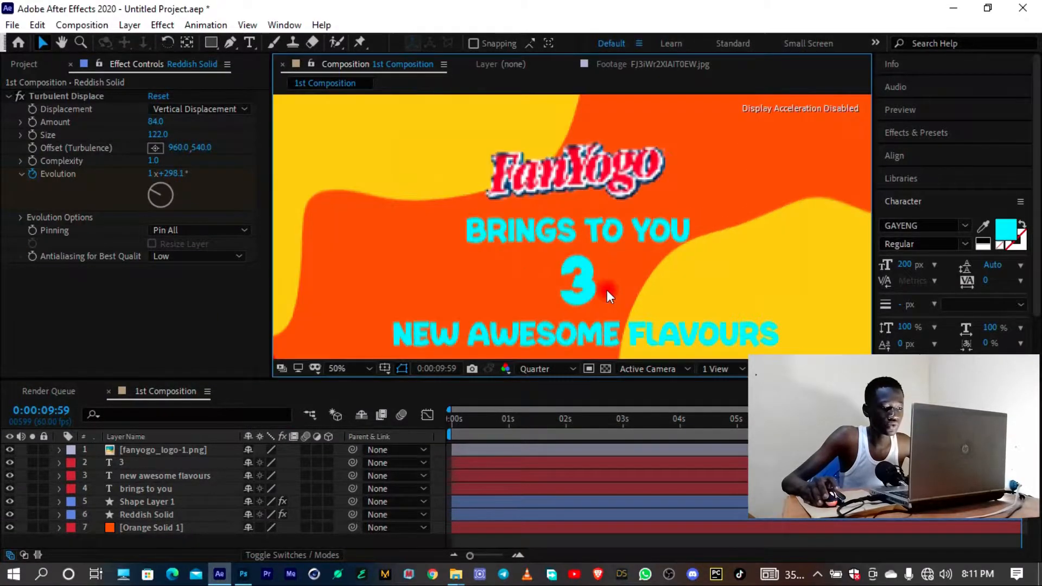
{"action": "scroll", "coordinate": [607, 293], "scroll_direction": "down", "scroll_amount": 1}
Switch to the Fake Yoghurt Commercial folder and examine the orange mango FanYogo screenshot and Fanyogo_banner_web.webp as design references
{"action": "key", "text": "alt+Tab"}
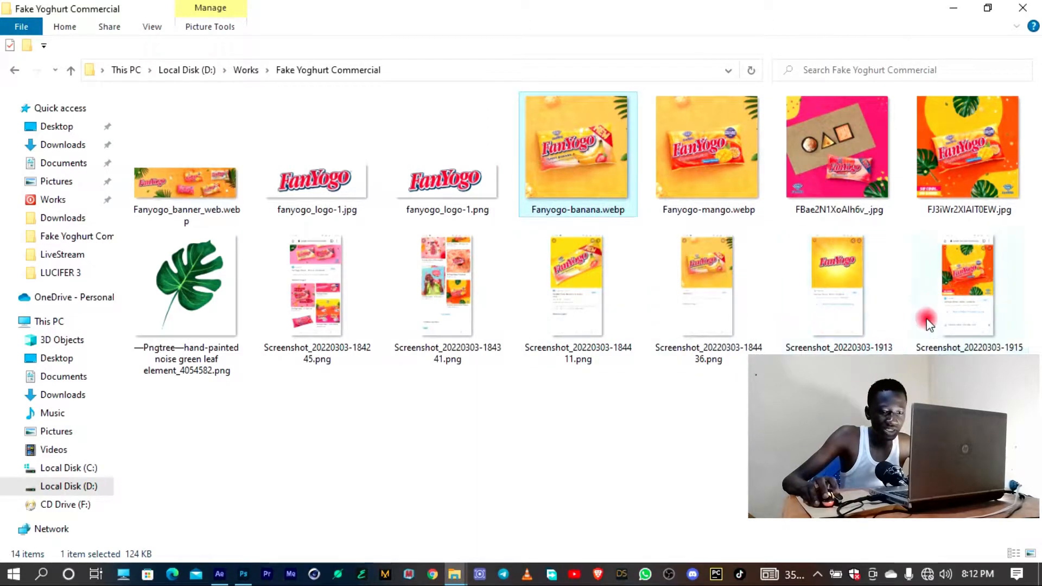
{"action": "double_click", "coordinate": [947, 330]}
{"action": "scroll", "coordinate": [524, 322], "scroll_direction": "up", "scroll_amount": 4}
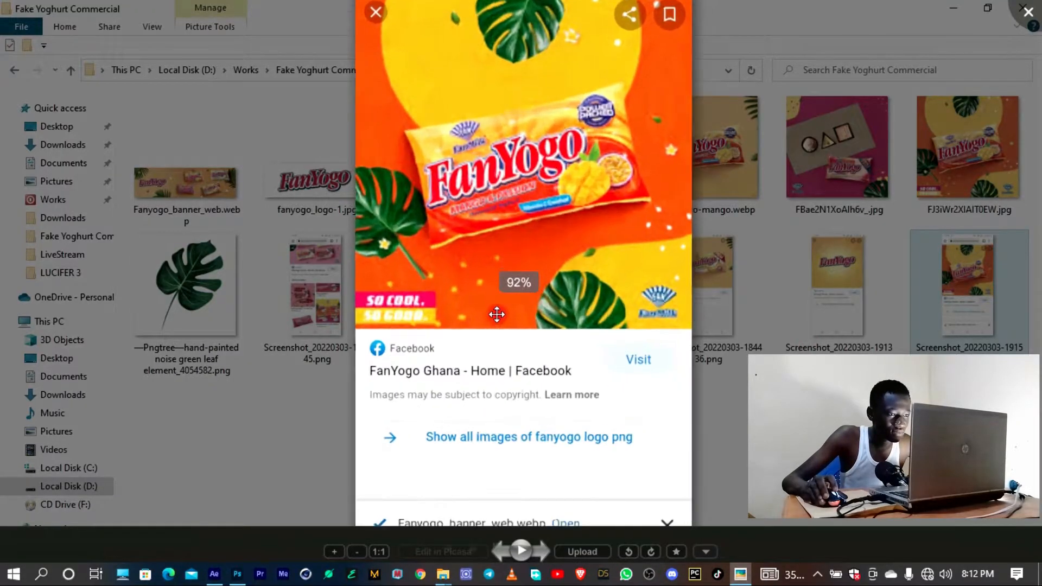
{"action": "scroll", "coordinate": [586, 316], "scroll_direction": "down", "scroll_amount": 2}
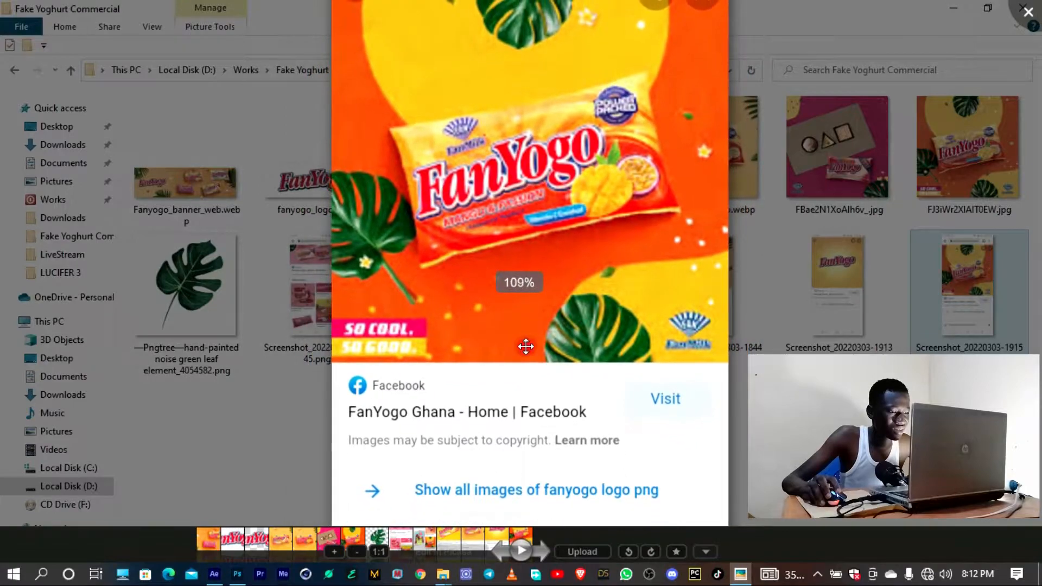
{"action": "scroll", "coordinate": [431, 279], "scroll_direction": "down", "scroll_amount": 5}
{"action": "left_click", "coordinate": [1028, 11]}
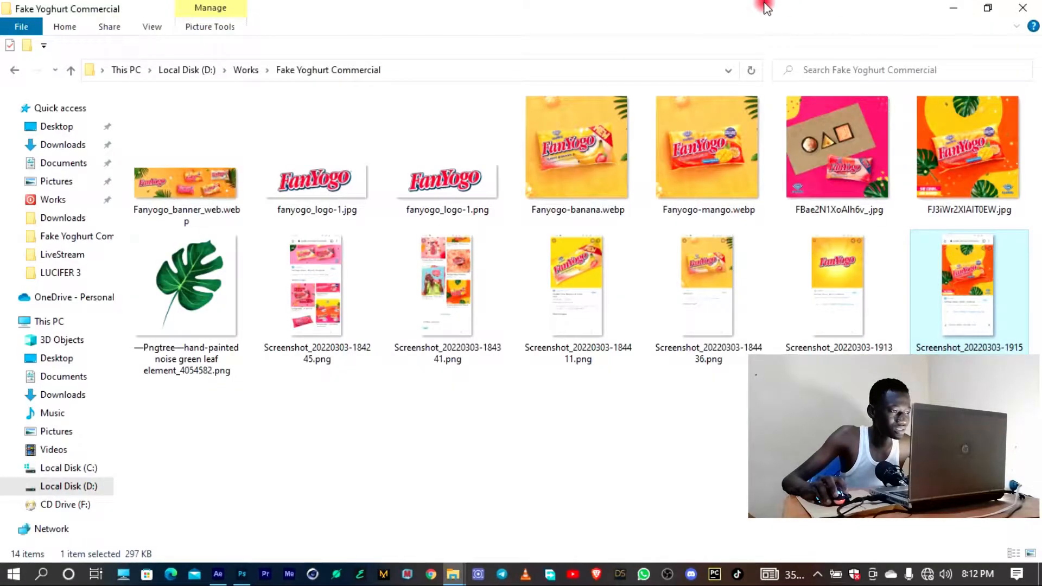
{"action": "double_click", "coordinate": [177, 181]}
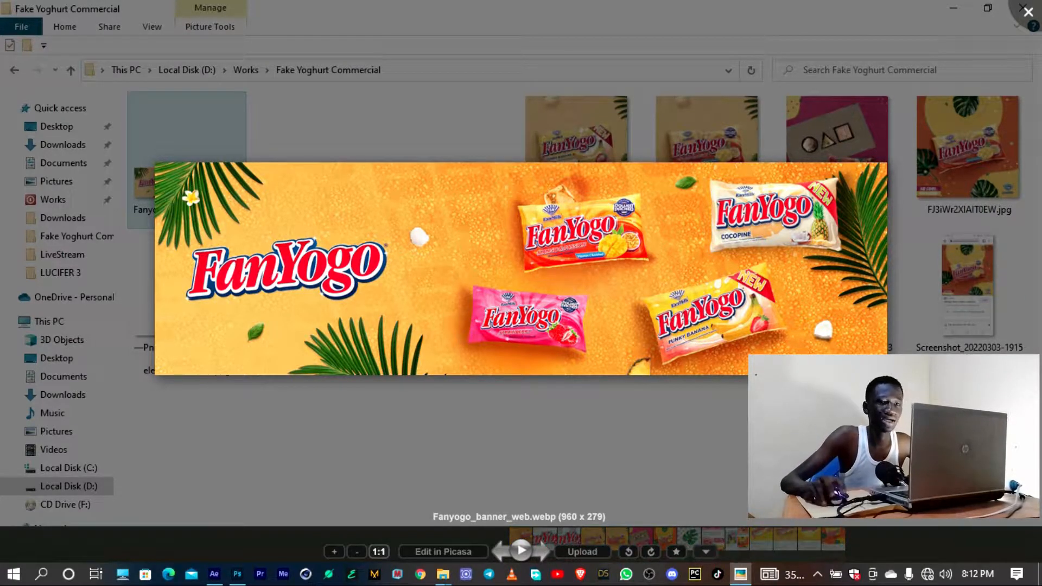
Return to After Effects and add a Scale keyframe to the fanyogo_logo-1.png layer at 0:00:00:00
{"action": "key", "text": "alt+Tab"}
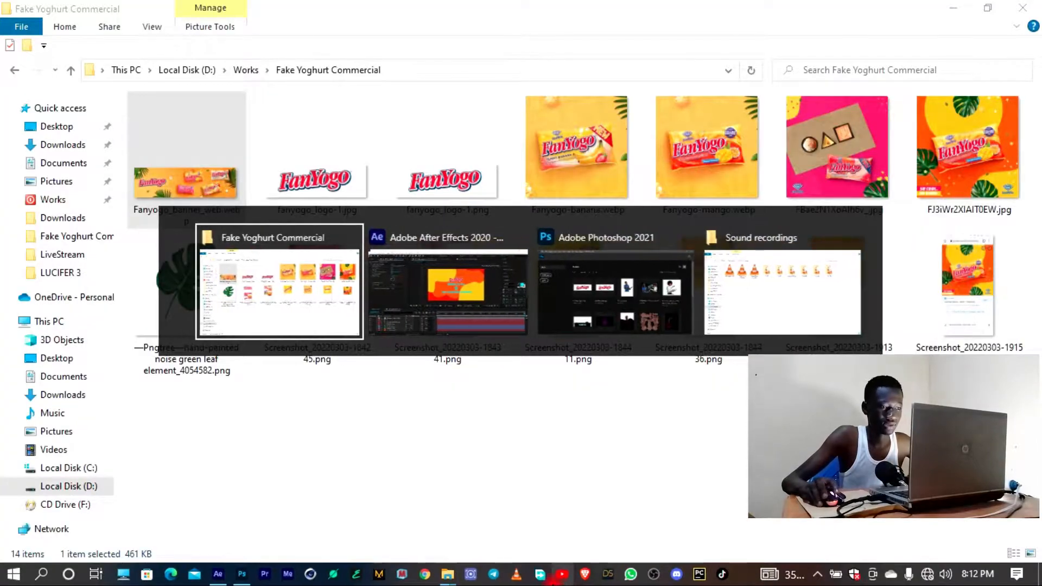
{"action": "scroll", "coordinate": [598, 321], "scroll_direction": "down", "scroll_amount": 1}
{"action": "scroll", "coordinate": [600, 309], "scroll_direction": "up", "scroll_amount": 3}
{"action": "scroll", "coordinate": [601, 308], "scroll_direction": "down", "scroll_amount": 2}
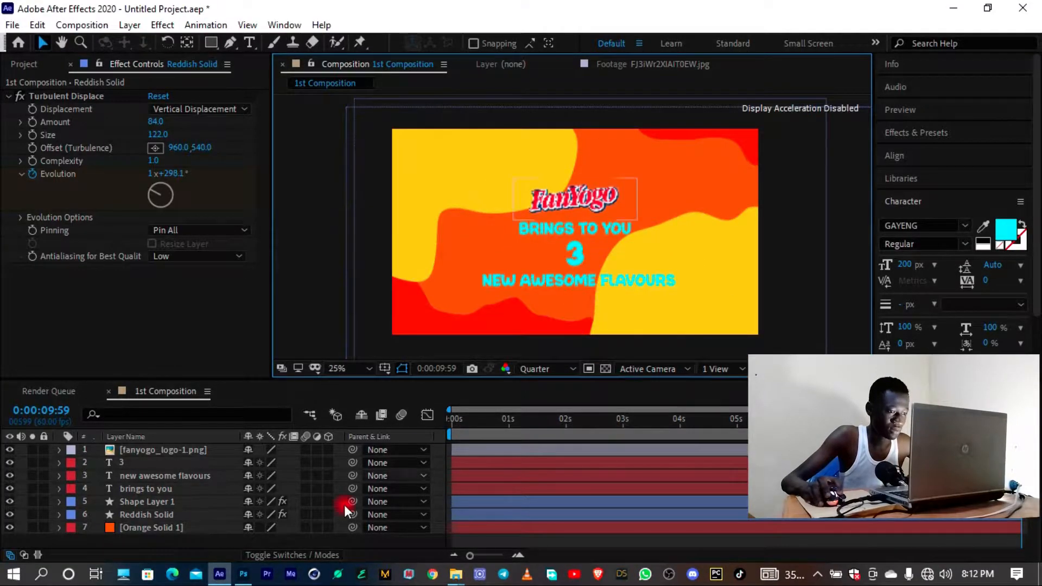
{"action": "left_click", "coordinate": [449, 409]}
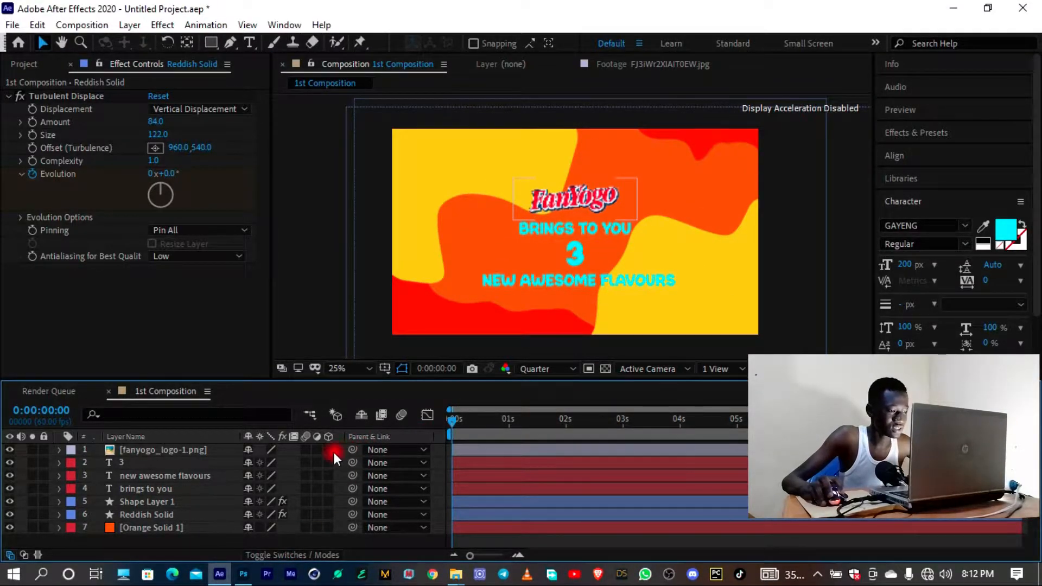
{"action": "left_click", "coordinate": [163, 451]}
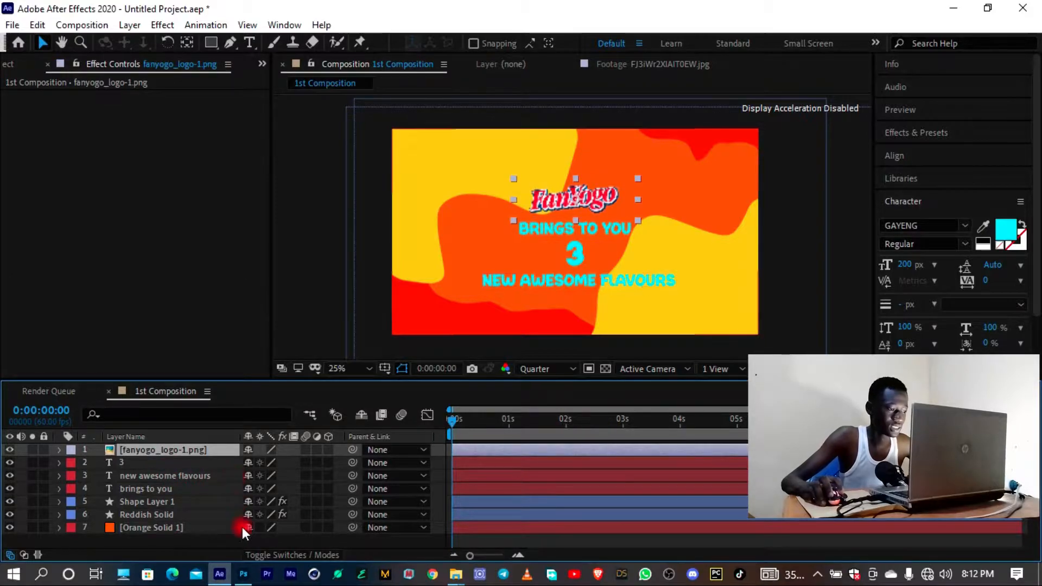
{"action": "key", "text": "s"}
{"action": "left_click", "coordinate": [98, 463]}
{"action": "left_click", "coordinate": [267, 463]}
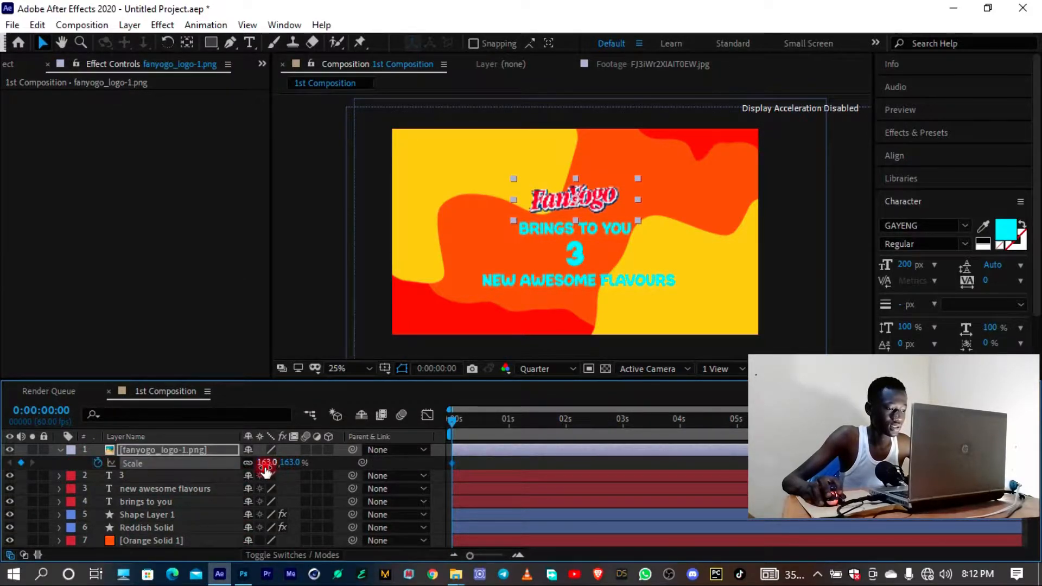
{"action": "left_click", "coordinate": [461, 444]}
Go to 0:00:00:30 and add a second Scale keyframe to the logo layer at its current size
{"action": "left_click", "coordinate": [54, 414]}
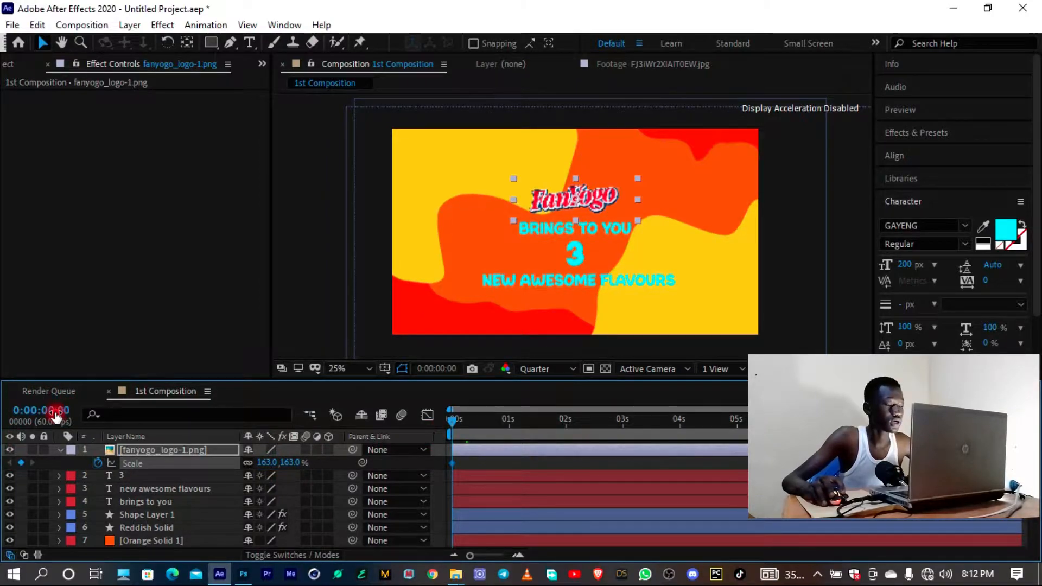
{"action": "left_click", "coordinate": [69, 408]}
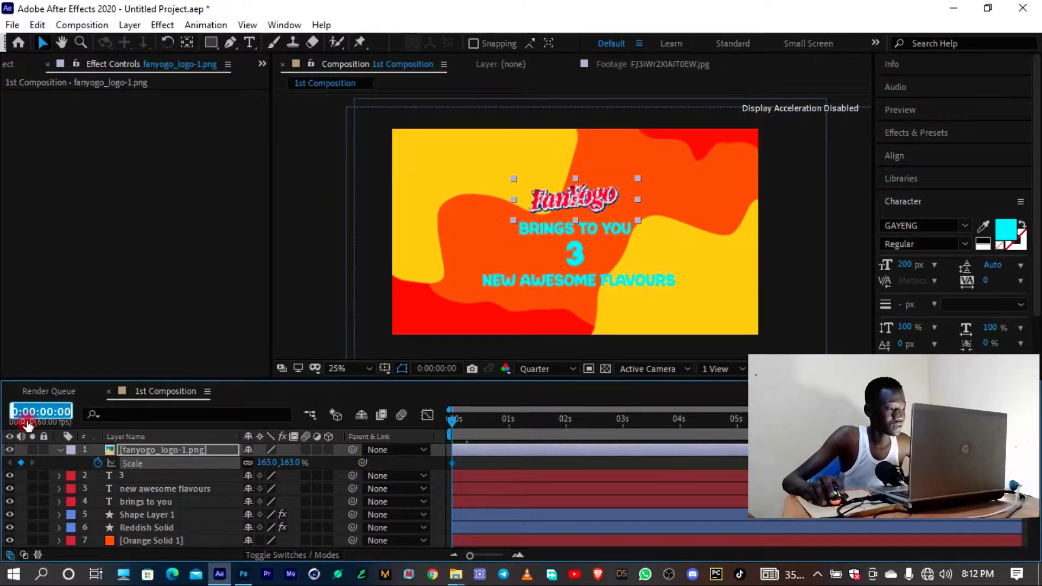
{"action": "double_click", "coordinate": [63, 412]}
{"action": "type", "text": "3"}
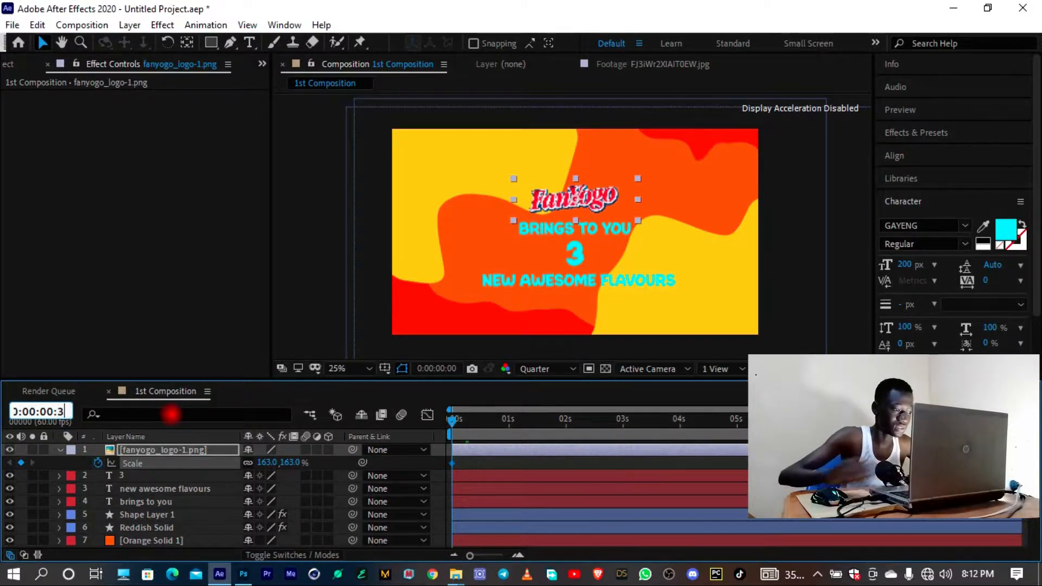
{"action": "type", "text": "0"}
{"action": "key", "text": "Return"}
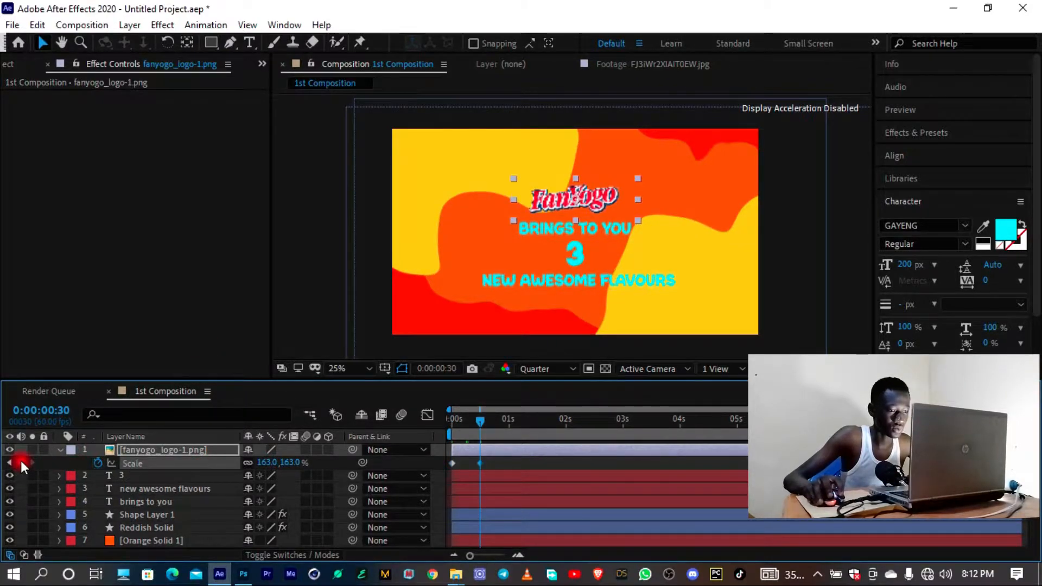
Set the logo's Scale to 0% at the first frame, 0:00:00:00
{"action": "left_click_drag", "start_coordinate": [467, 419], "coordinate": [452, 419]}
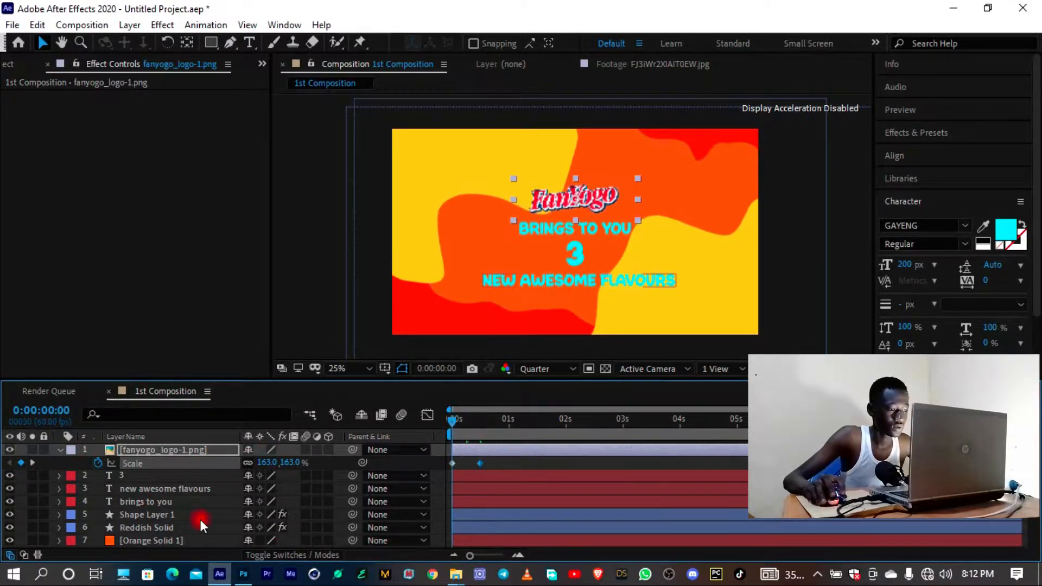
{"action": "left_click", "coordinate": [269, 462]}
{"action": "type", "text": "0"}
{"action": "key", "text": "Return"}
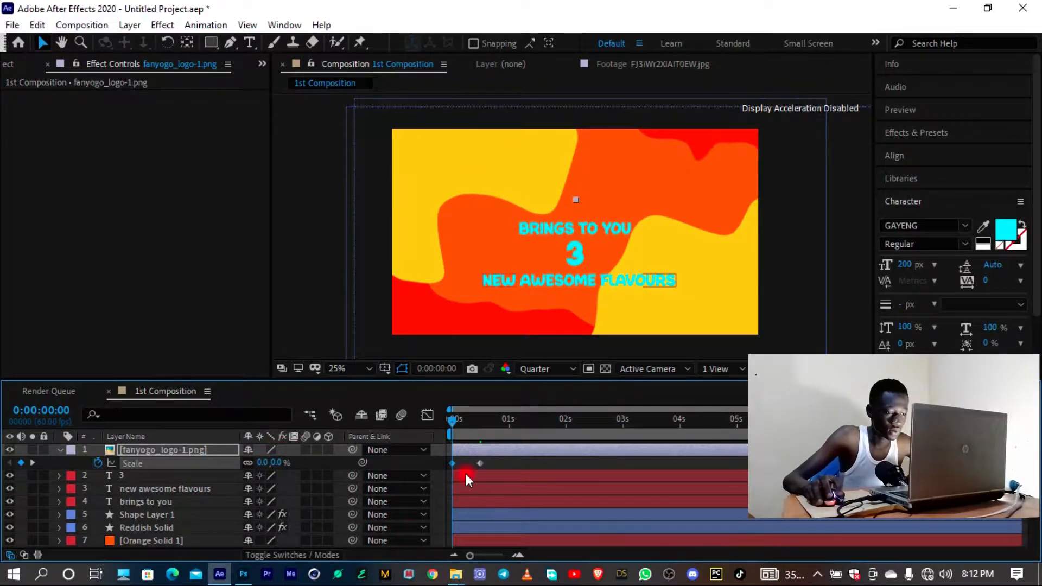
Preview the logo's scale-up animation from the first frame with the timeline enlarged around its keyframes
{"action": "left_click", "coordinate": [517, 554]}
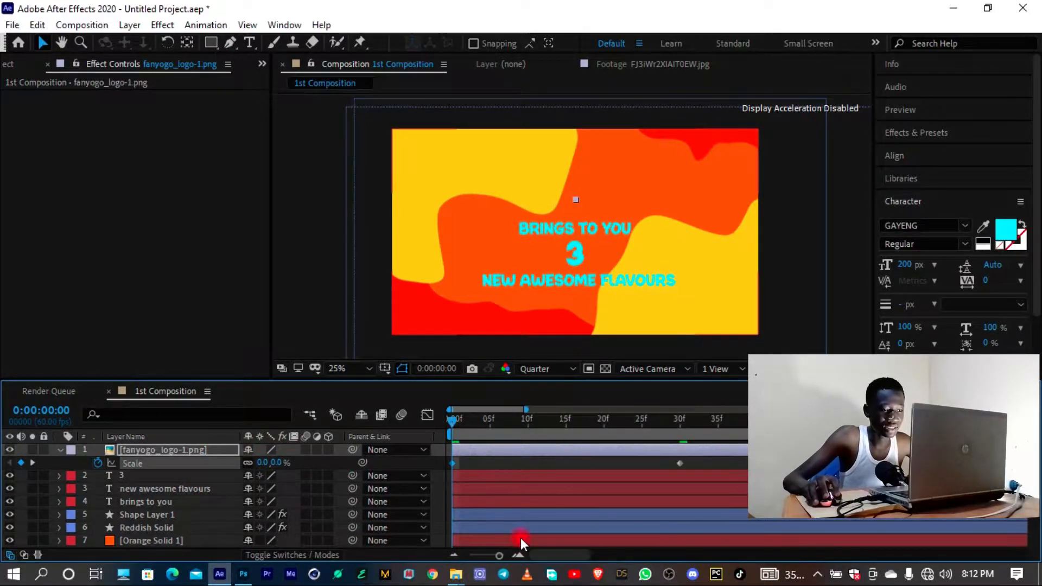
{"action": "left_click_drag", "start_coordinate": [645, 429], "coordinate": [559, 420]}
{"action": "key", "text": "space"}
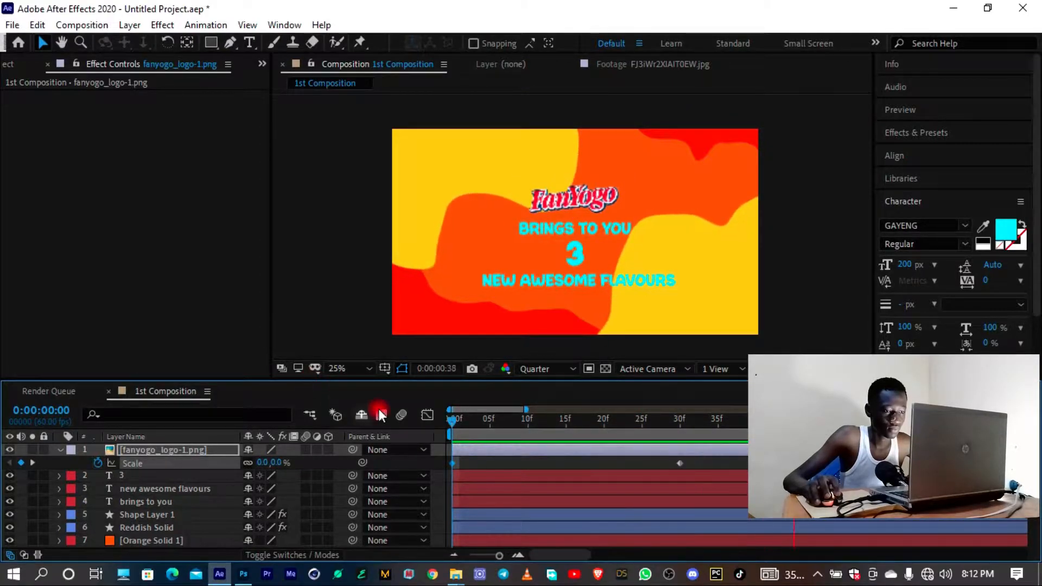
{"action": "left_click", "coordinate": [453, 421]}
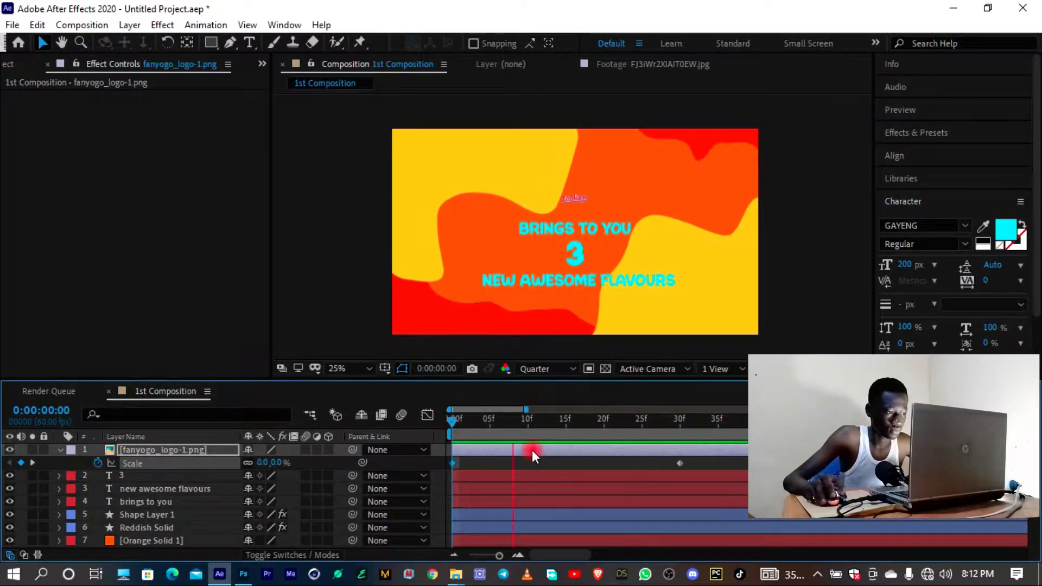
{"action": "key", "text": "space"}
Go to 0:00:00:15 and set the logo's Scale to 180% as an overshoot keyframe
{"action": "double_click", "coordinate": [64, 412]}
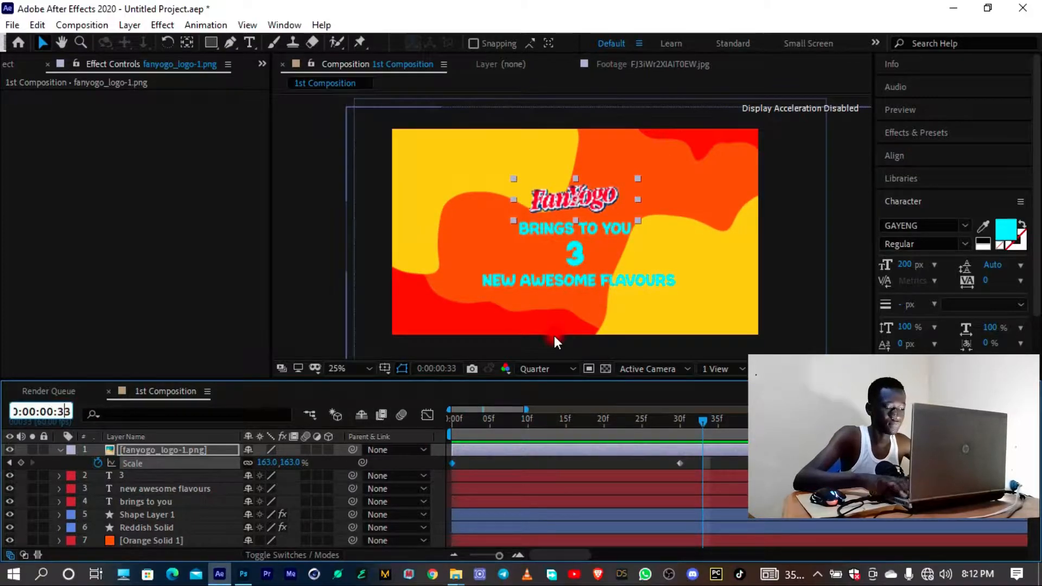
{"action": "type", "text": "15"}
{"action": "key", "text": "Return"}
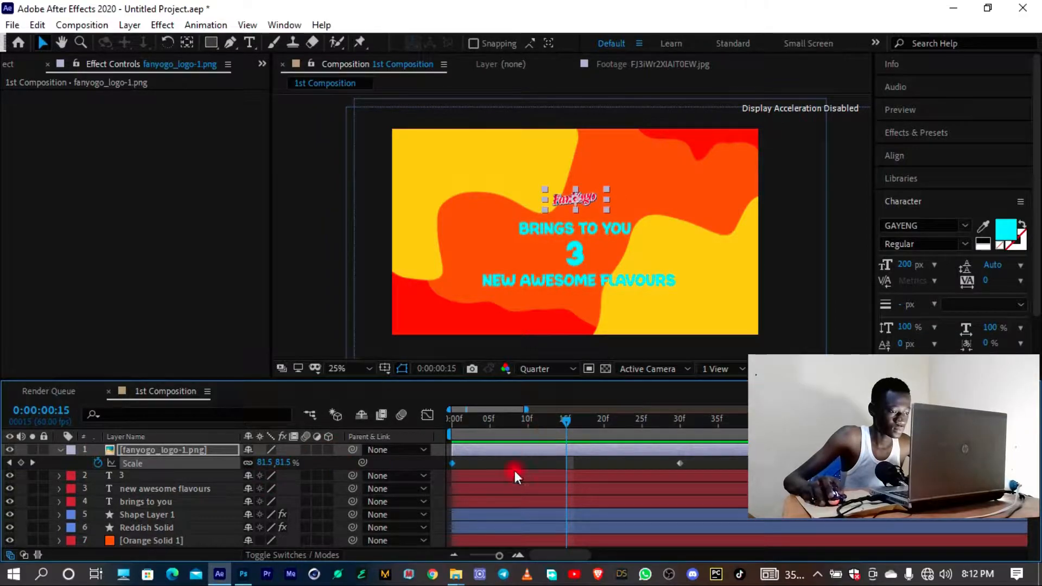
{"action": "left_click", "coordinate": [265, 463]}
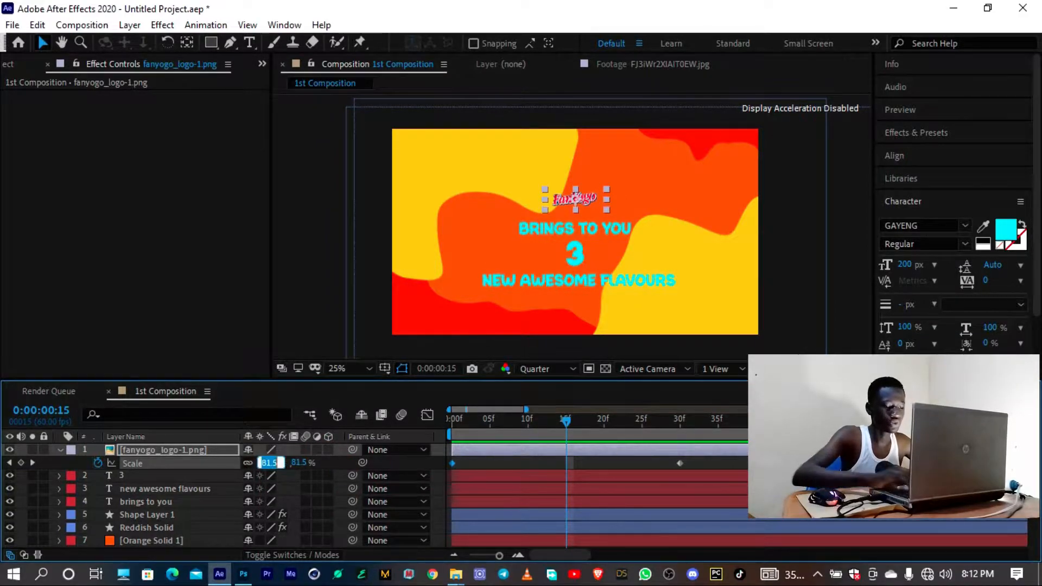
{"action": "type", "text": "180"}
{"action": "key", "text": "Return"}
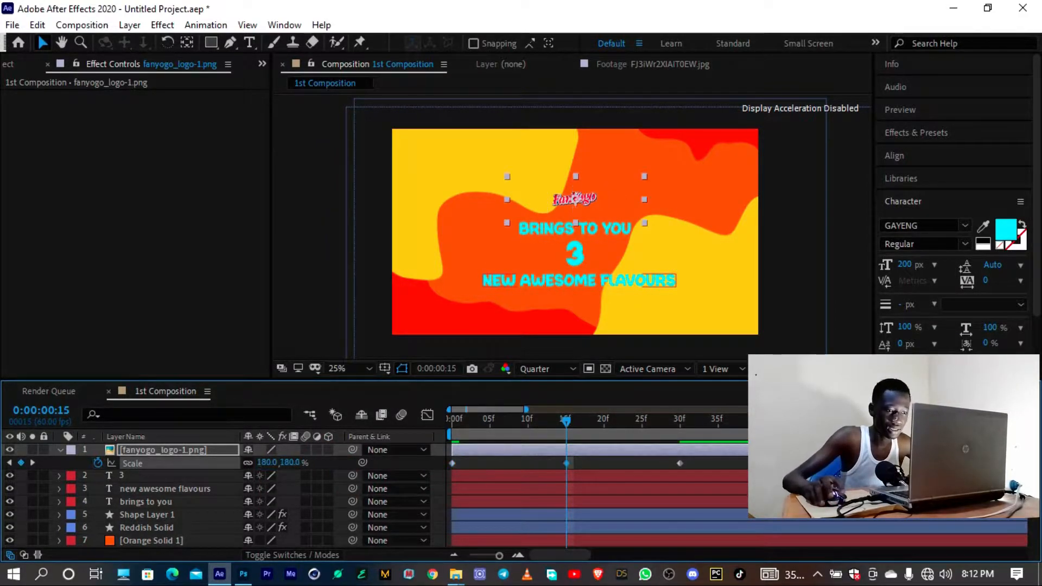
Go to 0:00:00:20 and move the logo's last Scale keyframe there from 0:00:00:30
{"action": "left_click", "coordinate": [63, 413]}
{"action": "left_click", "coordinate": [63, 413]}
{"action": "key", "text": "BackSpace"}
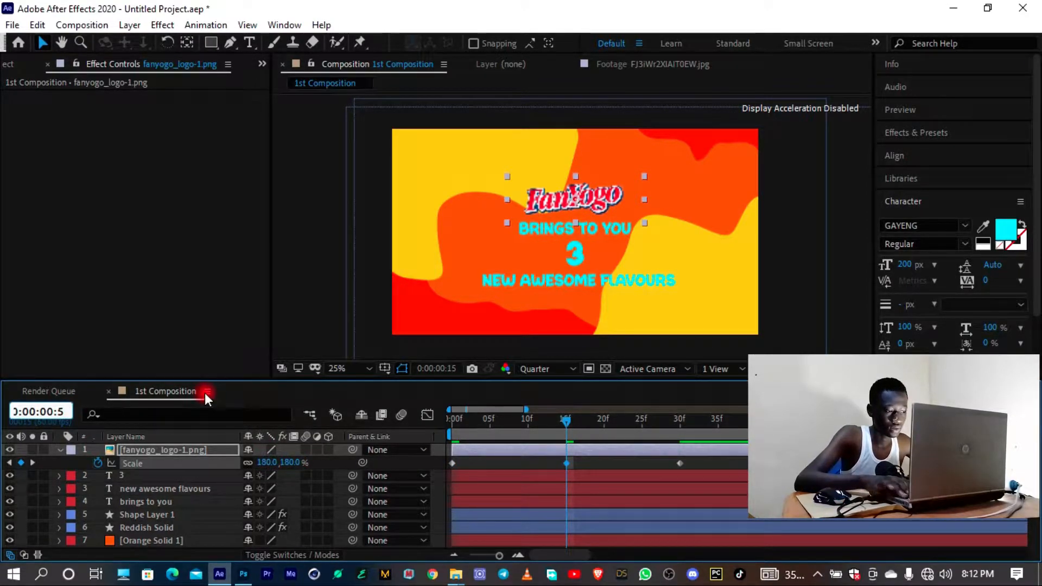
{"action": "key", "text": "Delete"}
{"action": "type", "text": "20"}
{"action": "key", "text": "Return"}
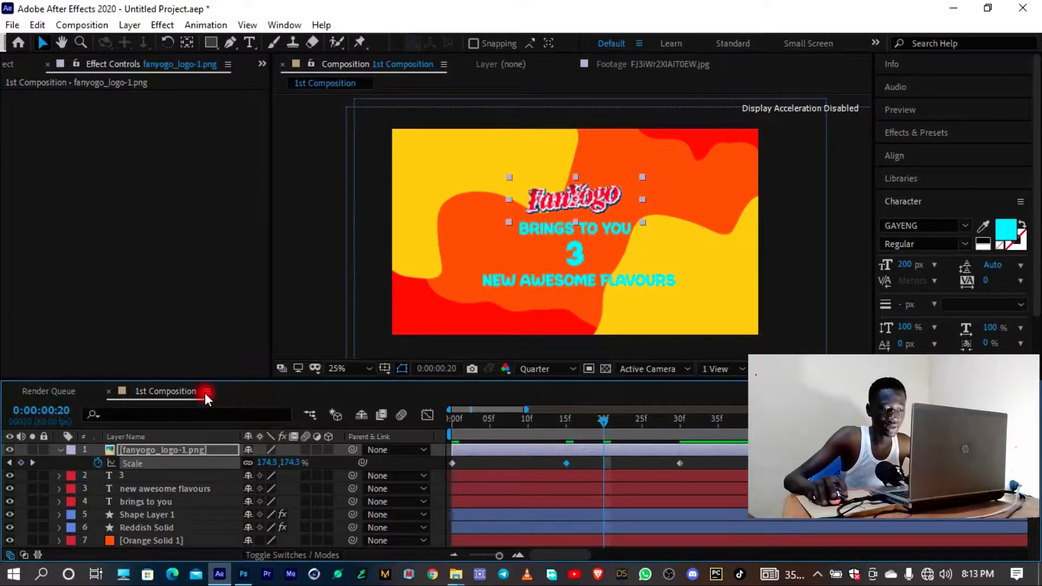
{"action": "left_click", "coordinate": [678, 463]}
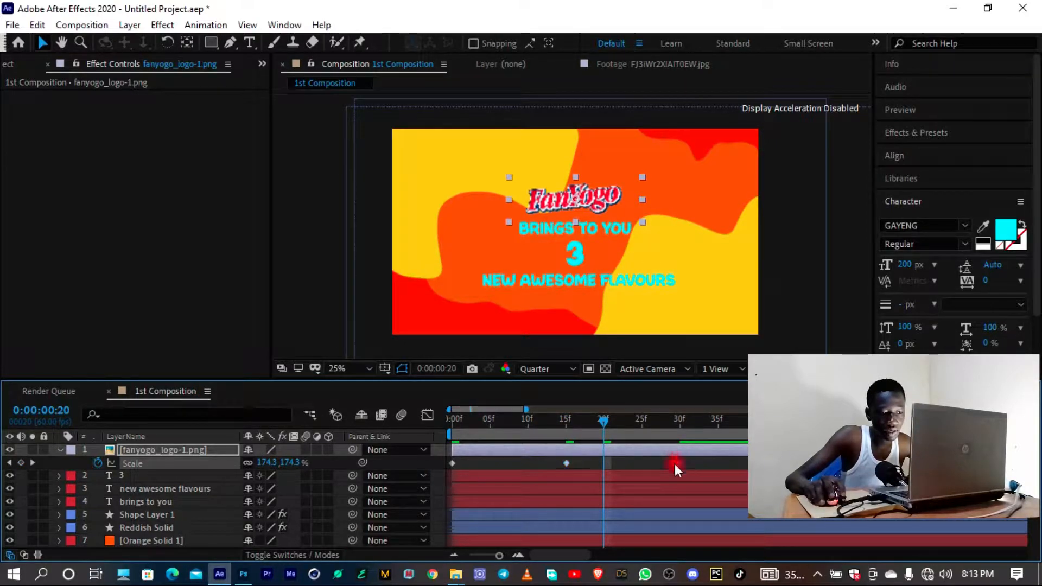
{"action": "left_click_drag", "start_coordinate": [675, 463], "coordinate": [603, 463]}
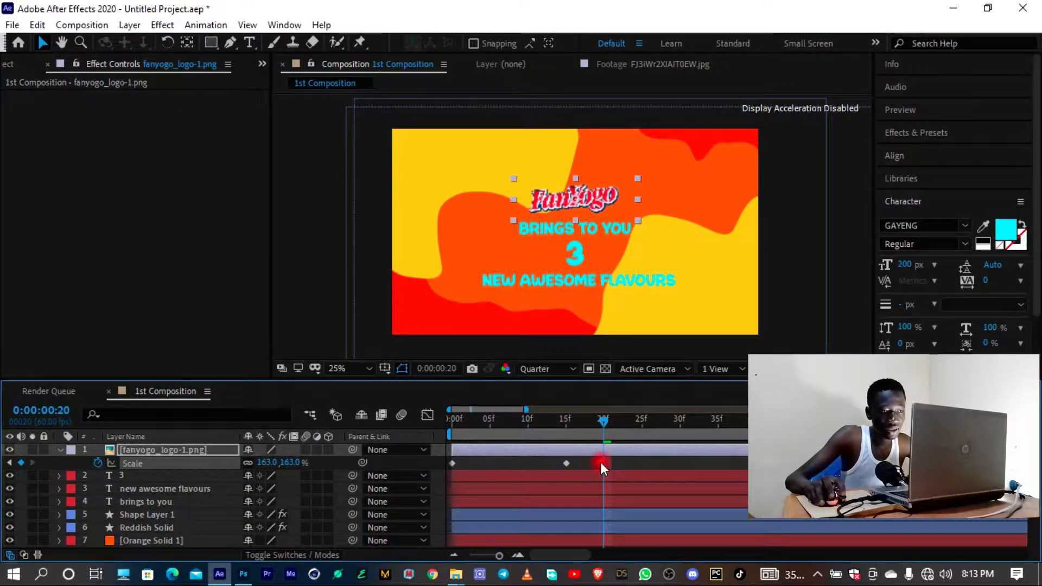
Go to 0:00:00:25 and set the logo's Scale to 170% for a second bounce keyframe
{"action": "left_click", "coordinate": [52, 414]}
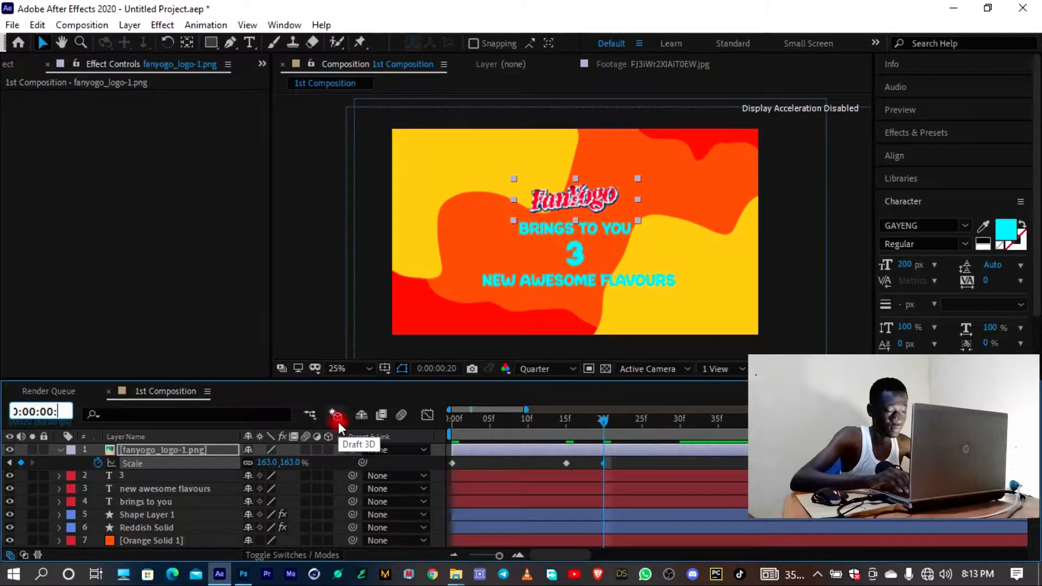
{"action": "type", "text": "25"}
{"action": "key", "text": "Return"}
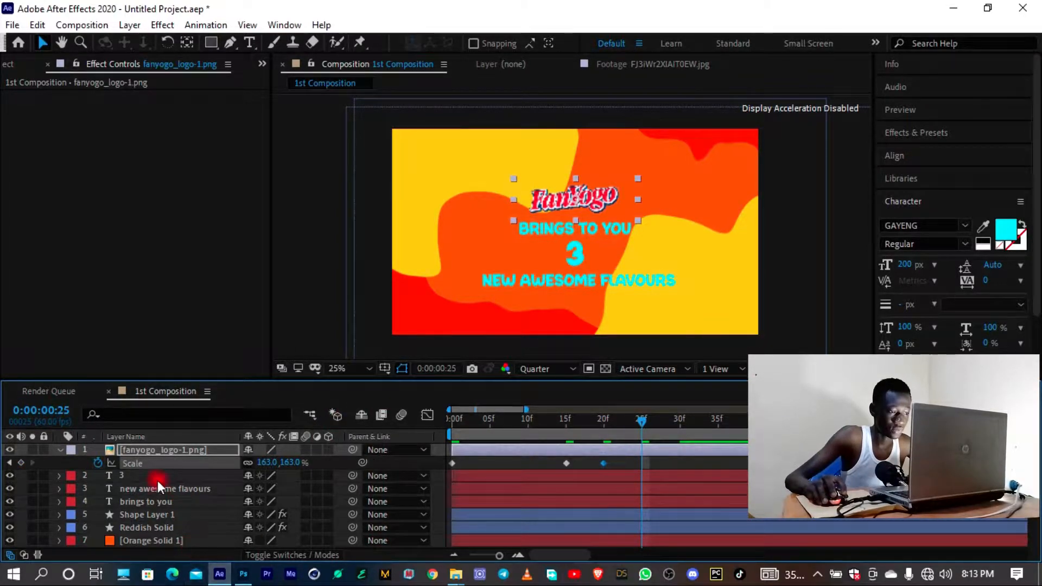
{"action": "left_click", "coordinate": [270, 463]}
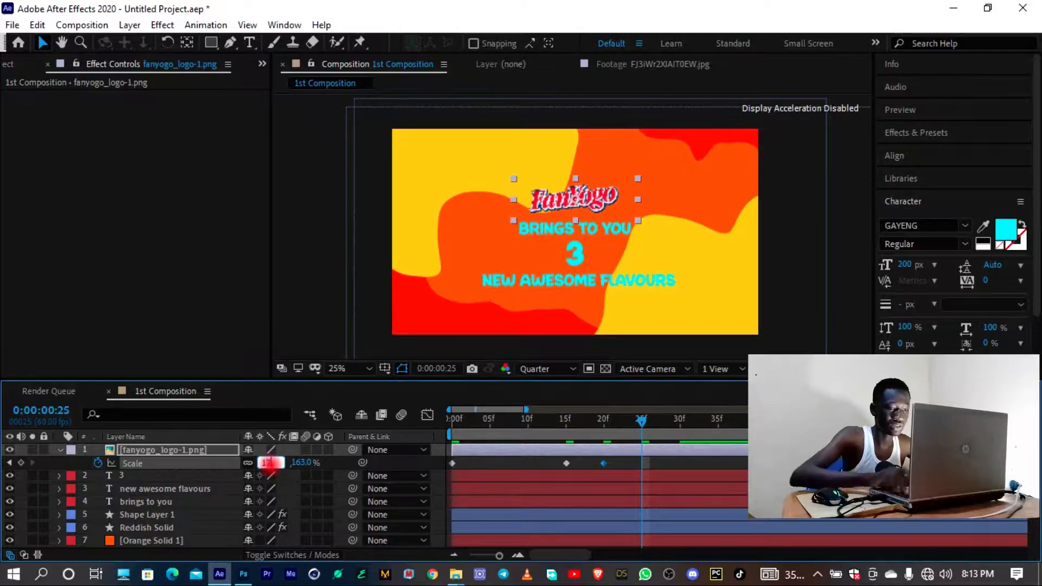
{"action": "type", "text": "170"}
{"action": "key", "text": "Return"}
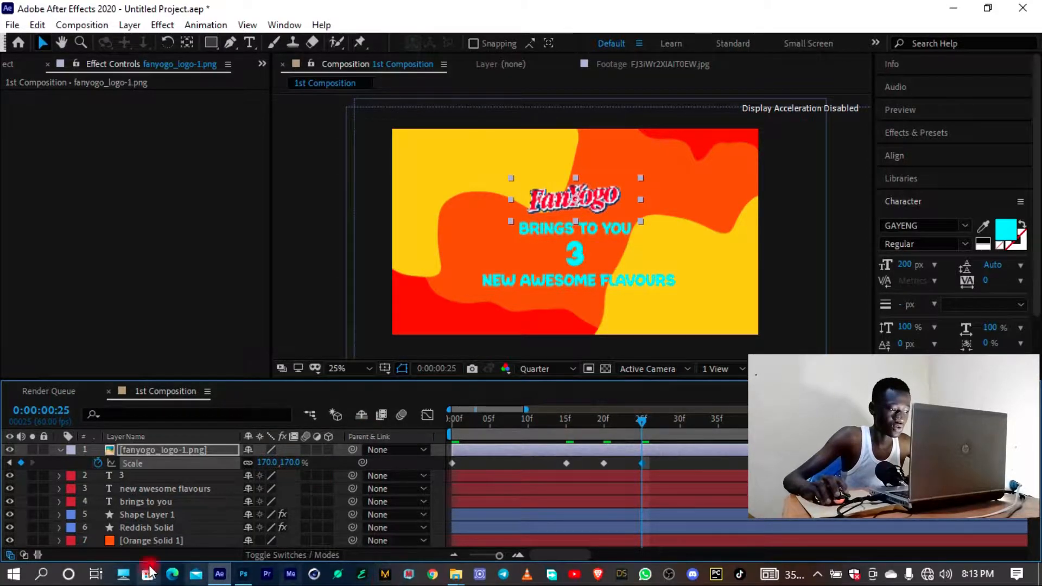
Go to 0:00:00:30 and set the logo's Scale to 163% as the settling keyframe
{"action": "left_click", "coordinate": [50, 419]}
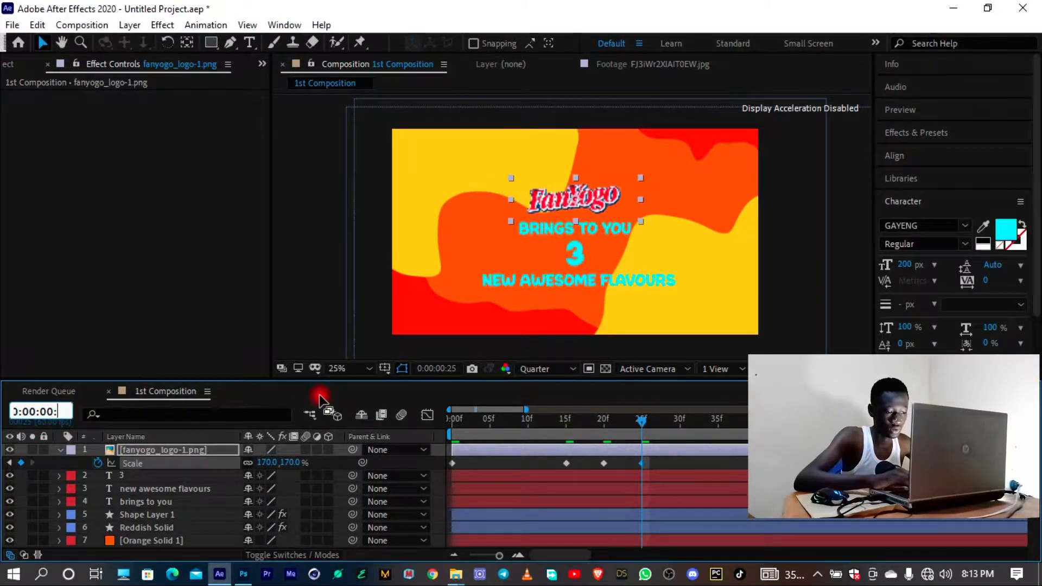
{"action": "key", "text": "Return"}
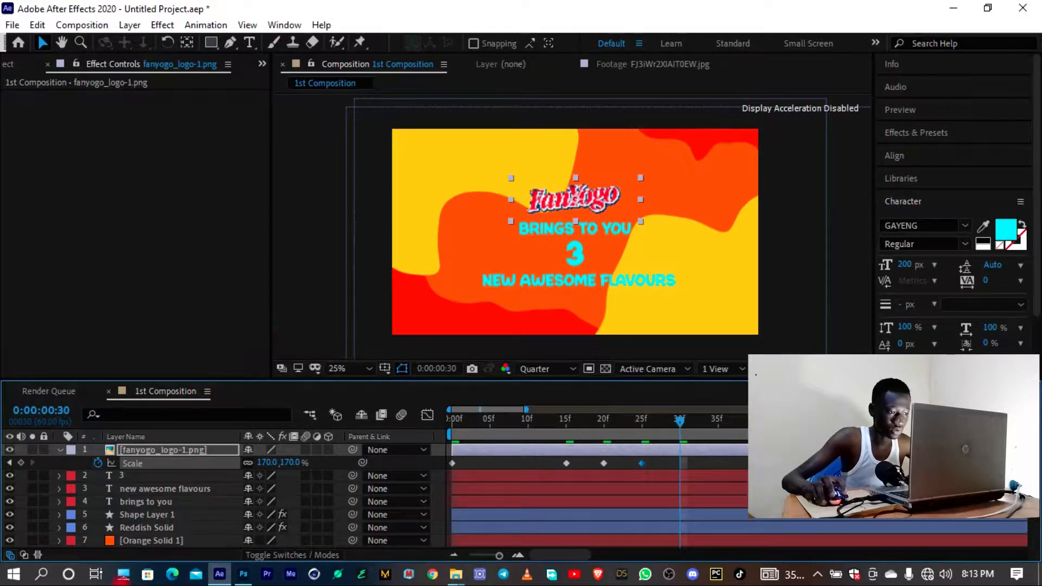
{"action": "left_click", "coordinate": [262, 462]}
{"action": "type", "text": "1"}
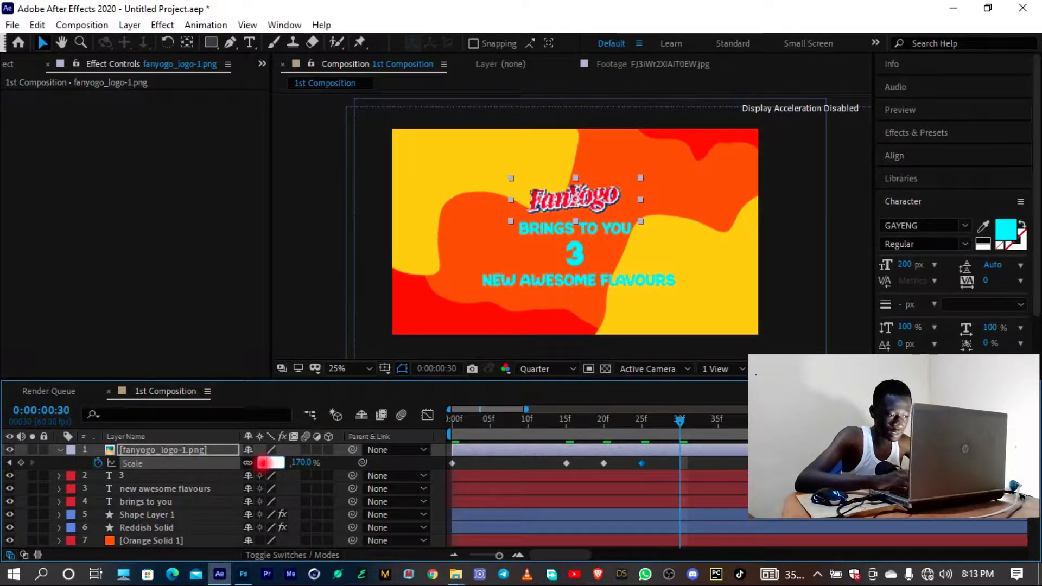
{"action": "type", "text": "63"}
{"action": "key", "text": "Return"}
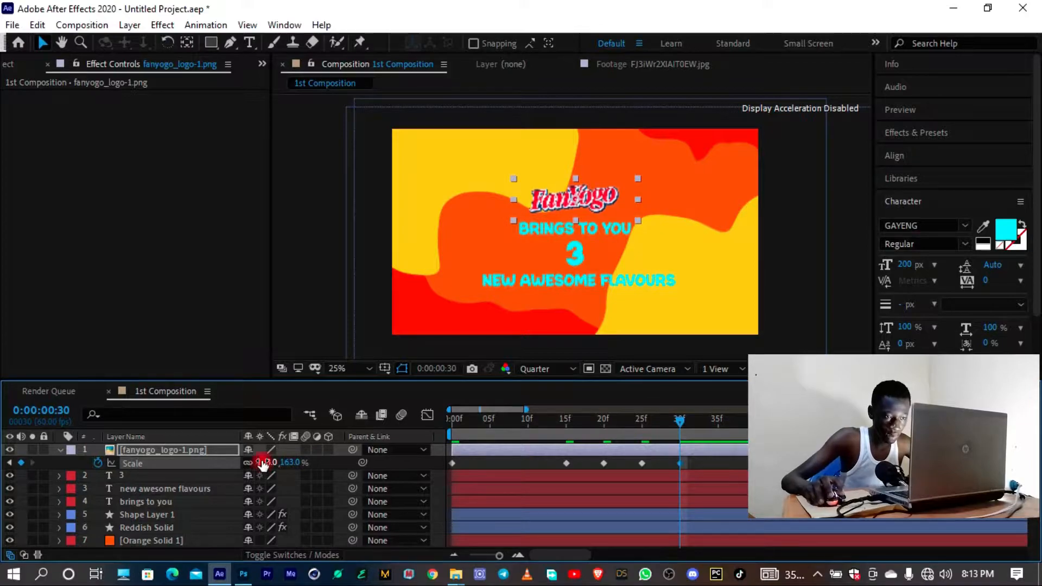
Go back to 0:00:00:20 and set the logo's Scale keyframe there to 150%
{"action": "left_click", "coordinate": [601, 419]}
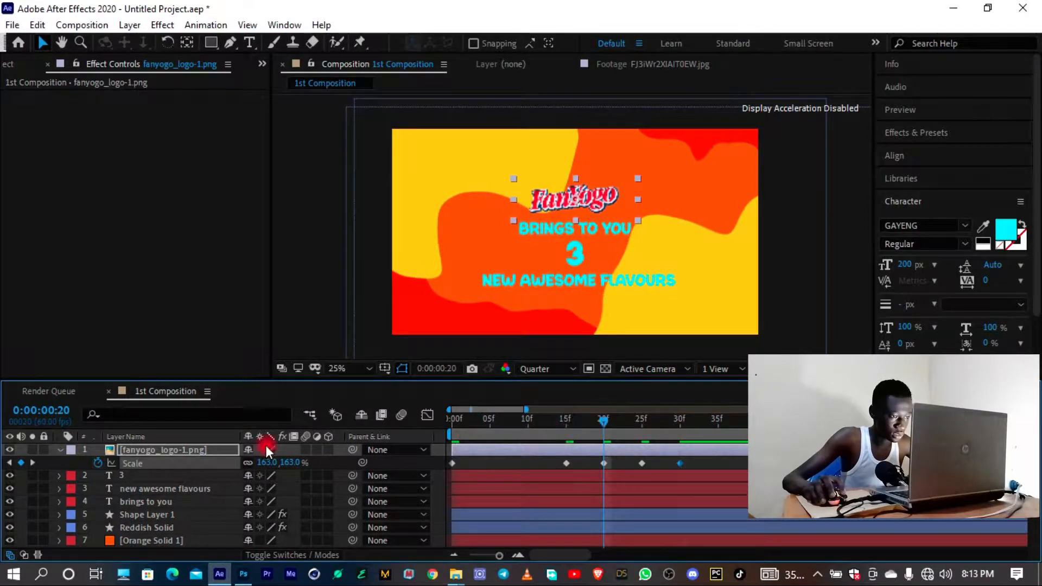
{"action": "left_click", "coordinate": [271, 464]}
{"action": "type", "text": "1"}
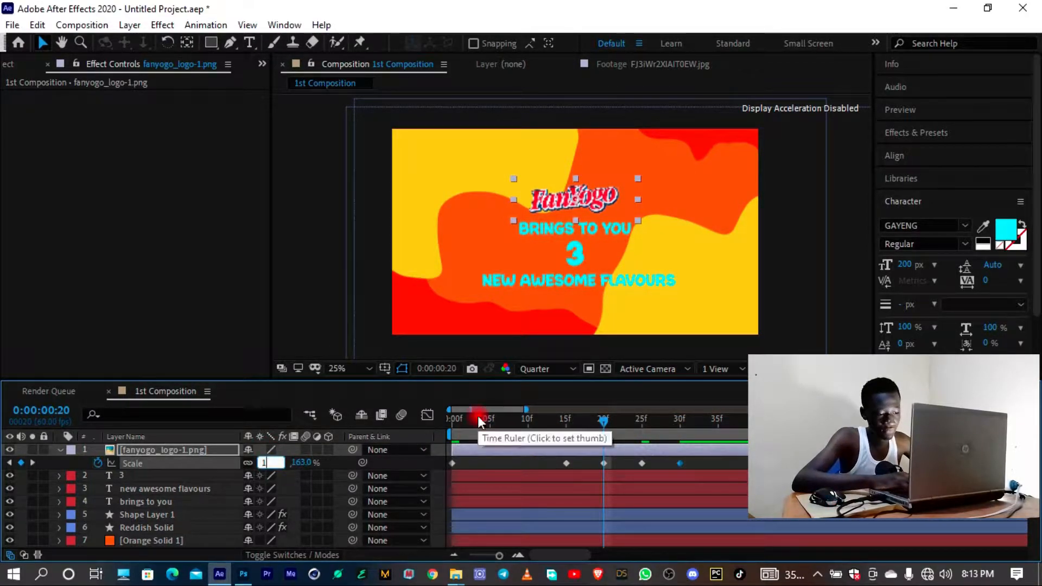
{"action": "type", "text": "50"}
{"action": "key", "text": "Return"}
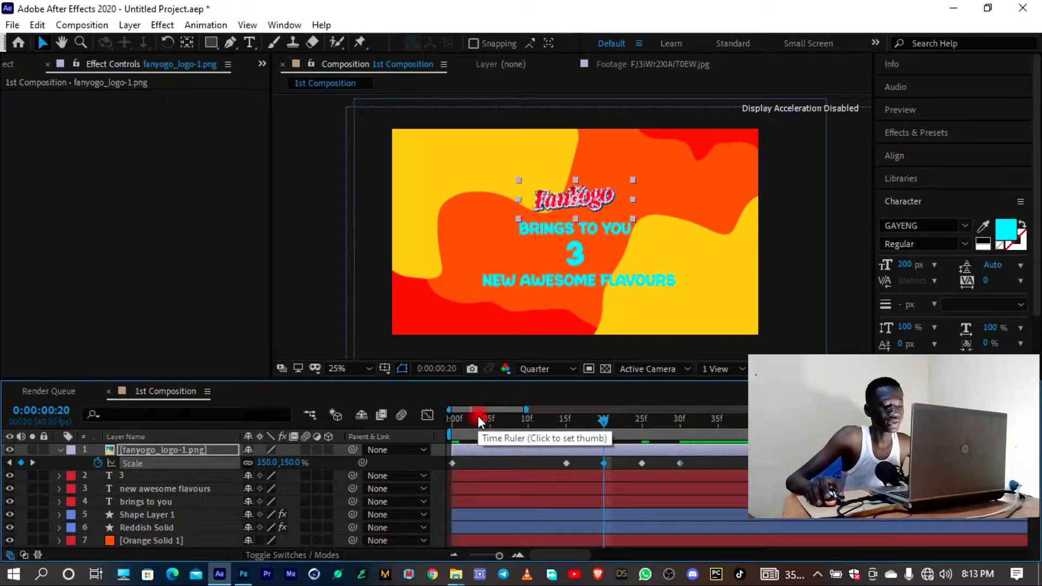
Preview the logo's bounce and scrub back to the overshoot keyframe at 0:00:00:15 to check its timing
{"action": "key", "text": "space"}
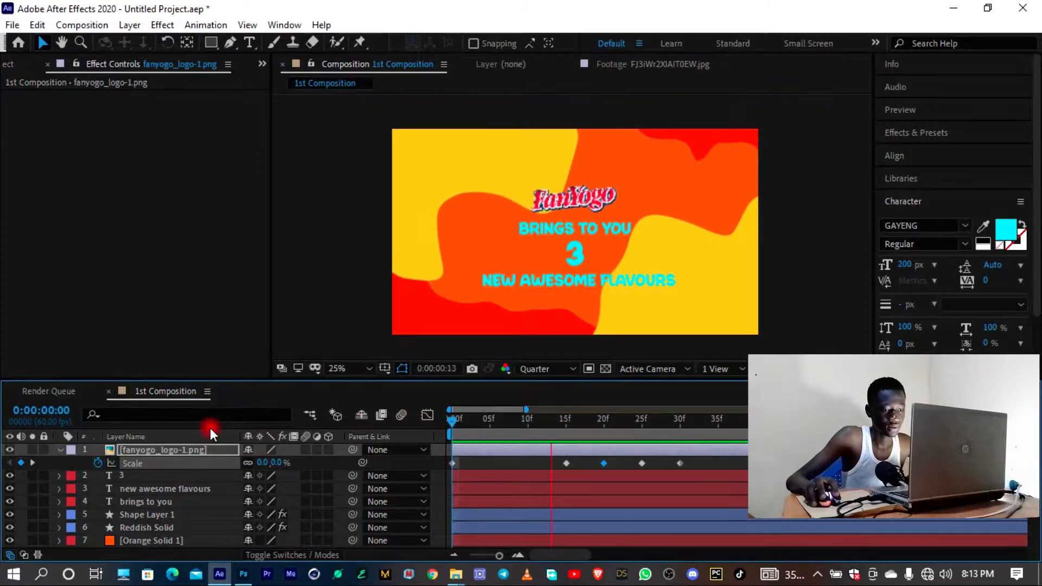
{"action": "key", "text": "space"}
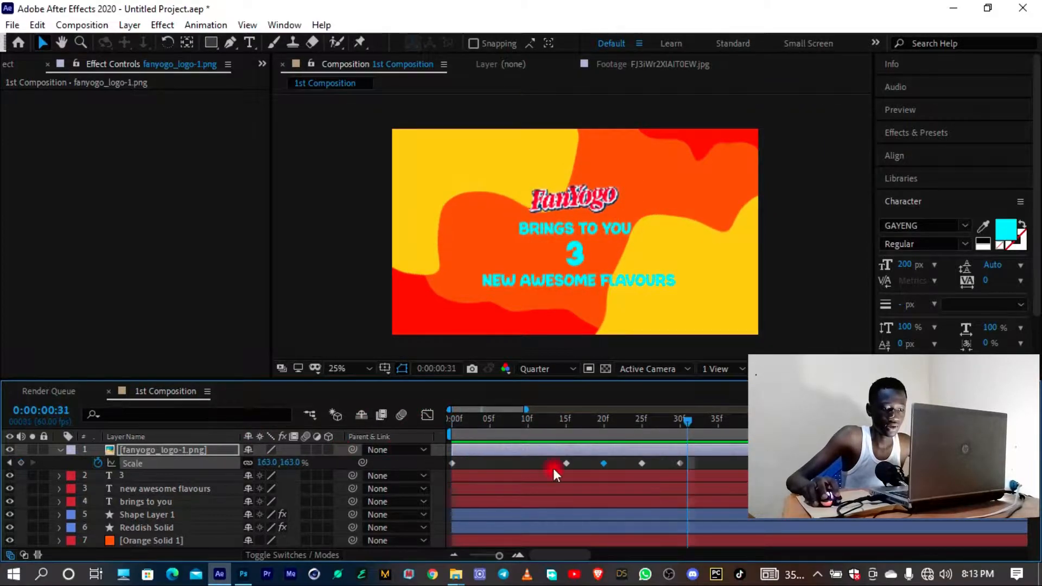
{"action": "left_click_drag", "start_coordinate": [684, 419], "coordinate": [589, 420]}
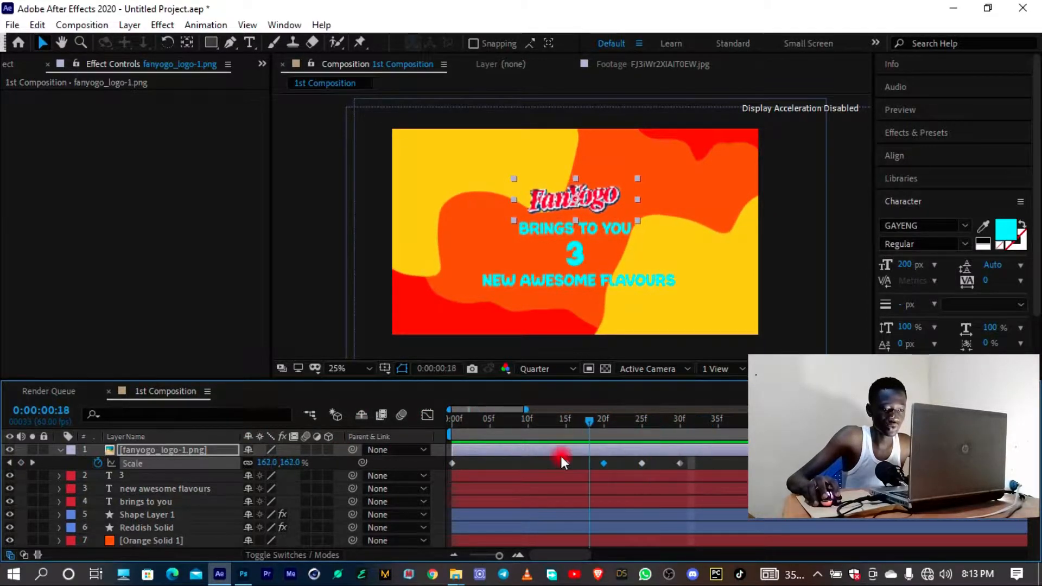
{"action": "left_click_drag", "start_coordinate": [561, 456], "coordinate": [565, 451]}
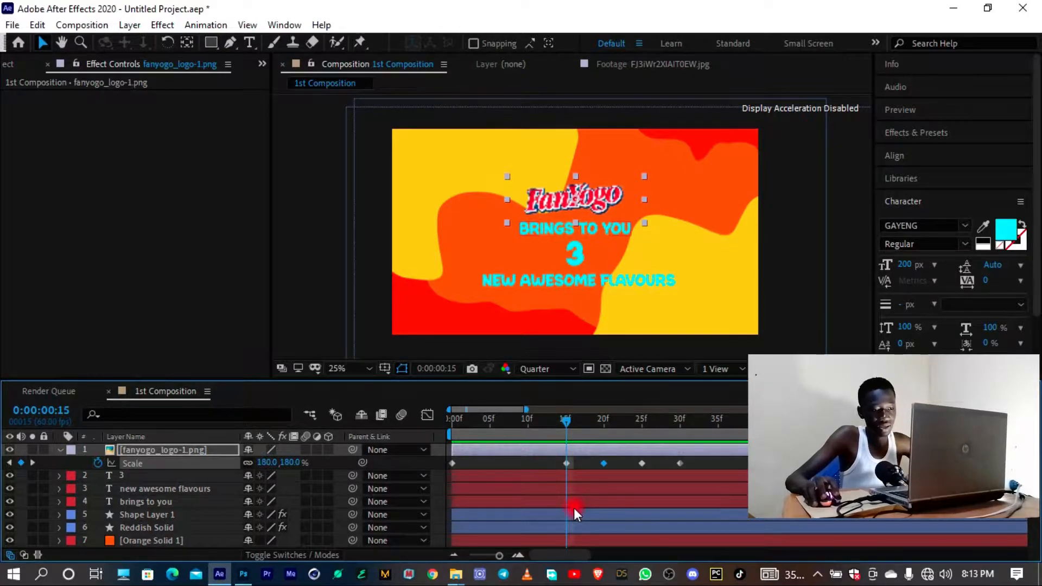
Space out the logo's last three Scale keyframes by moving them to frames 22, 29 and 36
{"action": "left_click", "coordinate": [617, 430]}
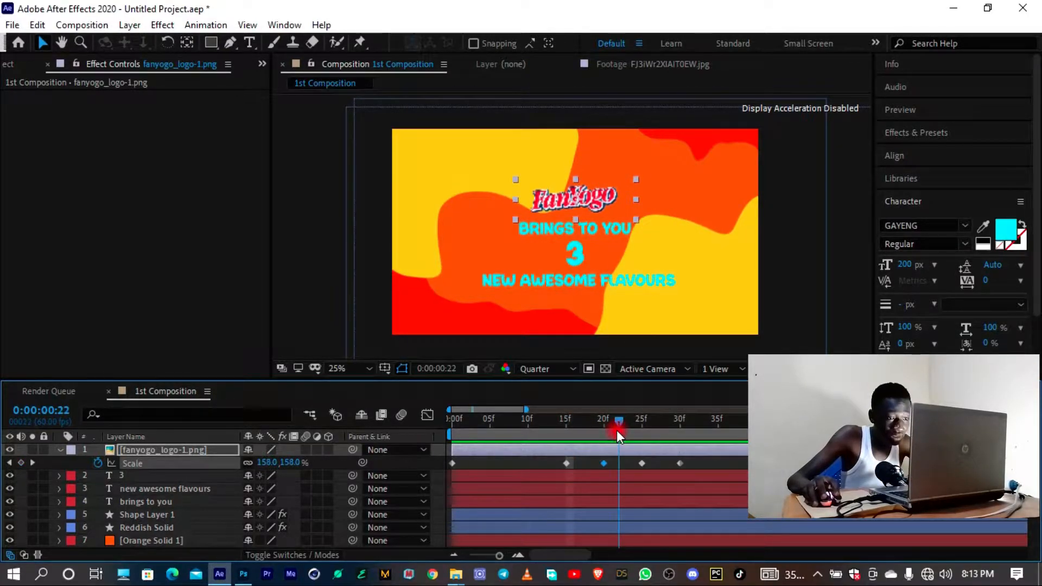
{"action": "left_click_drag", "start_coordinate": [602, 463], "coordinate": [617, 464]}
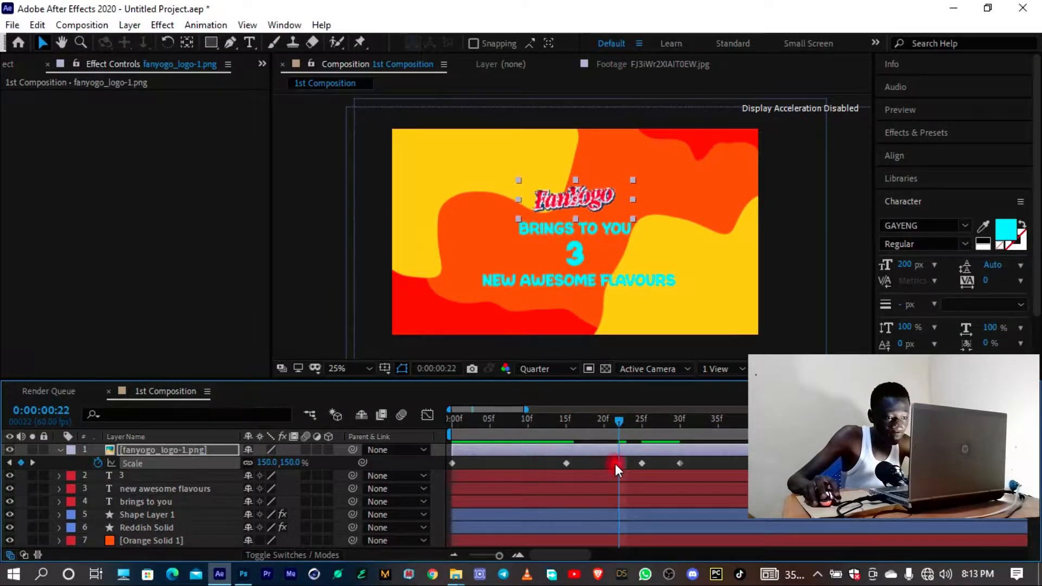
{"action": "left_click", "coordinate": [627, 424]}
{"action": "left_click_drag", "start_coordinate": [630, 423], "coordinate": [673, 424]}
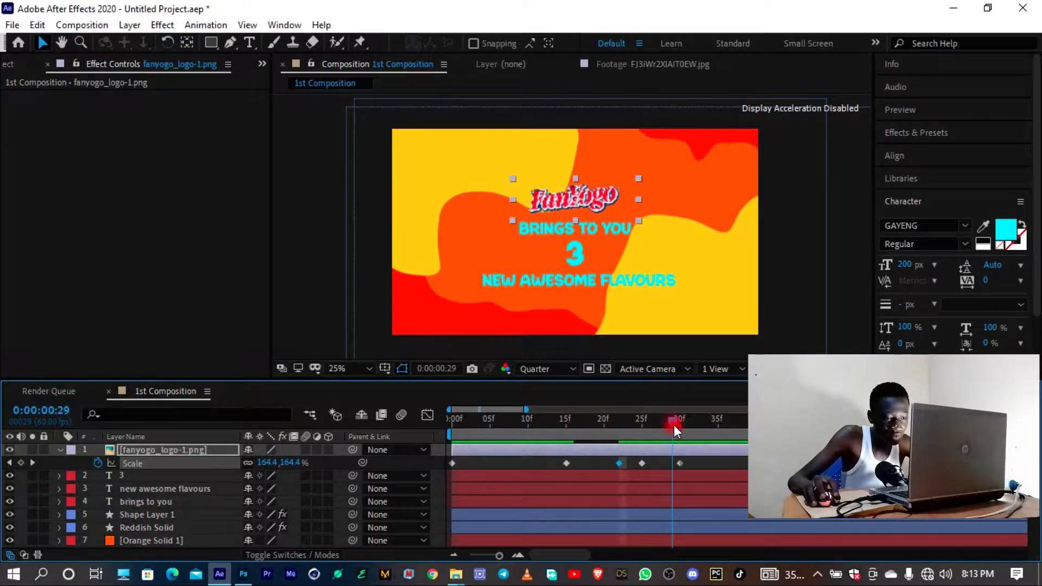
{"action": "left_click_drag", "start_coordinate": [643, 462], "coordinate": [678, 462]}
{"action": "left_click_drag", "start_coordinate": [676, 426], "coordinate": [729, 431]}
{"action": "left_click_drag", "start_coordinate": [681, 464], "coordinate": [727, 461]}
Play the retimed logo bounce from the first frame
{"action": "key", "text": "space"}
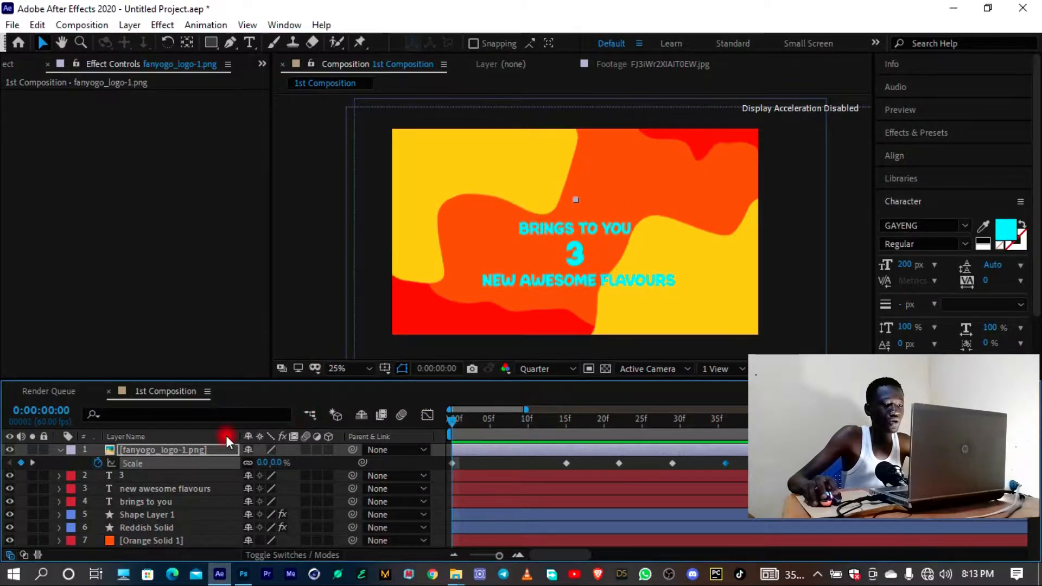
{"action": "left_click_drag", "start_coordinate": [499, 422], "coordinate": [317, 425]}
{"action": "key", "text": "space"}
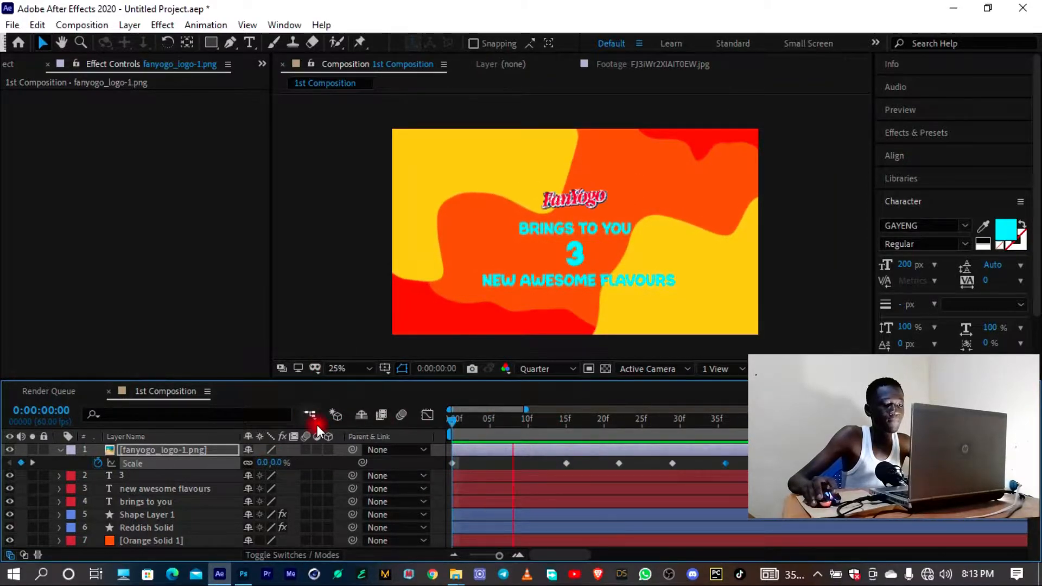
{"action": "key", "text": "space"}
Select the "brings to you" text layer and set the current time to 0:00:00:35
{"action": "left_click", "coordinate": [347, 199]}
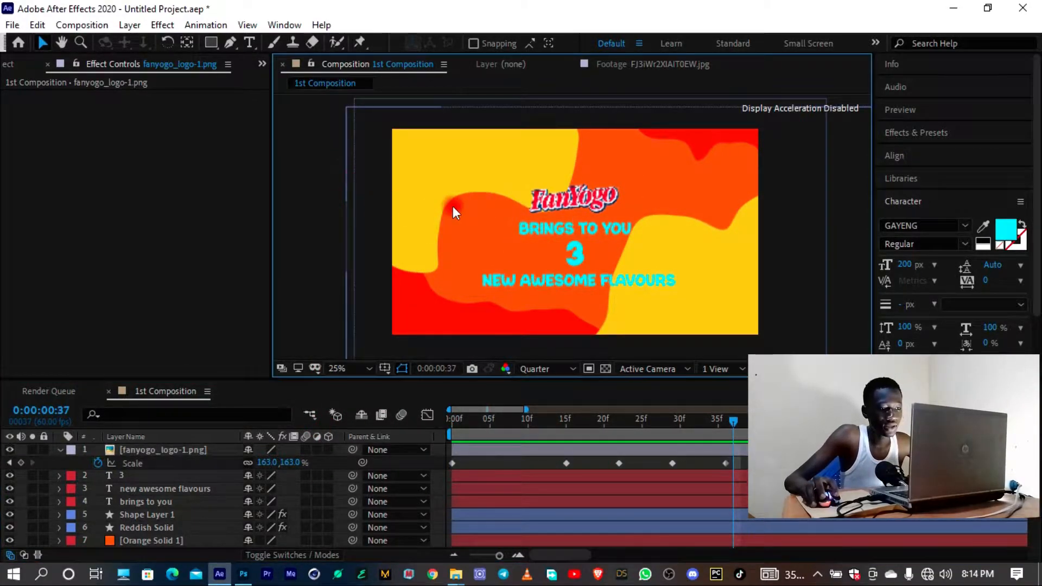
{"action": "left_click", "coordinate": [599, 232]}
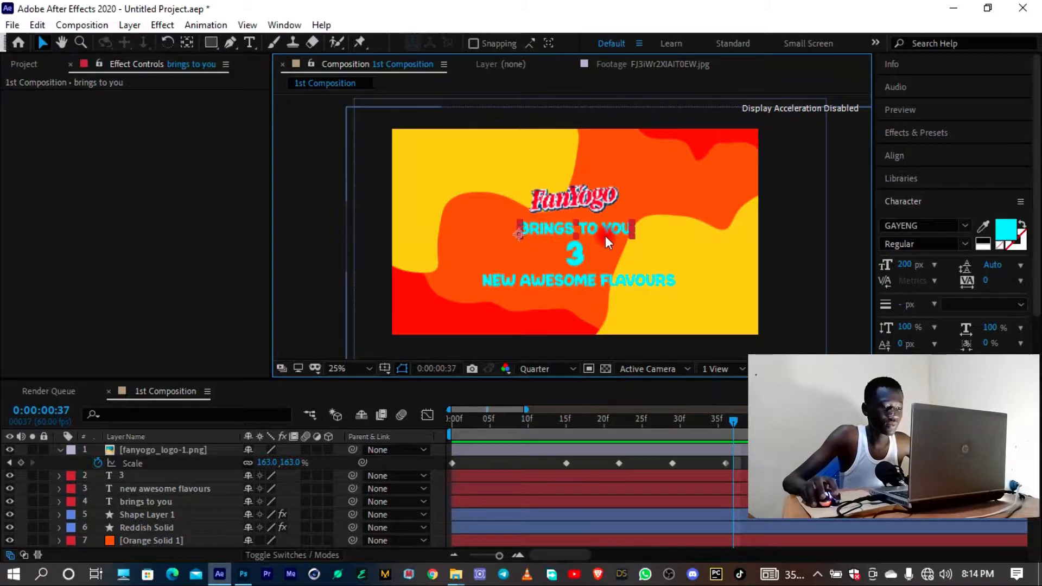
{"action": "left_click", "coordinate": [734, 429]}
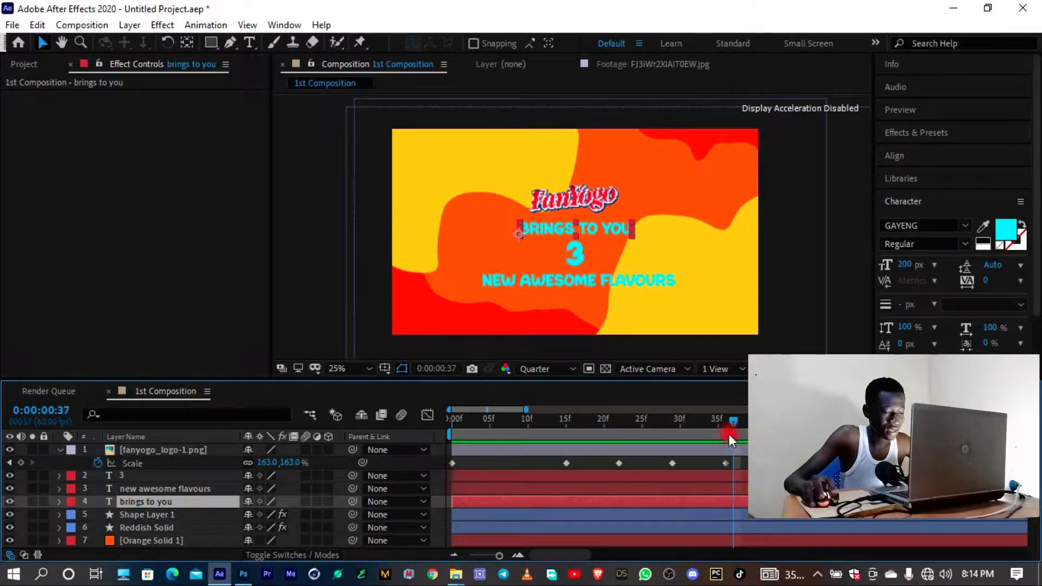
{"action": "left_click", "coordinate": [728, 435]}
{"action": "left_click", "coordinate": [49, 410]}
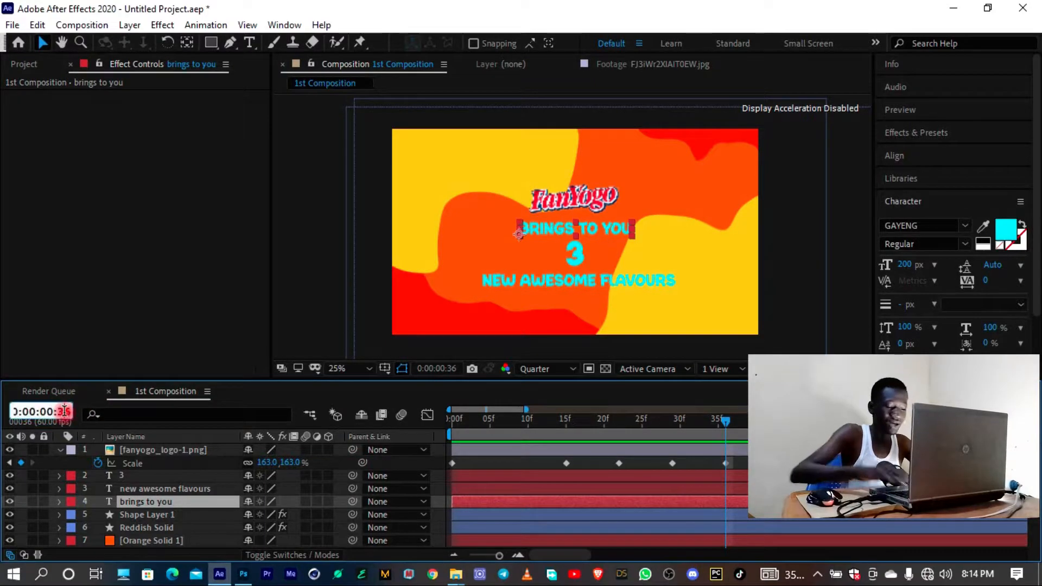
{"action": "key", "text": "BackSpace"}
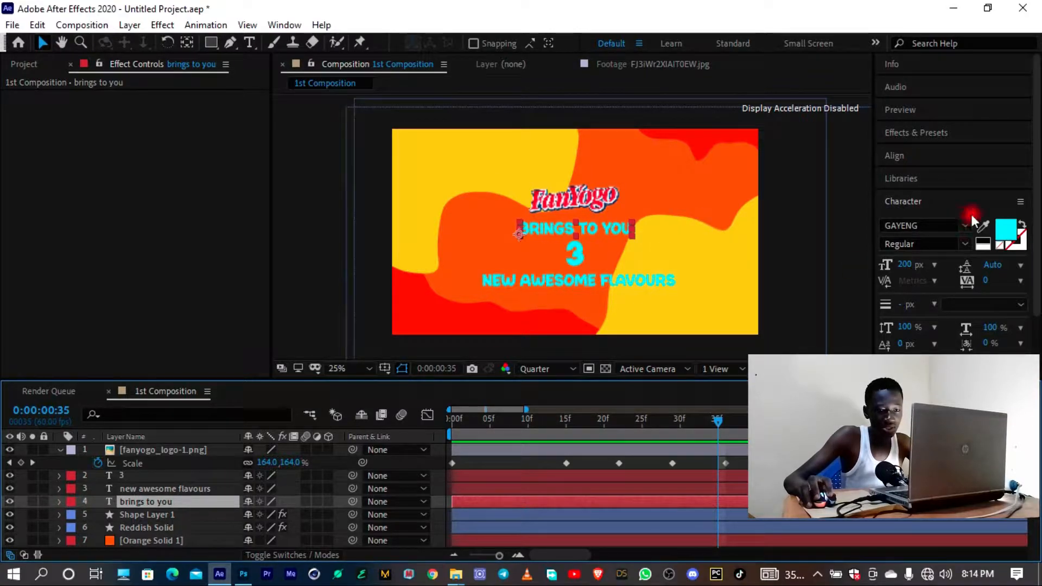
Change the fill of the "brings to you", "3" and "new awesome flavours" texts to white
{"action": "left_click", "coordinate": [984, 242]}
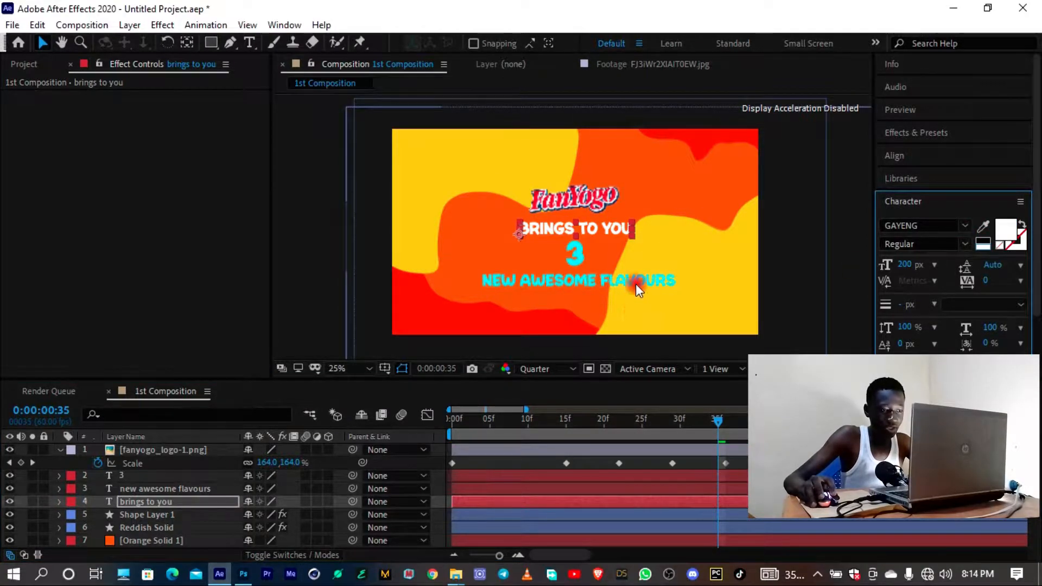
{"action": "left_click", "coordinate": [563, 252]}
{"action": "left_click", "coordinate": [584, 288], "text": "shift"}
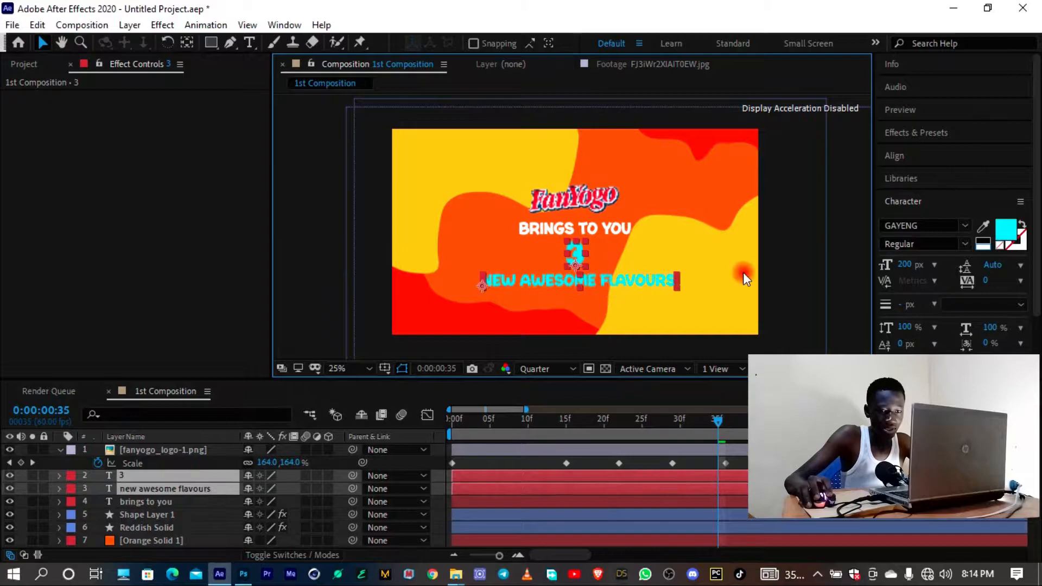
{"action": "left_click", "coordinate": [984, 247]}
{"action": "left_click", "coordinate": [825, 224]}
{"action": "scroll", "coordinate": [640, 293], "scroll_direction": "down", "scroll_amount": 2}
{"action": "scroll", "coordinate": [639, 294], "scroll_direction": "up", "scroll_amount": 2}
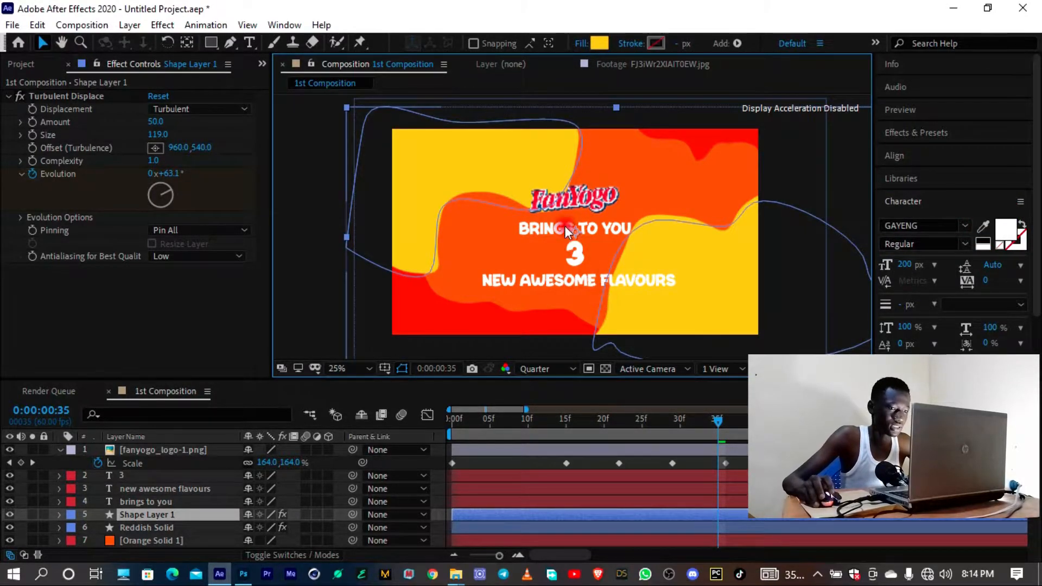
{"action": "scroll", "coordinate": [517, 249], "scroll_direction": "down", "scroll_amount": 1}
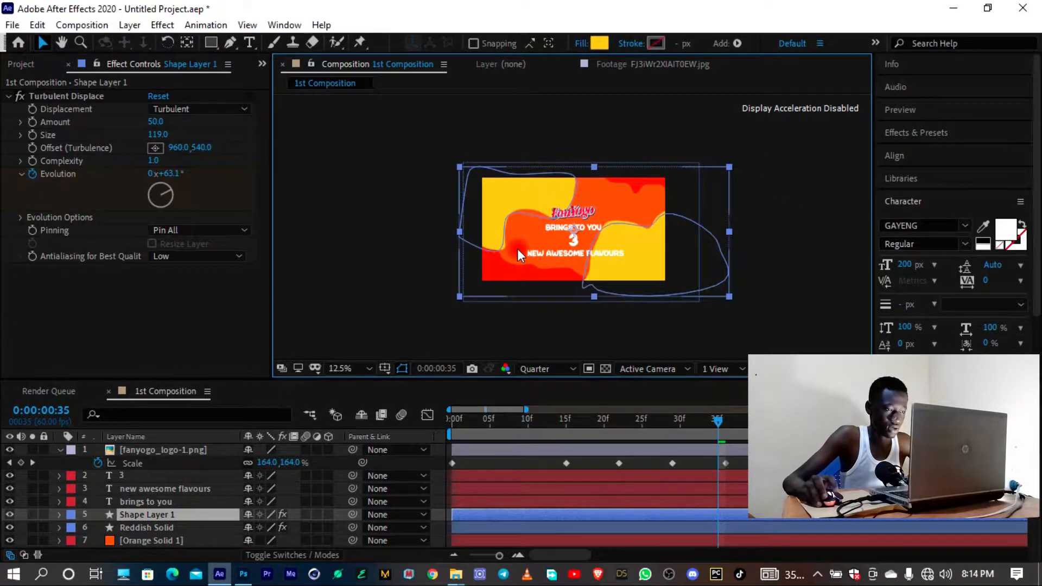
{"action": "left_click", "coordinate": [370, 215]}
{"action": "scroll", "coordinate": [639, 243], "scroll_direction": "up", "scroll_amount": 1}
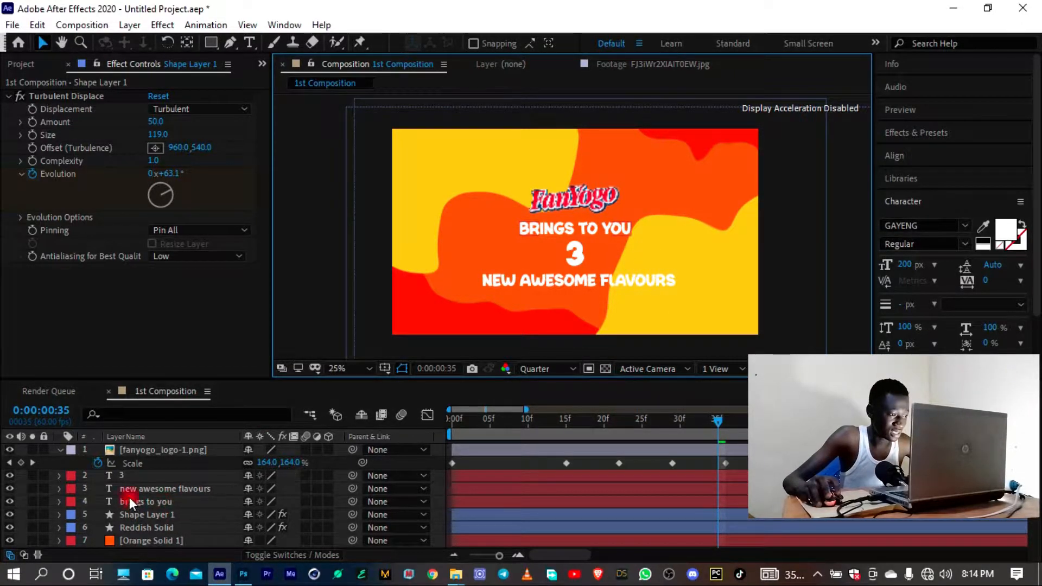
Add a Scale text animator to the "brings to you" layer and set its Scale to 0%
{"action": "left_click", "coordinate": [59, 501]}
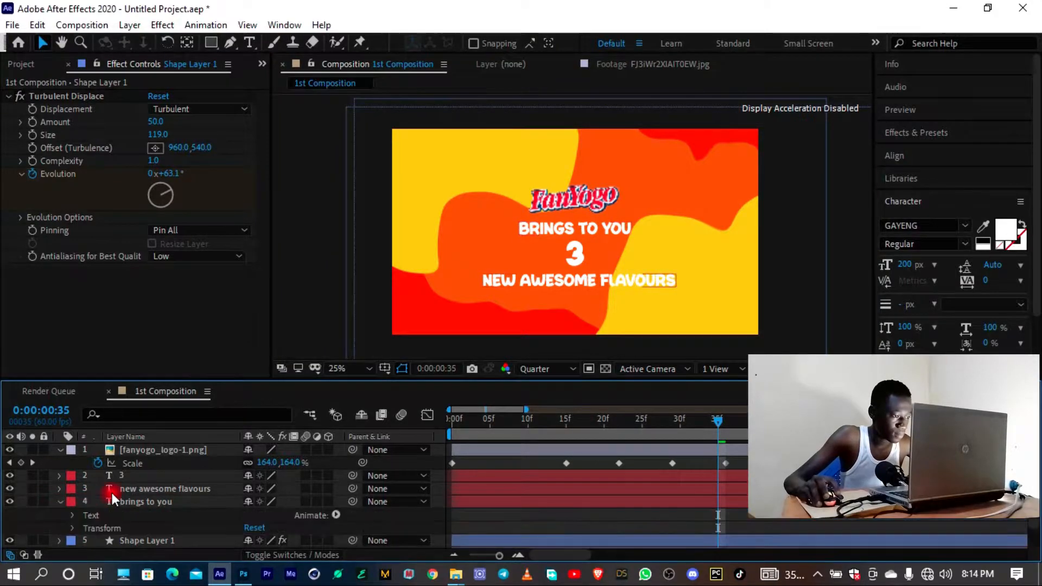
{"action": "scroll", "coordinate": [86, 500], "scroll_direction": "down", "scroll_amount": 1}
{"action": "left_click", "coordinate": [335, 489]}
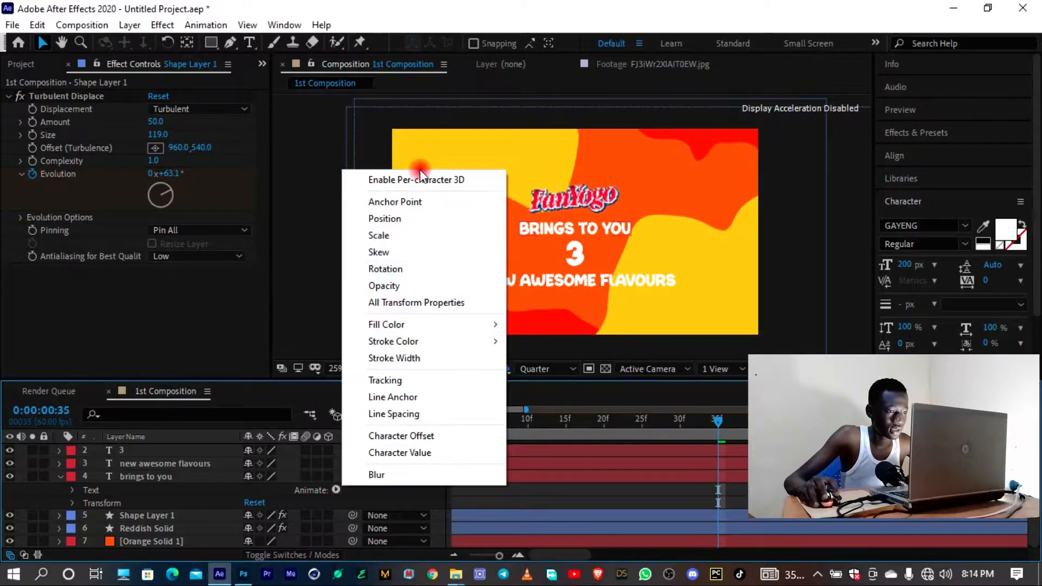
{"action": "left_click", "coordinate": [408, 235]}
{"action": "scroll", "coordinate": [171, 522], "scroll_direction": "down", "scroll_amount": 2}
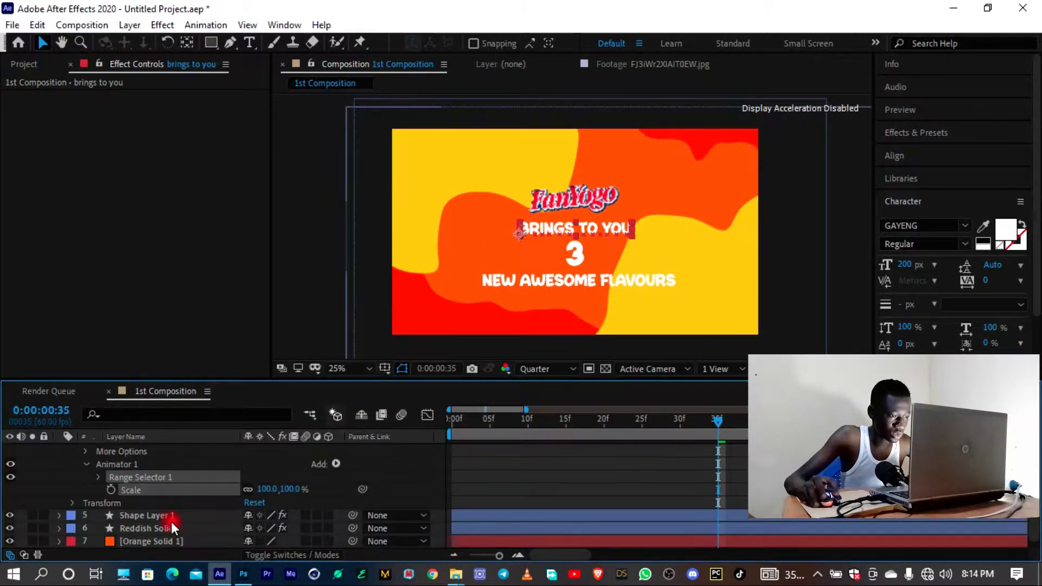
{"action": "left_click", "coordinate": [268, 489]}
{"action": "type", "text": "0"}
{"action": "key", "text": "Return"}
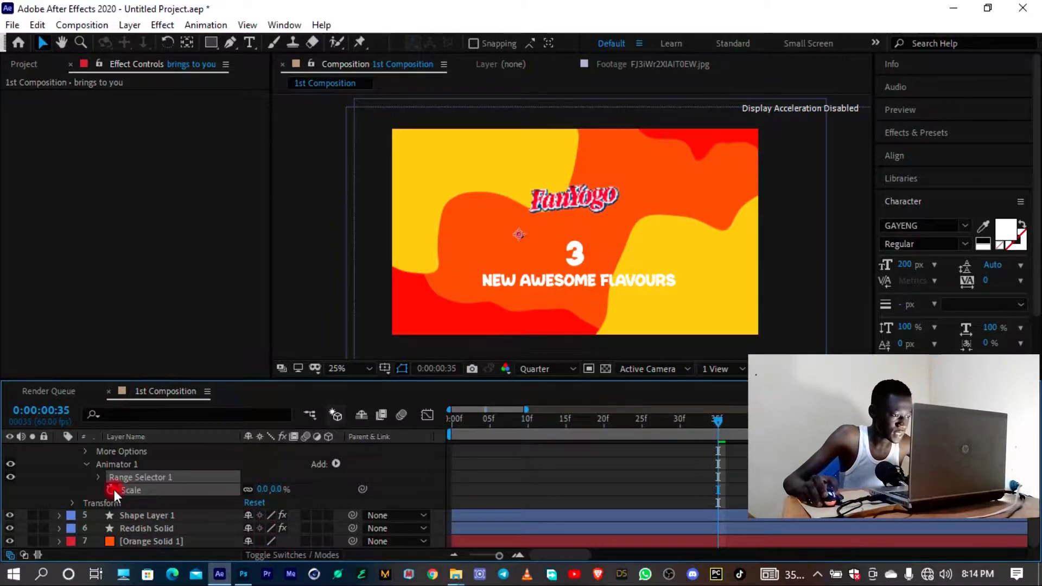
Keyframe the "brings to you" range selector's Start at 0% on 0:00:00:35 and 100% on 0:00:01:35
{"action": "left_click", "coordinate": [99, 478]}
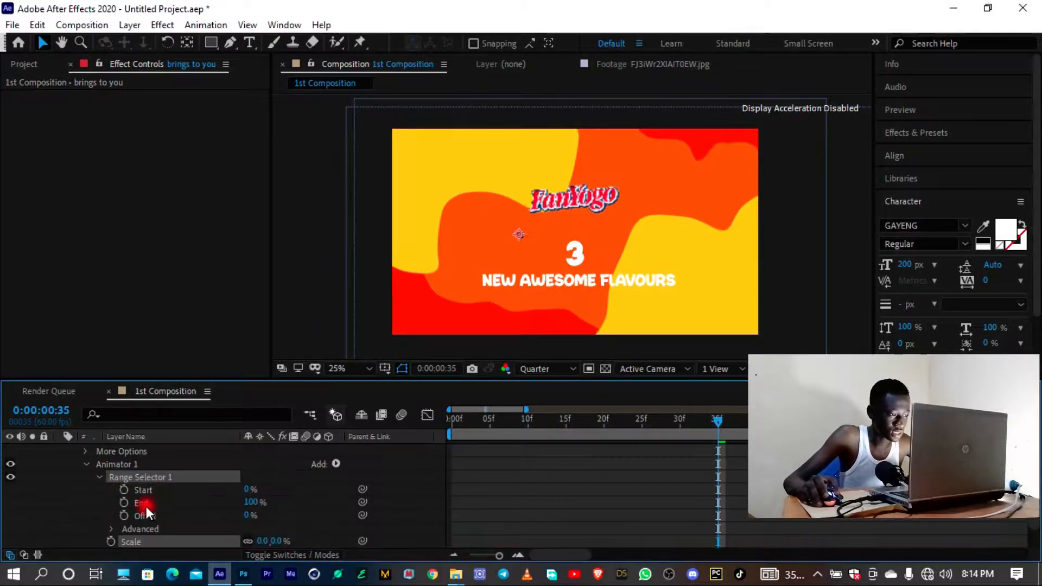
{"action": "left_click", "coordinate": [123, 490]}
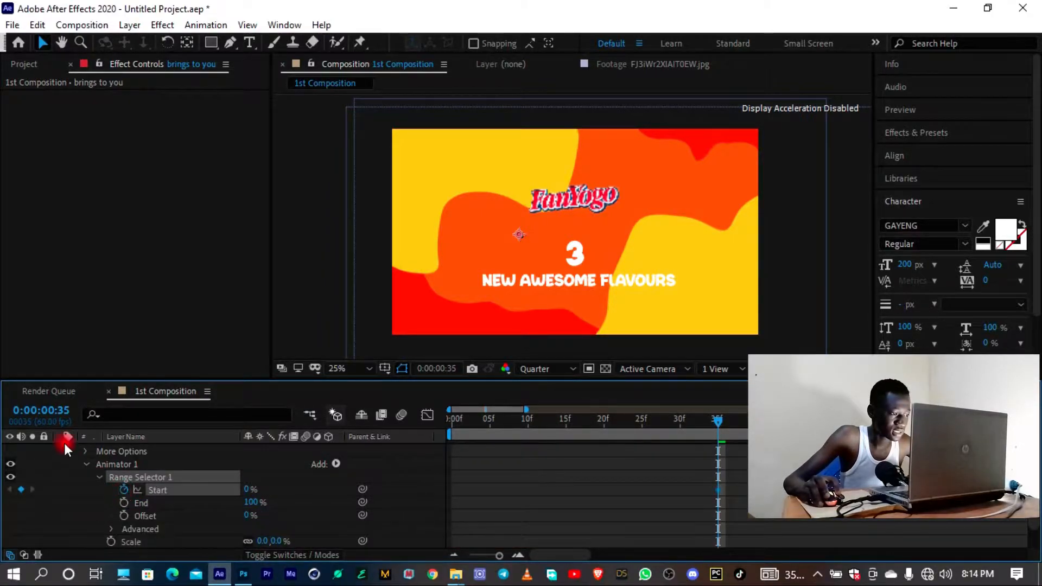
{"action": "double_click", "coordinate": [57, 412]}
{"action": "key", "text": "BackSpace"}
{"action": "type", "text": "1"}
{"action": "key", "text": "Return"}
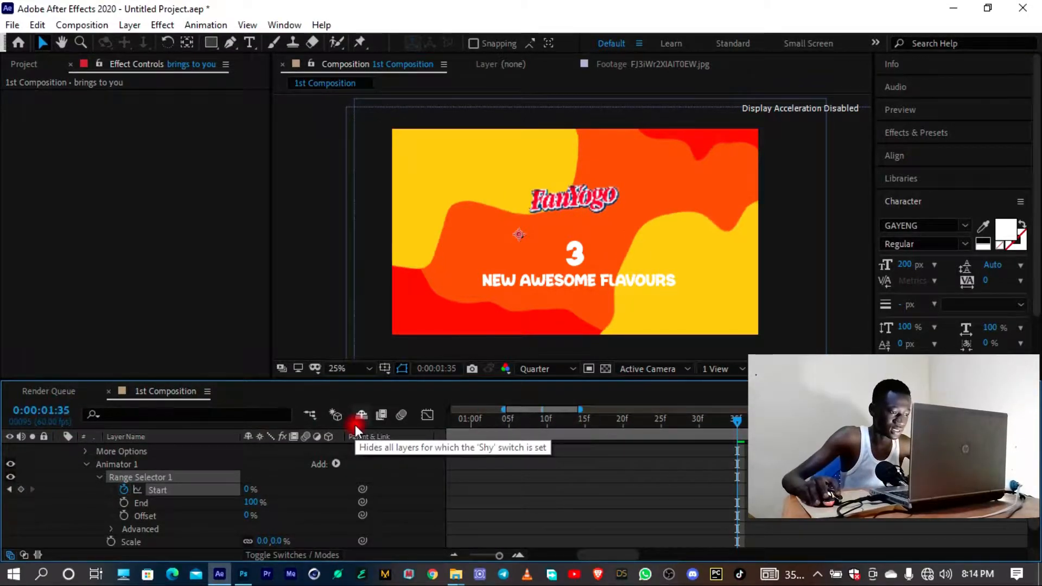
{"action": "left_click_drag", "start_coordinate": [247, 495], "coordinate": [552, 497]}
Apply Easy Ease to both Start keyframes of the "brings to you" range selector
{"action": "left_click", "coordinate": [452, 554]}
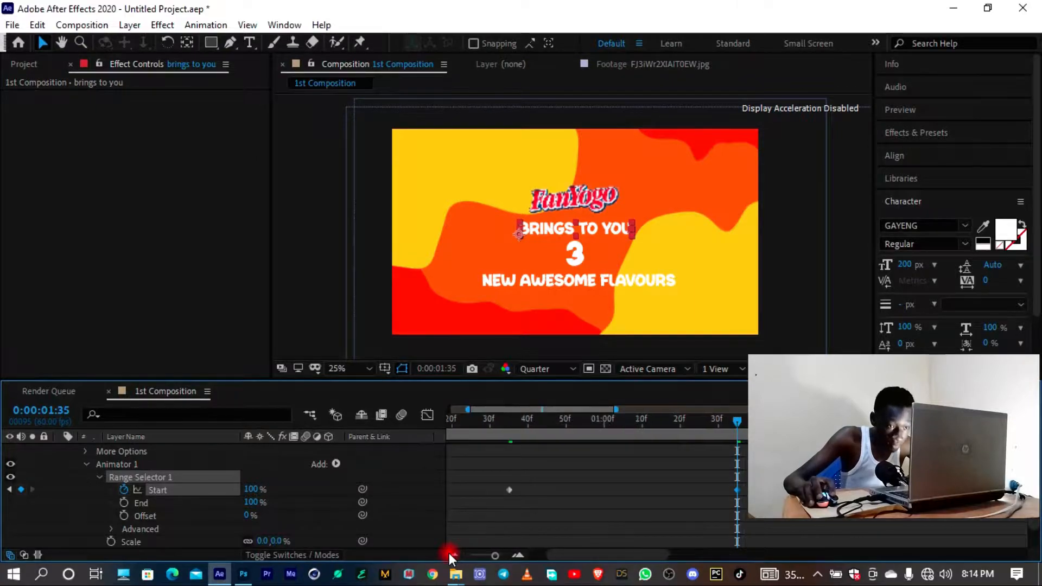
{"action": "left_click", "coordinate": [452, 554]}
{"action": "left_click_drag", "start_coordinate": [793, 478], "coordinate": [491, 505]}
{"action": "key", "text": "F9"}
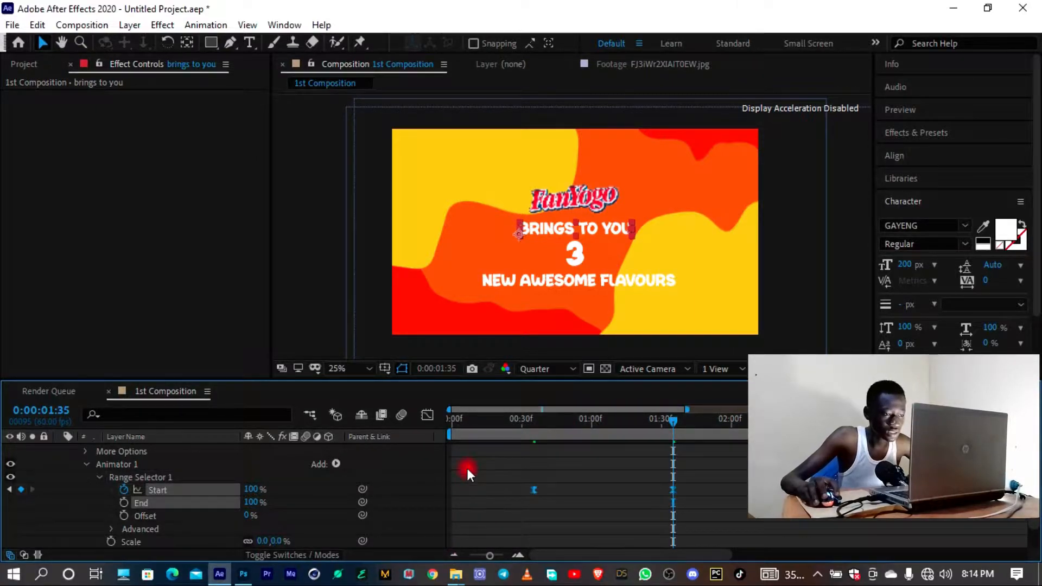
Reshape the speed graph of the "brings to you" Start keyframes to peak early with a long ease-out, and preview the animation
{"action": "left_click", "coordinate": [419, 414]}
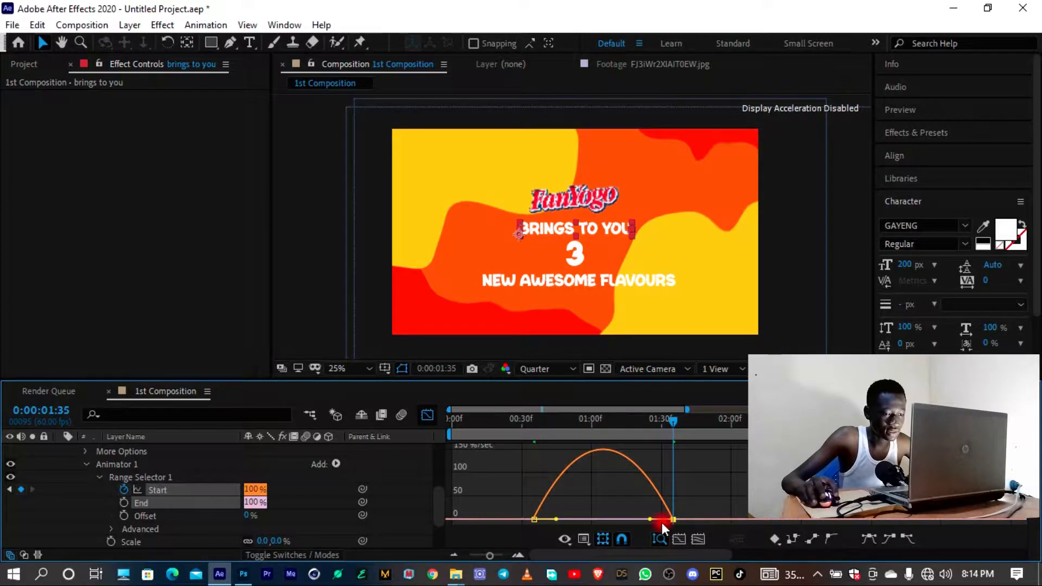
{"action": "left_click_drag", "start_coordinate": [650, 519], "coordinate": [496, 509]}
{"action": "left_click_drag", "start_coordinate": [524, 422], "coordinate": [2, 472]}
{"action": "key", "text": "space"}
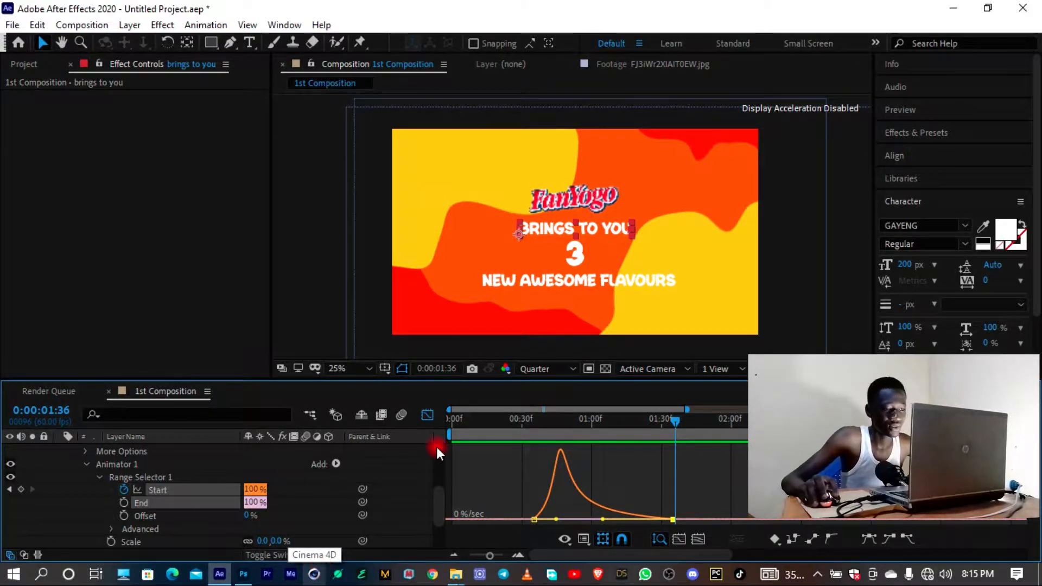
{"action": "key", "text": "Home"}
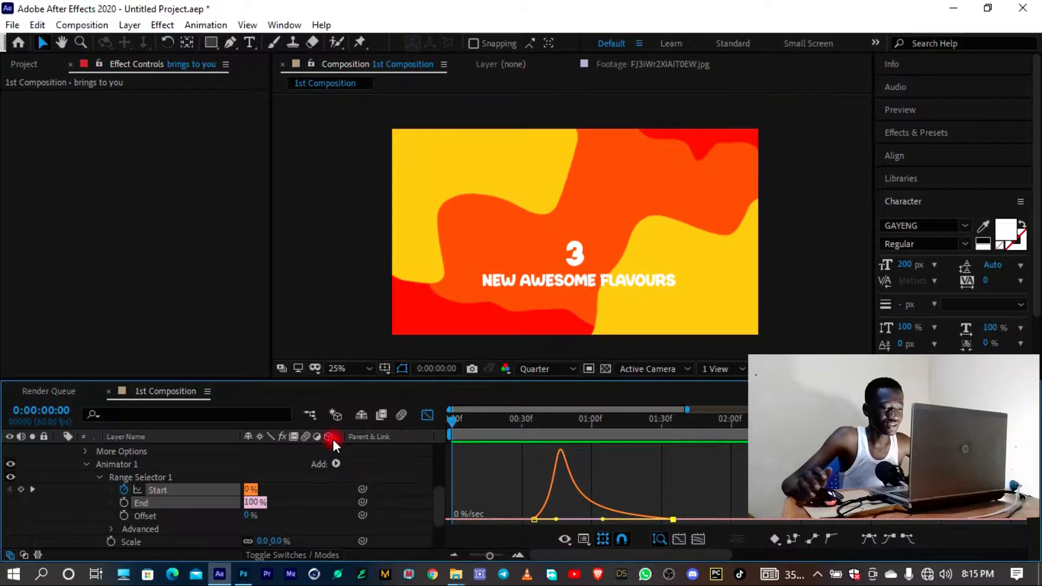
{"action": "key", "text": "space"}
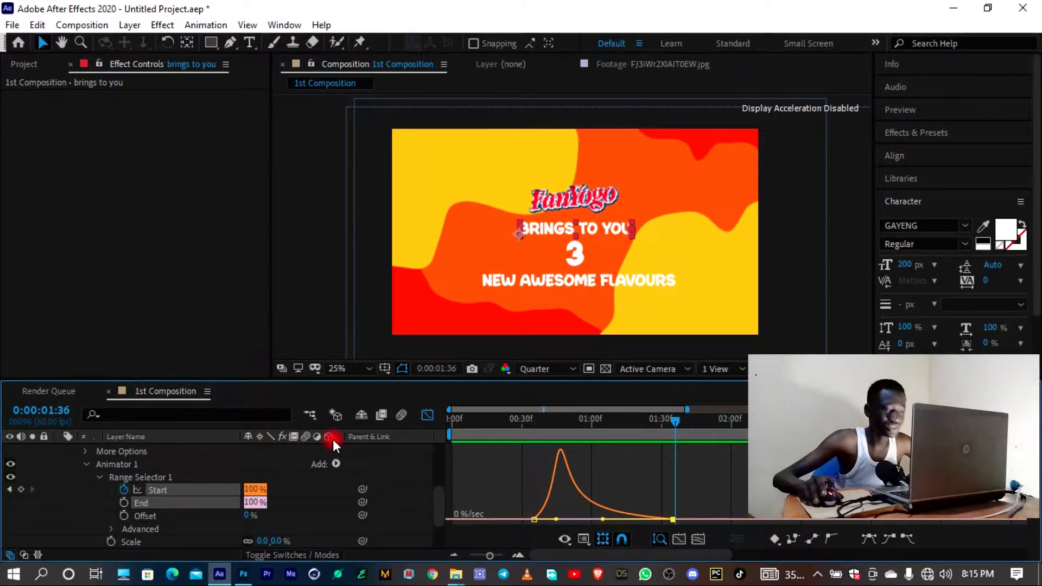
Add a separate Rotation text animator to the "brings to you" layer and set its Rotation to -52°
{"action": "left_click_drag", "start_coordinate": [455, 428], "coordinate": [533, 424]}
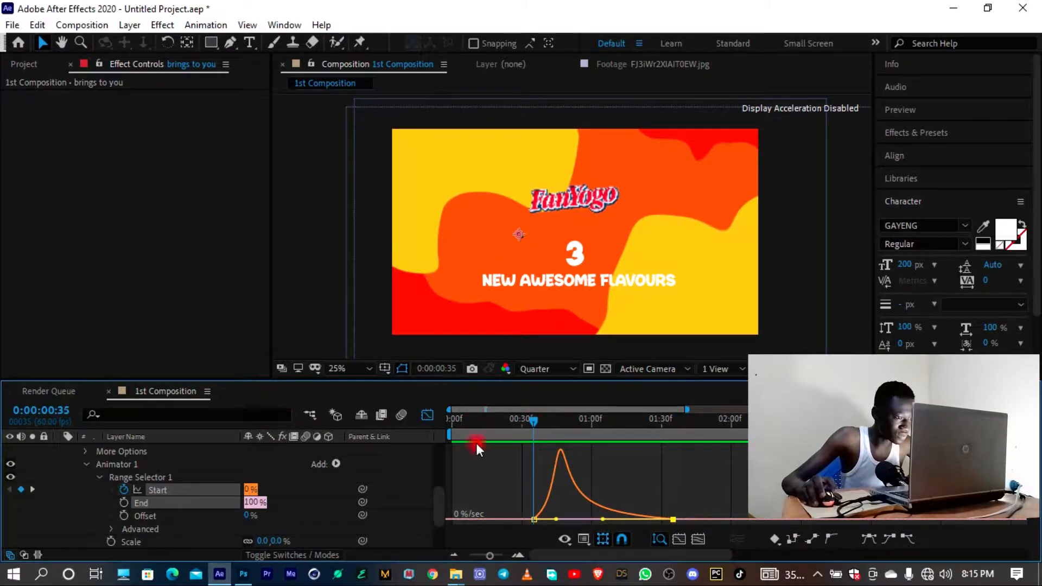
{"action": "scroll", "coordinate": [184, 477], "scroll_direction": "up", "scroll_amount": 3}
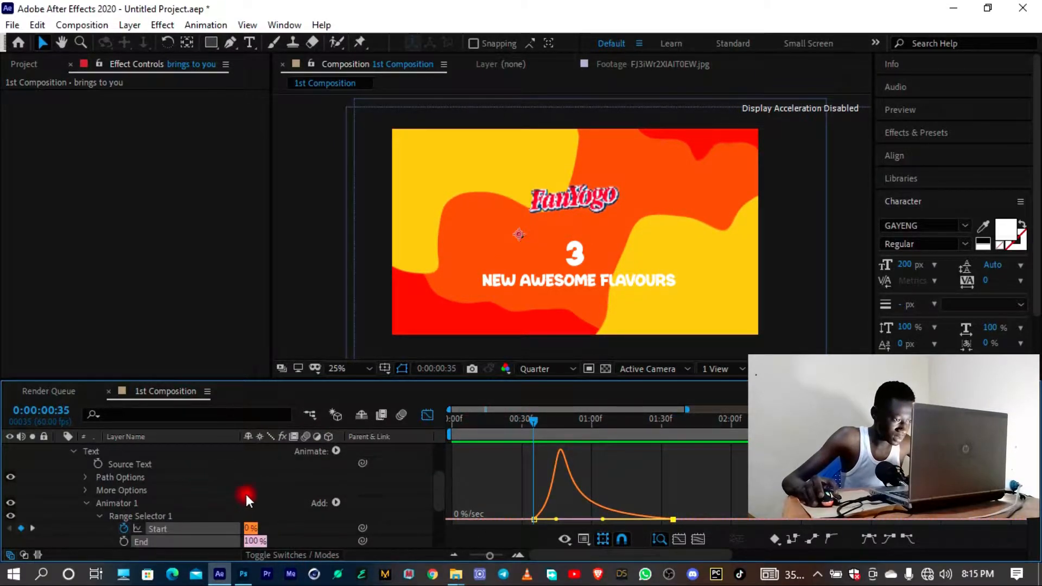
{"action": "left_click", "coordinate": [260, 476]}
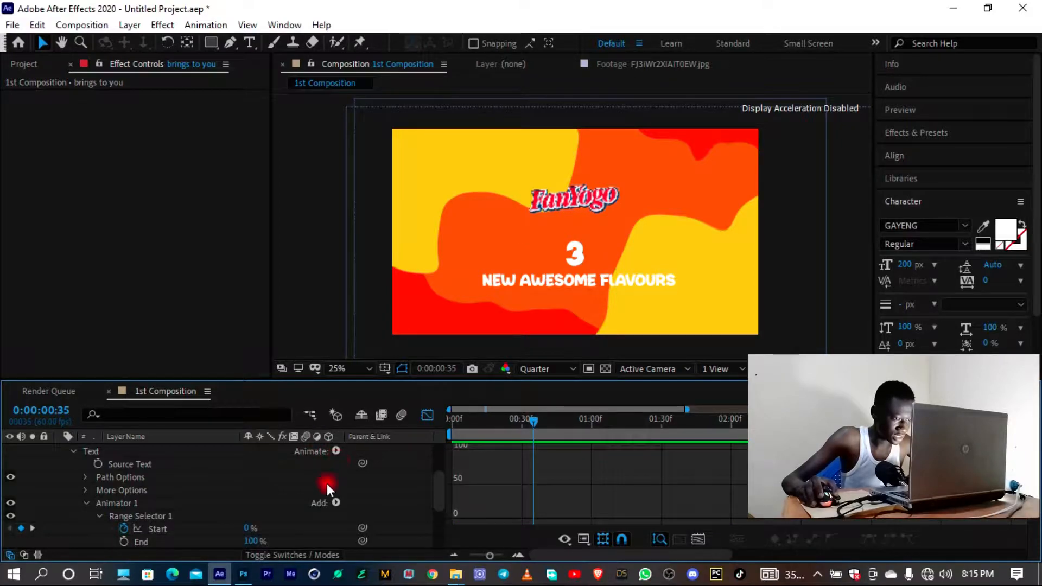
{"action": "left_click", "coordinate": [334, 453]}
{"action": "left_click", "coordinate": [406, 230]}
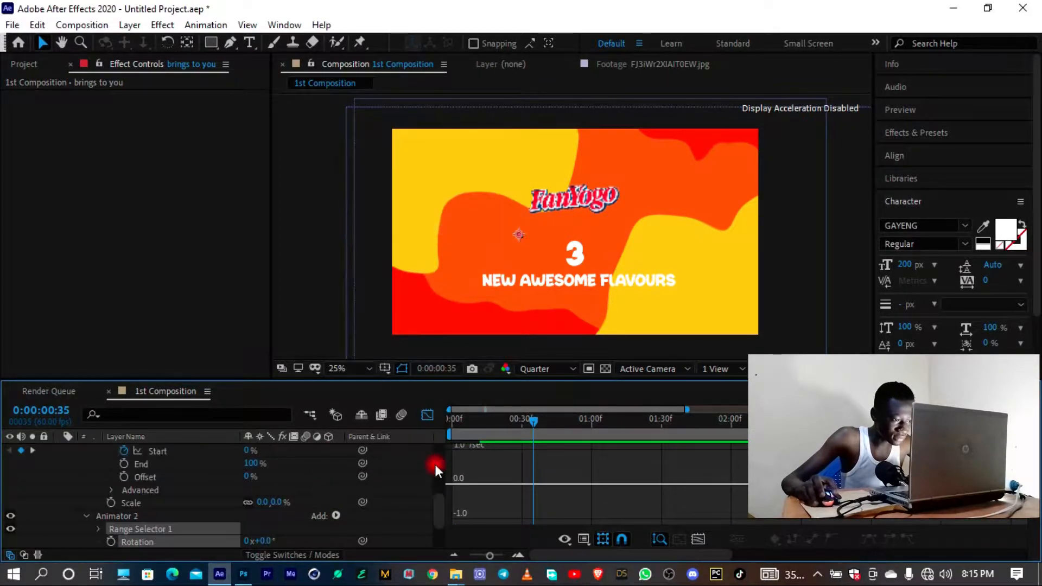
{"action": "scroll", "coordinate": [263, 530], "scroll_direction": "down", "scroll_amount": 2}
{"action": "mouse_move", "coordinate": [270, 503]}
{"action": "left_mouse_down"}
{"action": "mouse_move", "coordinate": [239, 506]}
{"action": "mouse_move", "coordinate": [268, 505]}
{"action": "left_mouse_up"}
{"action": "left_click", "coordinate": [266, 502]}
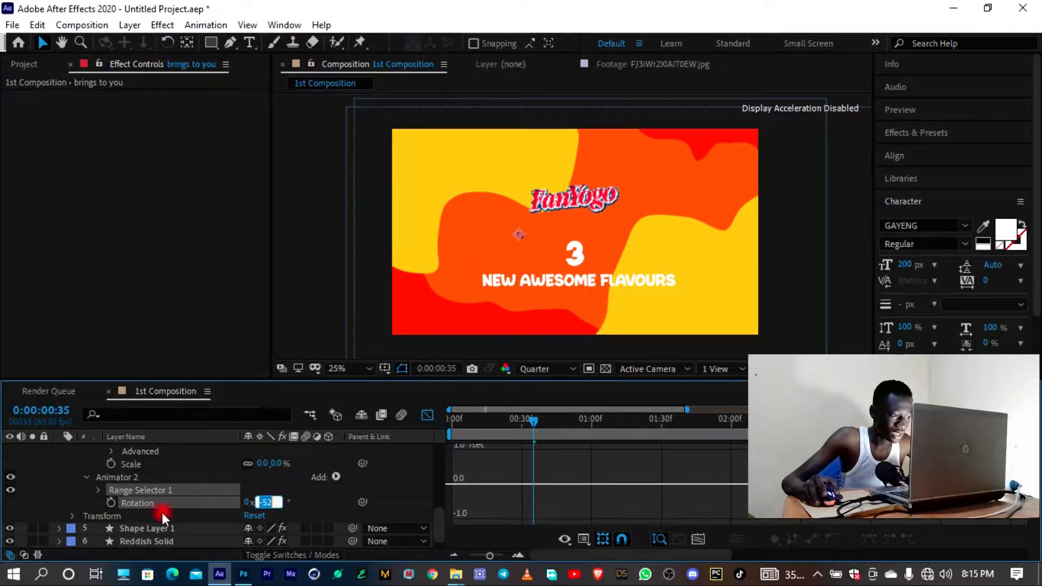
Keyframe the Rotation animator's range selector Start at 0% on 0:00:00:35 and 100% on 0:00:01:35
{"action": "left_click", "coordinate": [99, 489]}
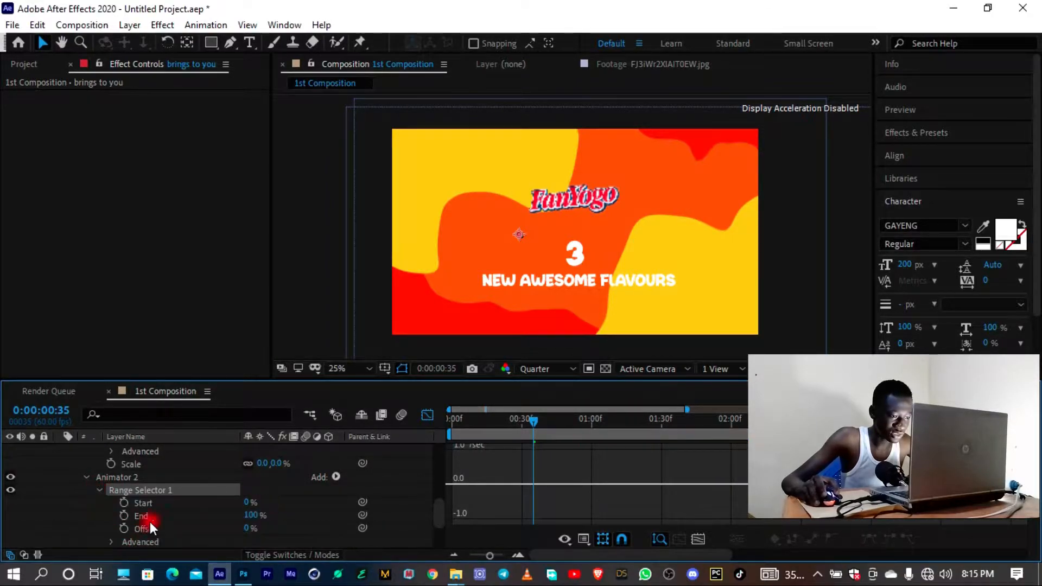
{"action": "left_click", "coordinate": [124, 502]}
{"action": "left_click", "coordinate": [48, 411]}
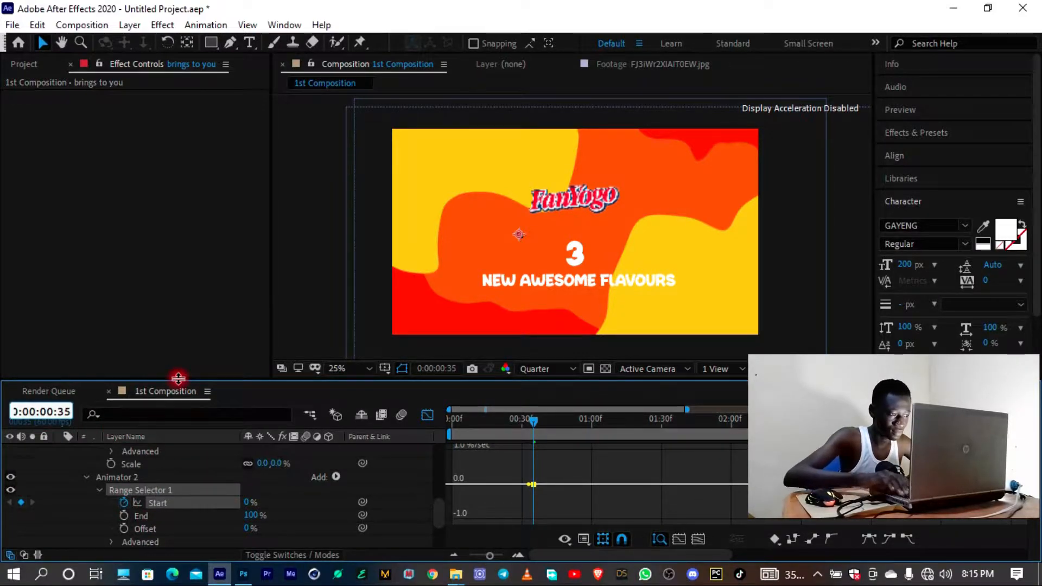
{"action": "type", "text": "1"}
{"action": "key", "text": "Return"}
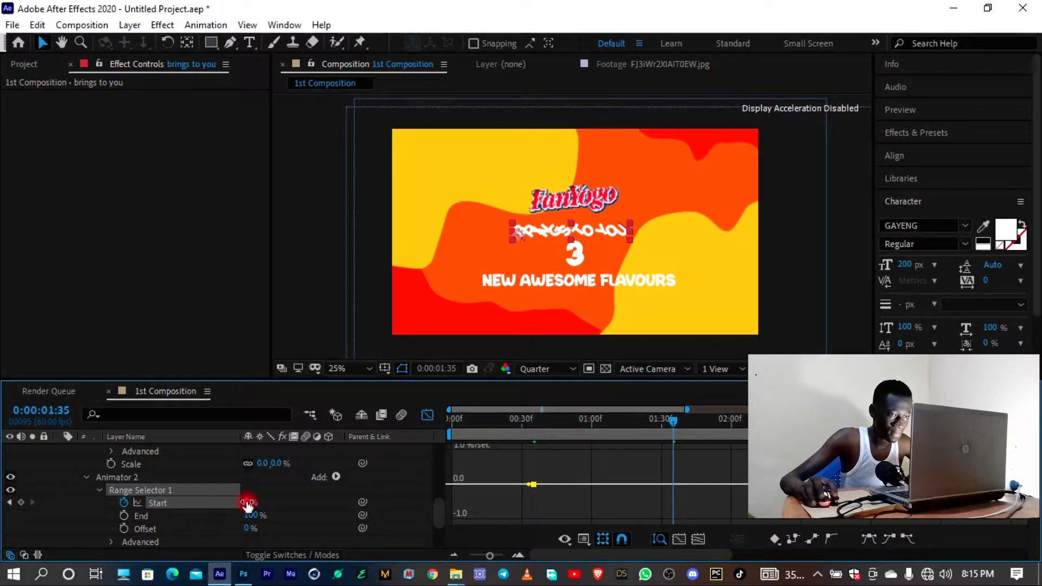
{"action": "left_click_drag", "start_coordinate": [247, 502], "coordinate": [443, 505]}
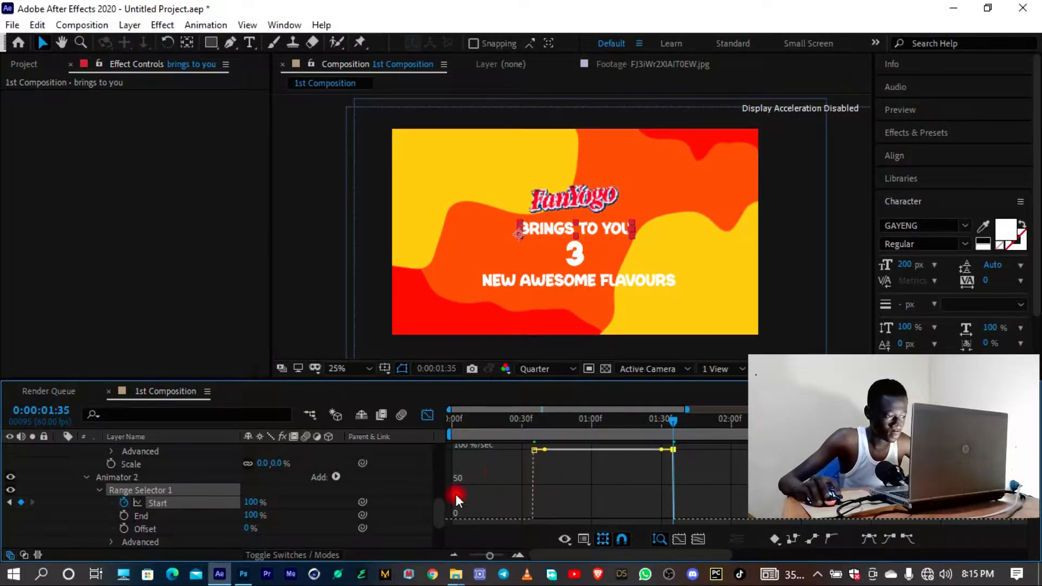
Easy Ease the Rotation animator's Start keyframes, shape their speed graph to peak early with a long ease-out, and scrub through the result
{"action": "left_click", "coordinate": [161, 504]}
{"action": "key", "text": "F9"}
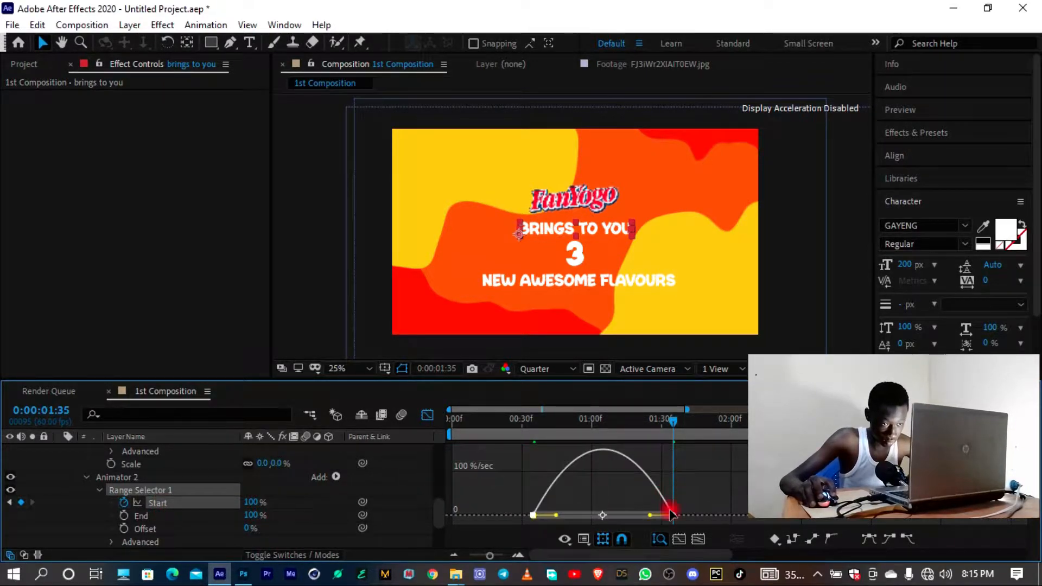
{"action": "left_click", "coordinate": [650, 501]}
{"action": "left_click", "coordinate": [673, 519]}
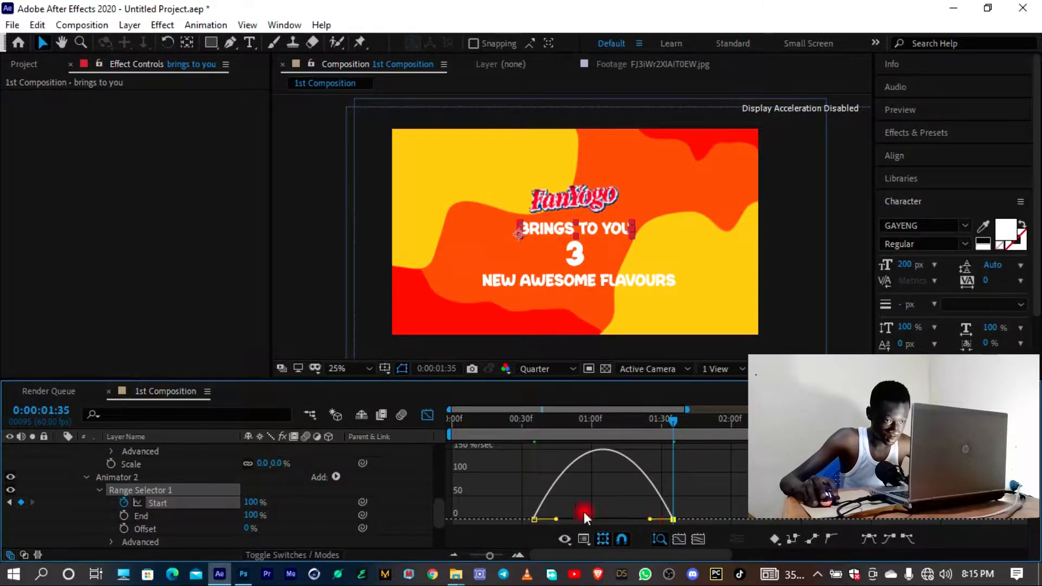
{"action": "left_click_drag", "start_coordinate": [585, 516], "coordinate": [505, 530]}
{"action": "scroll", "coordinate": [239, 505], "scroll_direction": "down", "scroll_amount": 3}
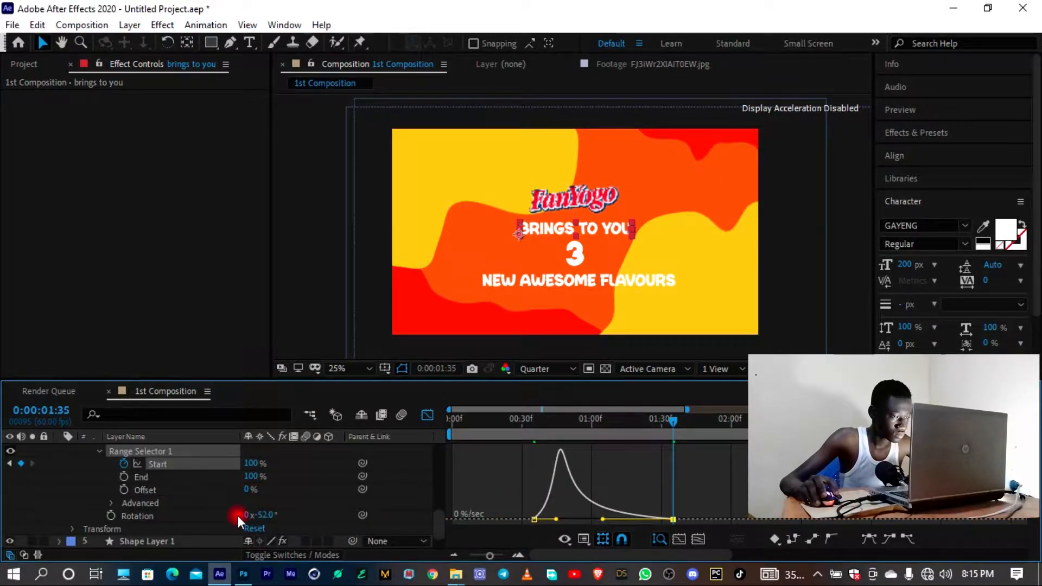
{"action": "left_click_drag", "start_coordinate": [602, 429], "coordinate": [578, 425]}
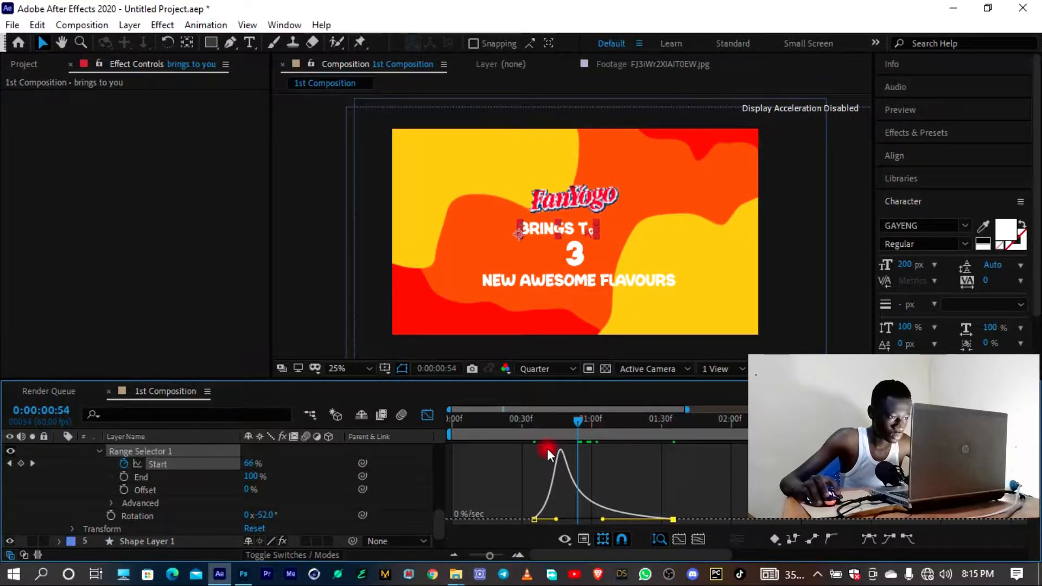